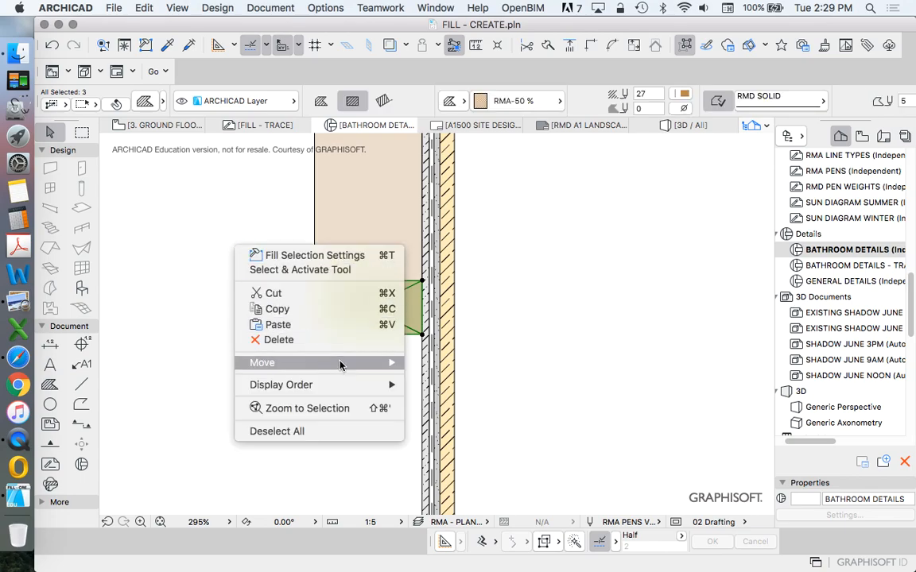
{"action": "left_click", "coordinate": [446, 380]}
{"action": "left_click", "coordinate": [392, 344]}
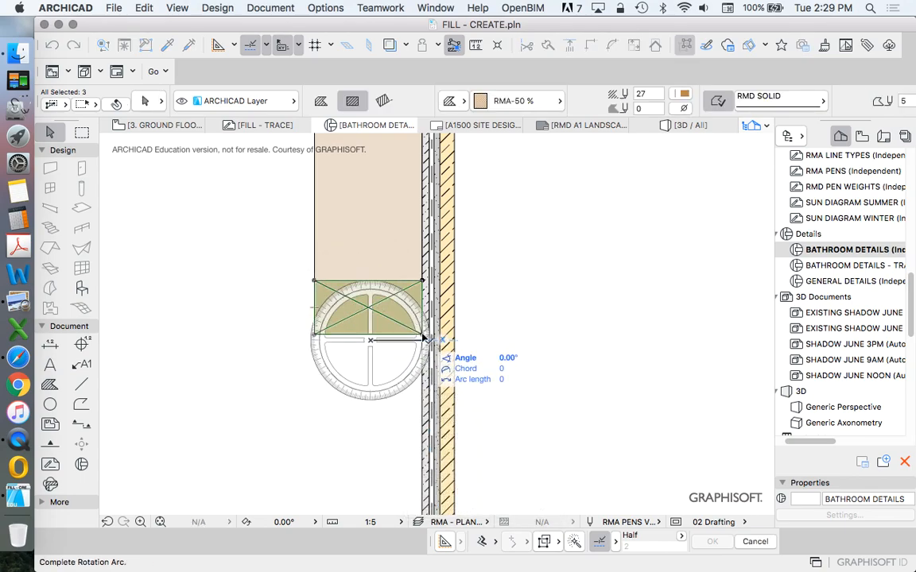
{"action": "key", "text": "Escape"}
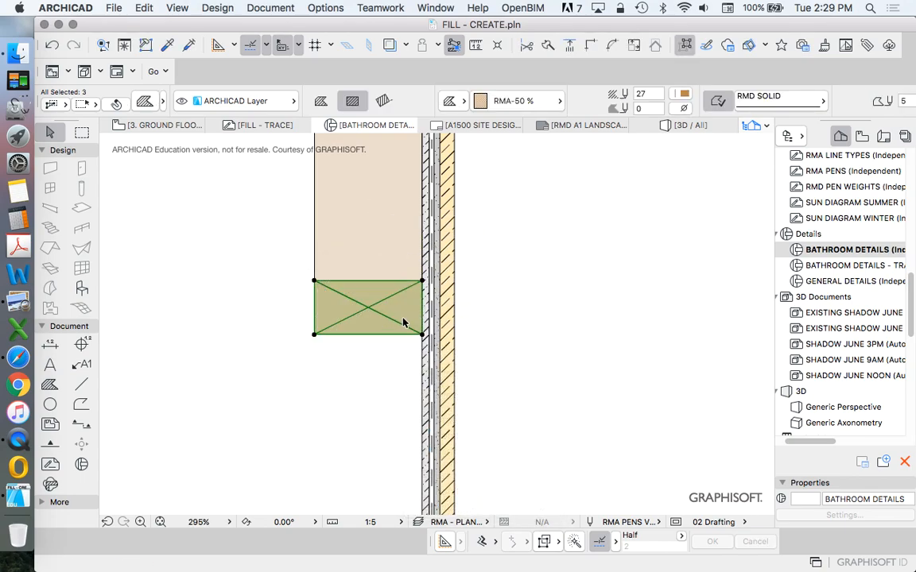
{"action": "left_click", "coordinate": [396, 357]}
Copy the crossed timber stud below the upper wall section, fill and diagonals included, into the empty area left of the wall
{"action": "scroll", "coordinate": [396, 357], "scroll_direction": "down", "scroll_amount": 3}
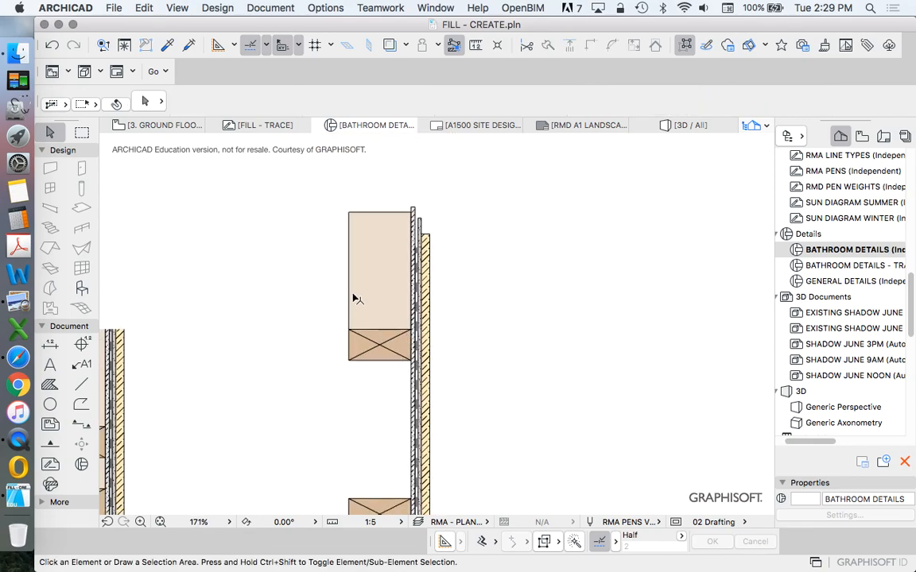
{"action": "scroll", "coordinate": [395, 307], "scroll_direction": "down", "scroll_amount": 3}
{"action": "scroll", "coordinate": [359, 289], "scroll_direction": "up", "scroll_amount": 5}
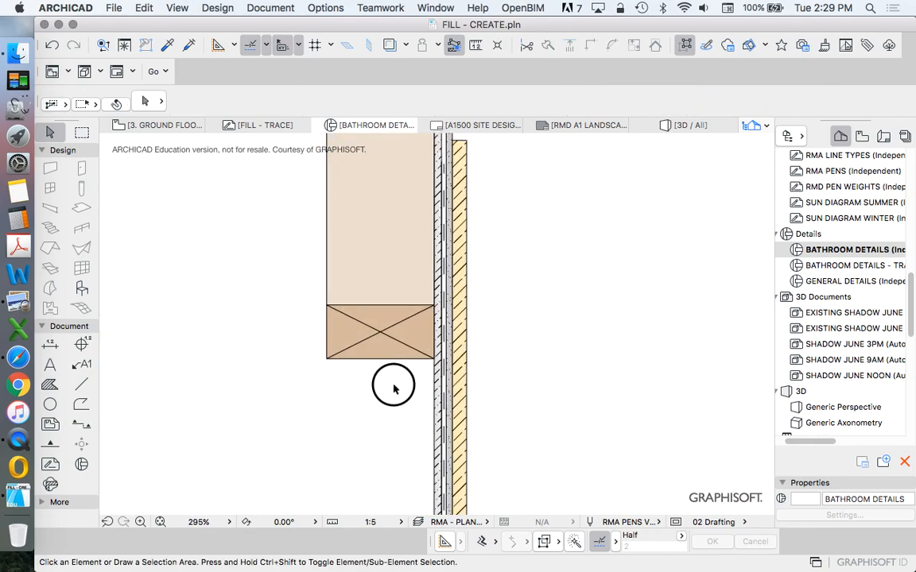
{"action": "left_click", "coordinate": [368, 329]}
{"action": "left_click", "coordinate": [238, 291]}
{"action": "right_click", "coordinate": [238, 291]}
{"action": "mouse_move", "coordinate": [332, 407]}
{"action": "left_click", "coordinate": [477, 464]}
{"action": "left_click", "coordinate": [408, 392]}
{"action": "left_click", "coordinate": [247, 310]}
Rotate the copied stud 90° so that it stands upright
{"action": "right_click", "coordinate": [206, 308]}
{"action": "mouse_move", "coordinate": [318, 422]}
{"action": "left_click", "coordinate": [429, 430]}
{"action": "left_click", "coordinate": [224, 299]}
{"action": "left_click", "coordinate": [275, 299]}
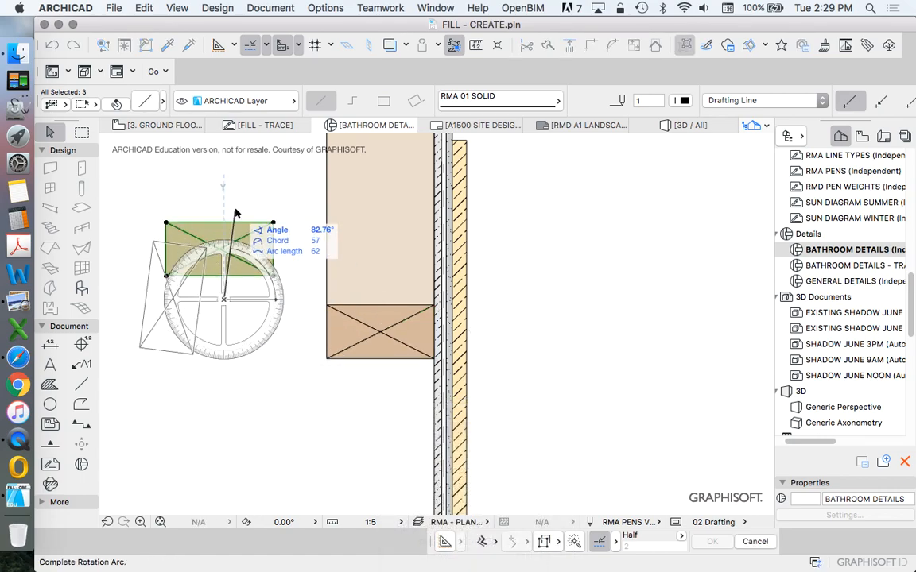
{"action": "left_click", "coordinate": [226, 193]}
Move the upright stud so its lower right corner meets the original stud's upper right corner against the wall lining
{"action": "right_click", "coordinate": [227, 195]}
{"action": "mouse_move", "coordinate": [312, 307]}
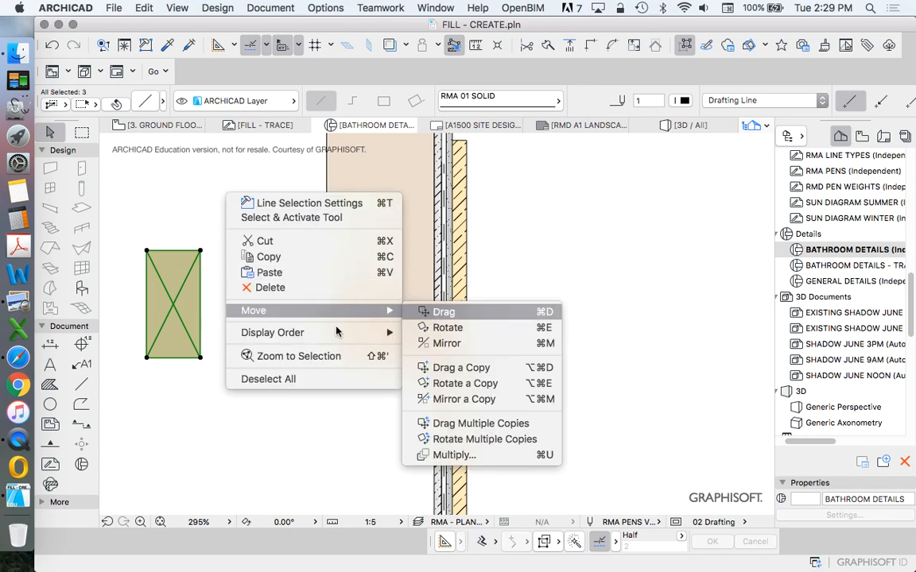
{"action": "left_click", "coordinate": [433, 311]}
{"action": "left_click", "coordinate": [199, 360]}
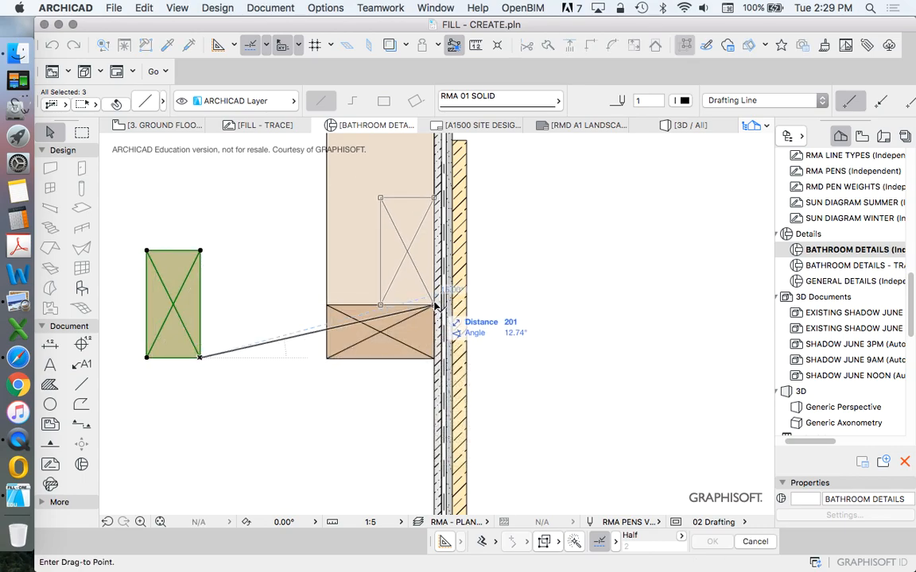
{"action": "left_click", "coordinate": [433, 305]}
{"action": "scroll", "coordinate": [383, 341], "scroll_direction": "down", "scroll_amount": 5}
{"action": "scroll", "coordinate": [406, 306], "scroll_direction": "up", "scroll_amount": 5}
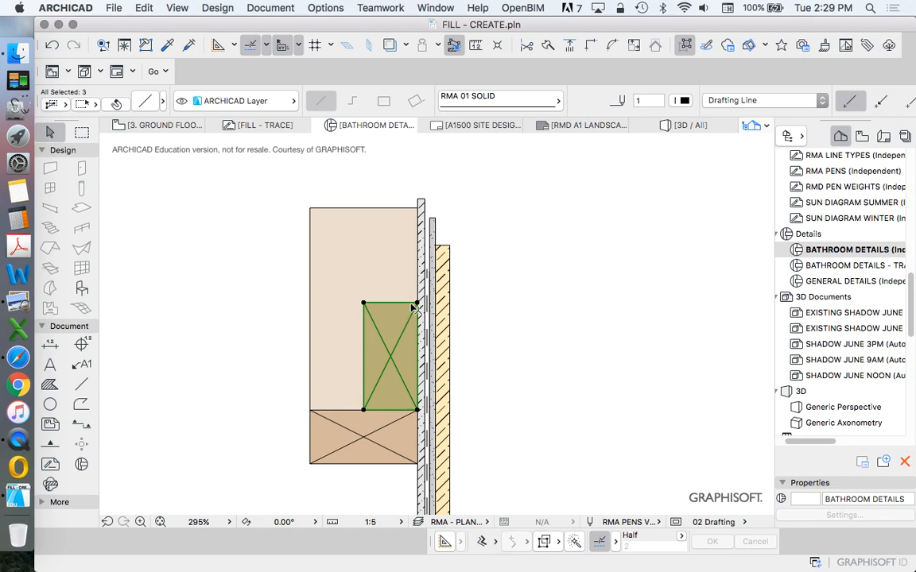
{"action": "key", "text": "Escape"}
{"action": "scroll", "coordinate": [392, 271], "scroll_direction": "down", "scroll_amount": 5}
{"action": "scroll", "coordinate": [392, 271], "scroll_direction": "up", "scroll_amount": 8}
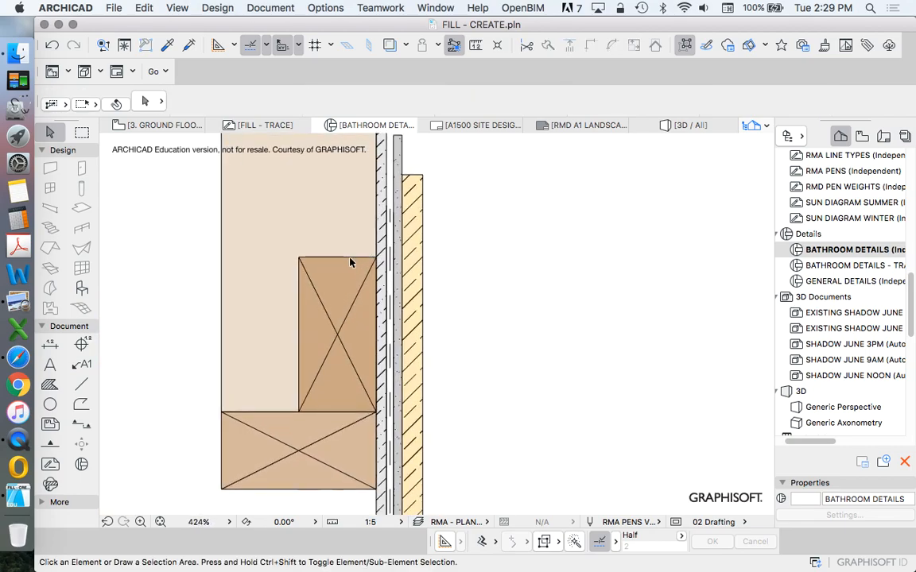
Stretch the upper ends of the wall layers and the upright stud 50 straight up using a marquee around them
{"action": "left_click", "coordinate": [390, 213]}
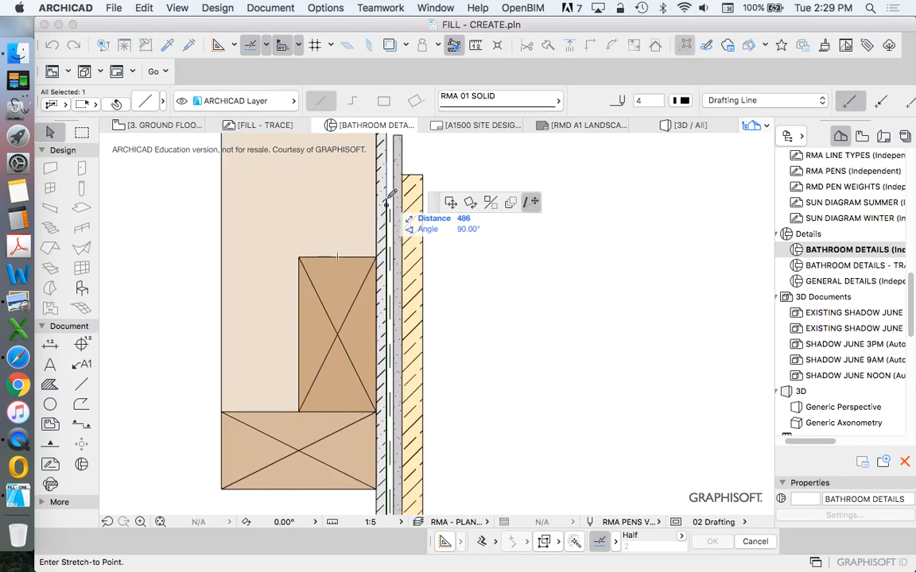
{"action": "key", "text": "Escape"}
{"action": "left_click", "coordinate": [81, 133]}
{"action": "scroll", "coordinate": [300, 263], "scroll_direction": "down", "scroll_amount": 4}
{"action": "left_click", "coordinate": [235, 183]}
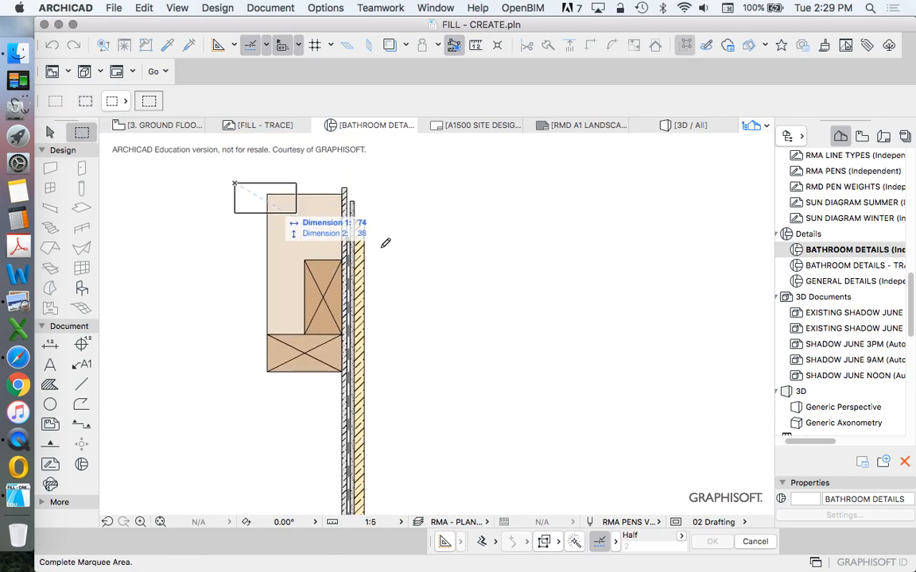
{"action": "left_click", "coordinate": [424, 277]}
{"action": "left_click", "coordinate": [144, 8]}
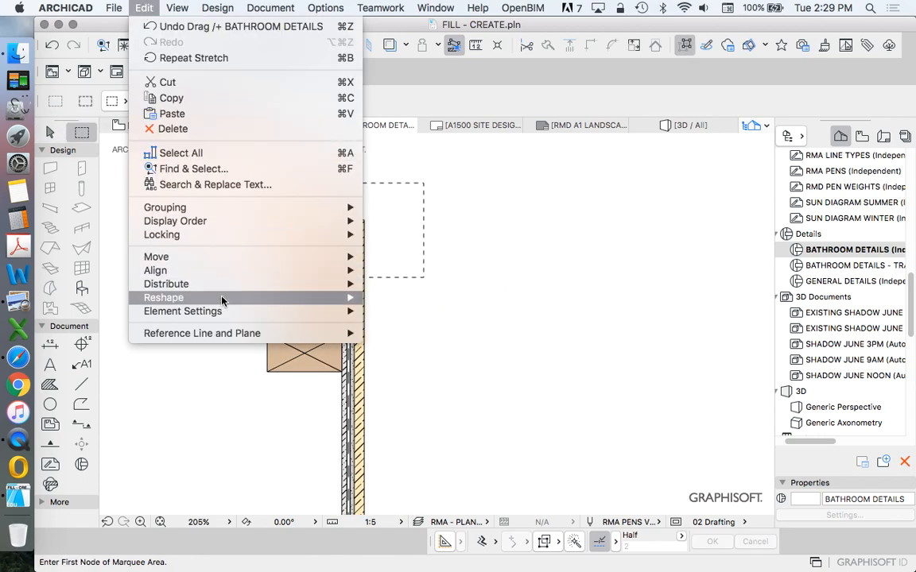
{"action": "mouse_move", "coordinate": [225, 298]}
{"action": "left_click", "coordinate": [402, 295]}
{"action": "left_click", "coordinate": [327, 268]}
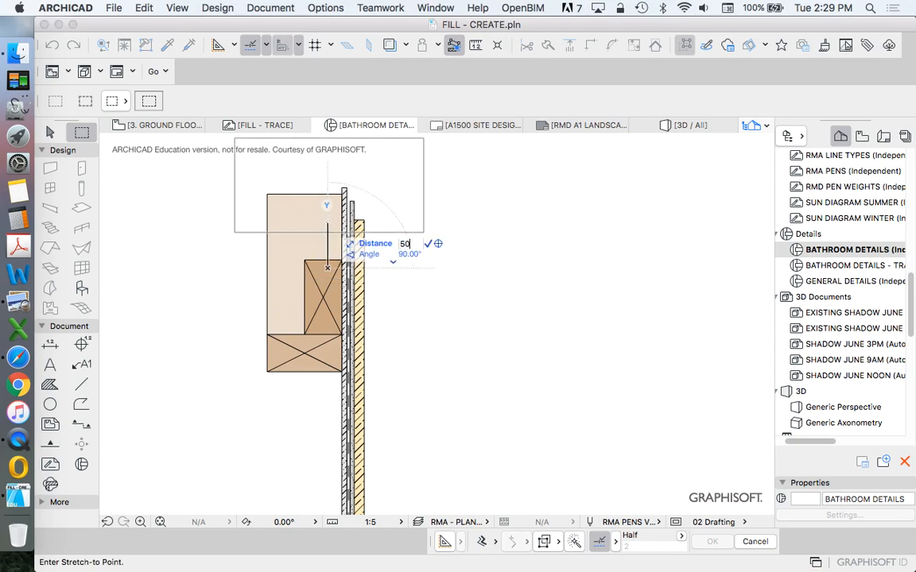
{"action": "left_click", "coordinate": [327, 205]}
{"action": "key", "text": "Escape"}
Cut a rectangular hole in the light RMA-25 % wall fill that matches the upright stud's outline
{"action": "scroll", "coordinate": [389, 279], "scroll_direction": "down", "scroll_amount": 5}
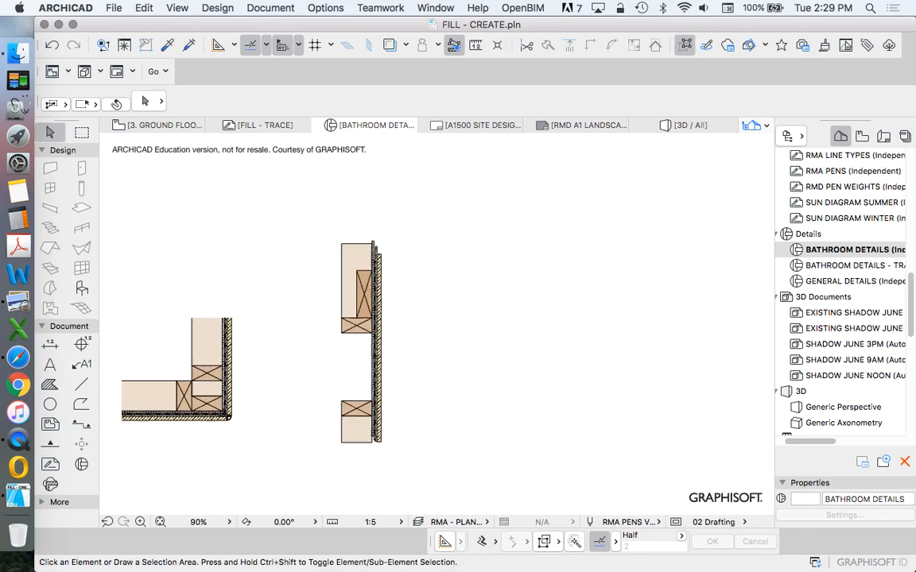
{"action": "scroll", "coordinate": [368, 260], "scroll_direction": "up", "scroll_amount": 5}
{"action": "left_click", "coordinate": [289, 317]}
{"action": "left_click", "coordinate": [289, 316]}
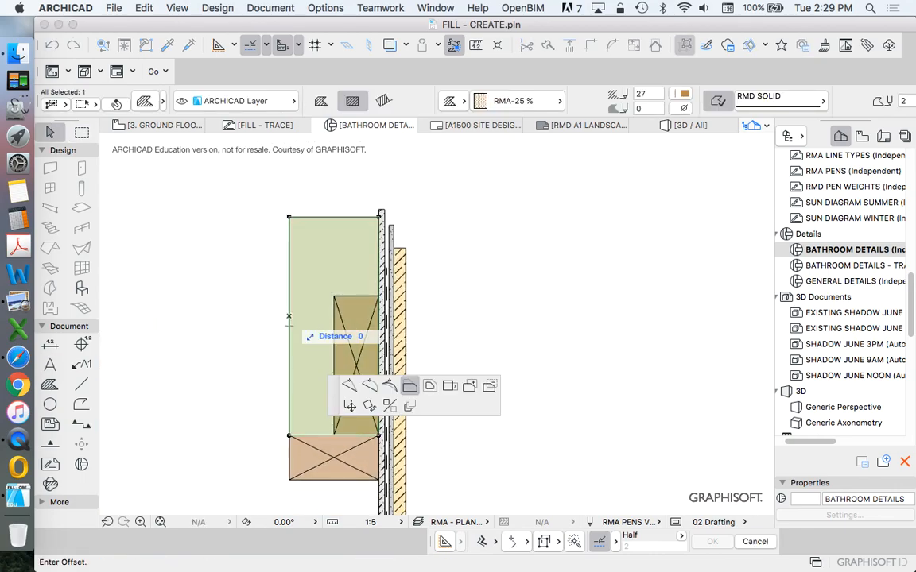
{"action": "left_click", "coordinate": [379, 434]}
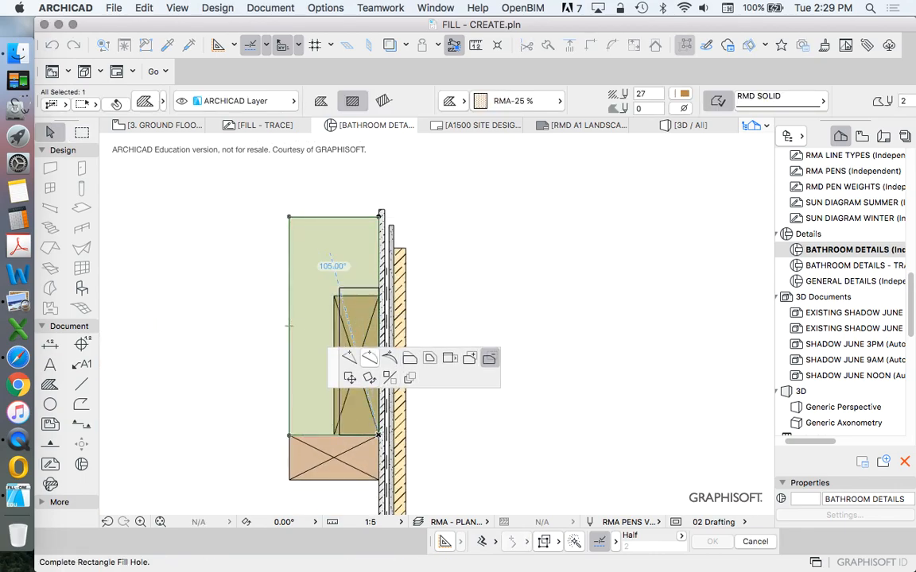
{"action": "left_click", "coordinate": [333, 297]}
{"action": "key", "text": "Escape"}
Delete the two diagonal lines crossing the upright stud
{"action": "left_click", "coordinate": [348, 352]}
{"action": "left_click", "coordinate": [383, 341]}
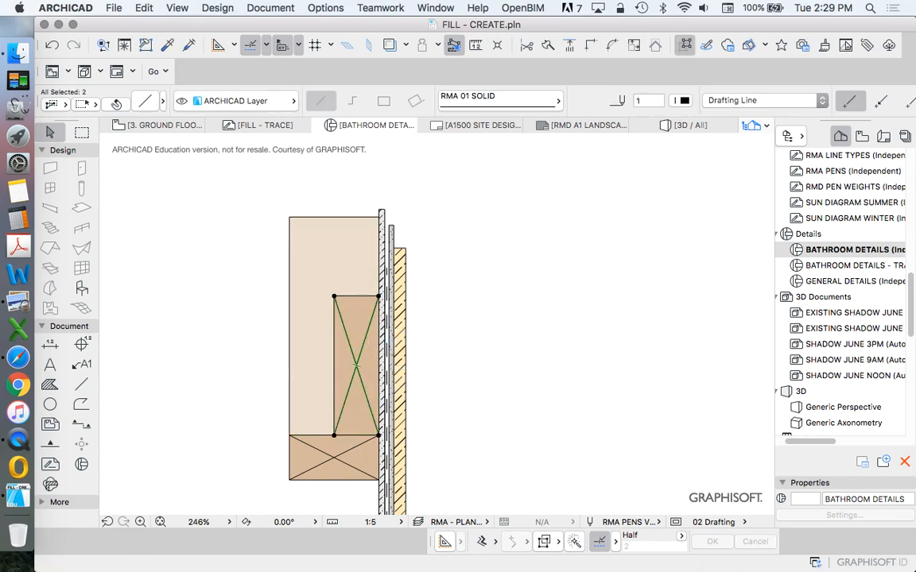
{"action": "key", "text": "Delete"}
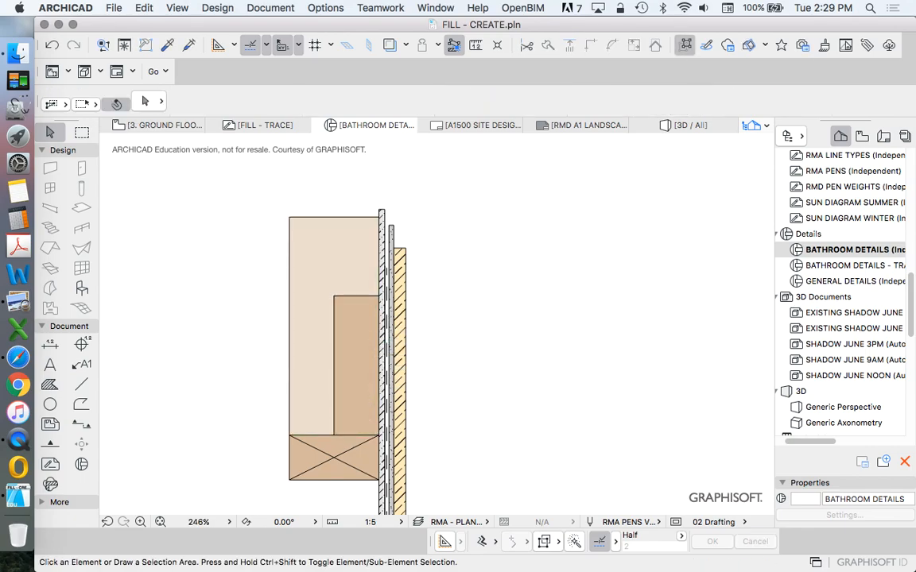
Change the upright stud's fill to RMA-PLYWOOD and set its fill foreground pen to 1
{"action": "right_click", "coordinate": [362, 345]}
{"action": "key", "text": "Escape"}
{"action": "left_click", "coordinate": [539, 101]}
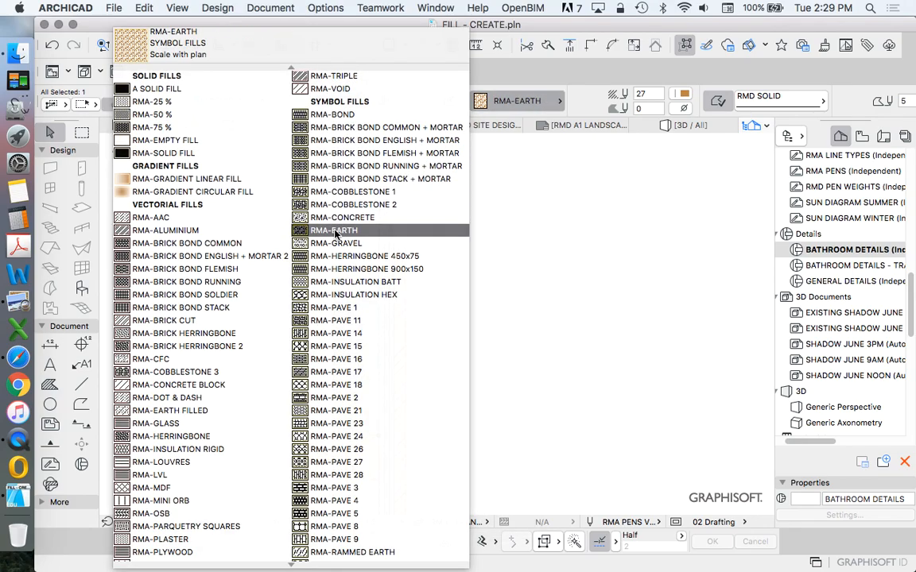
{"action": "left_click", "coordinate": [167, 552]}
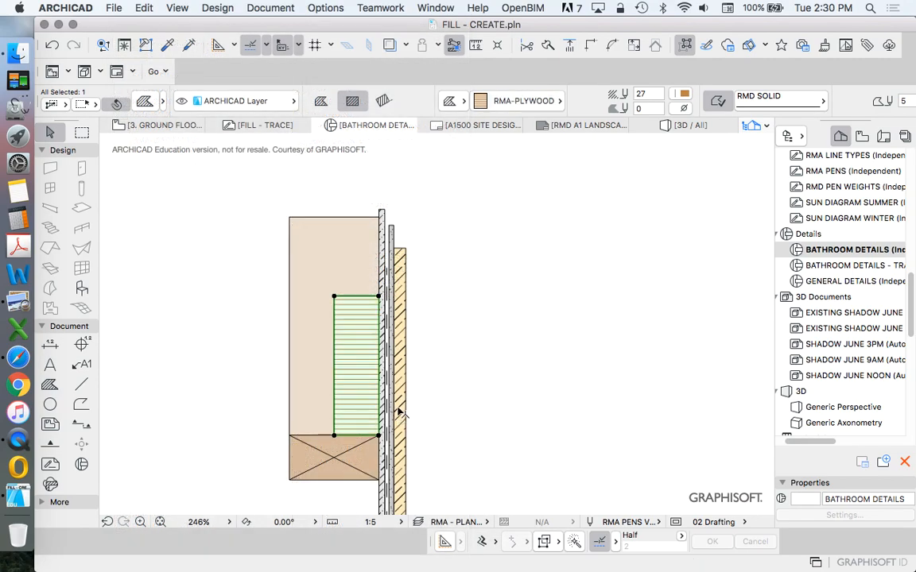
{"action": "left_click", "coordinate": [682, 93]}
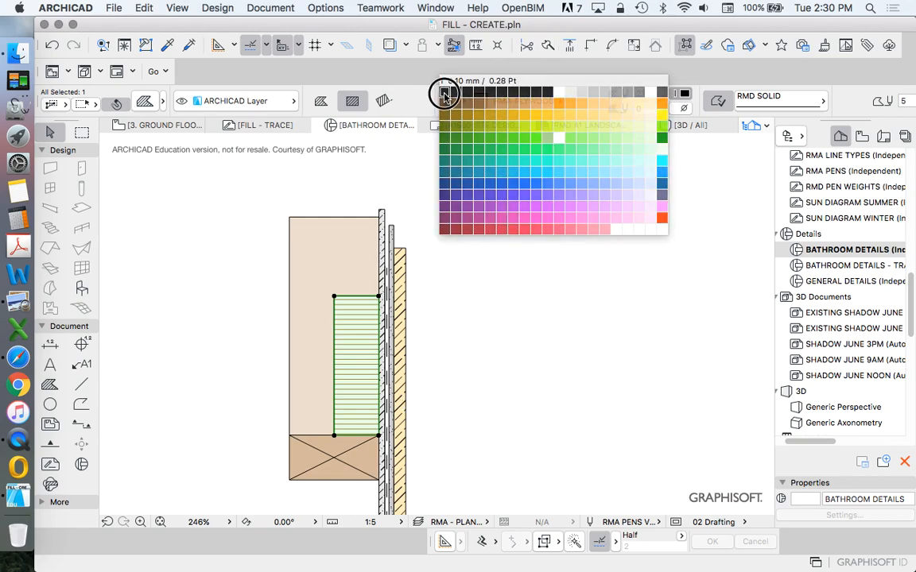
{"action": "left_click", "coordinate": [446, 89]}
Try background pens 30, 36, 45 and 48 in turn on the plywood fill
{"action": "left_click", "coordinate": [677, 109]}
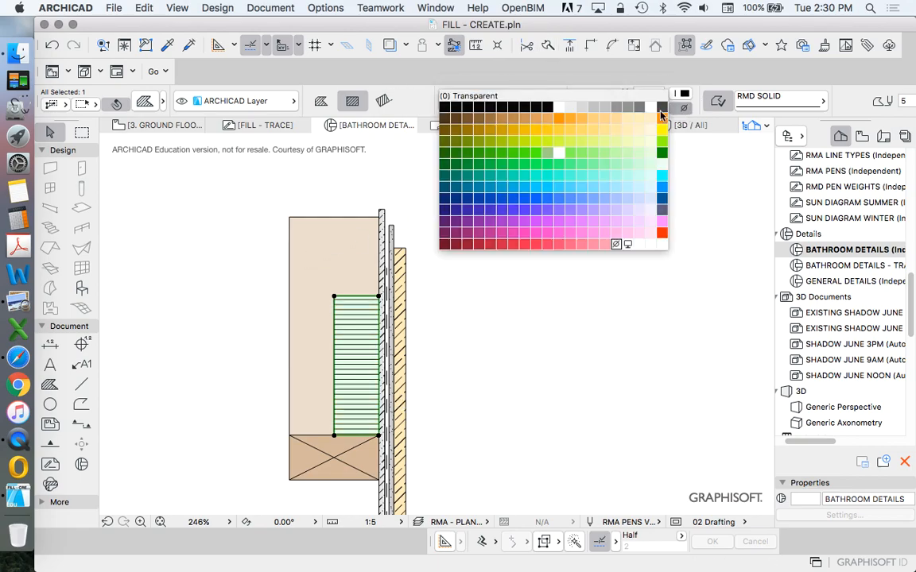
{"action": "left_click", "coordinate": [549, 119]}
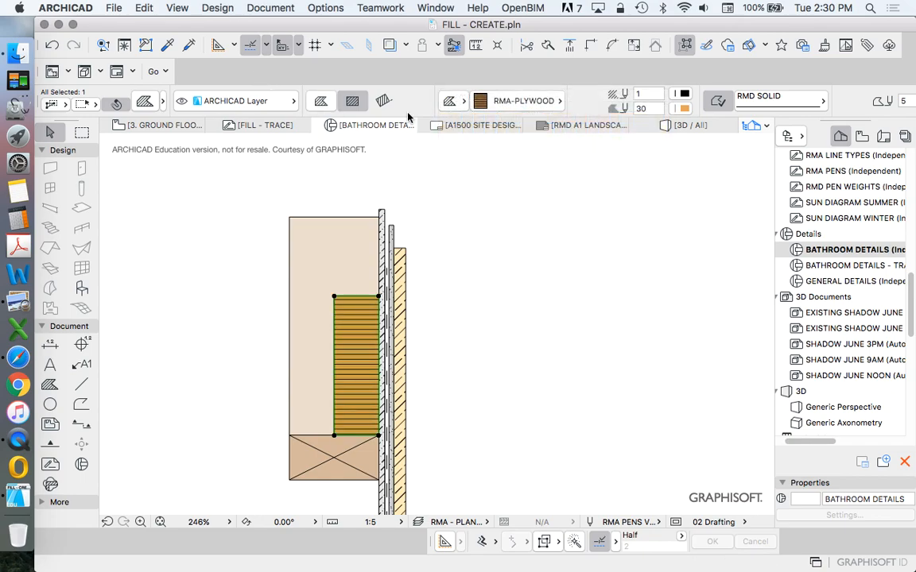
{"action": "left_click", "coordinate": [684, 108]}
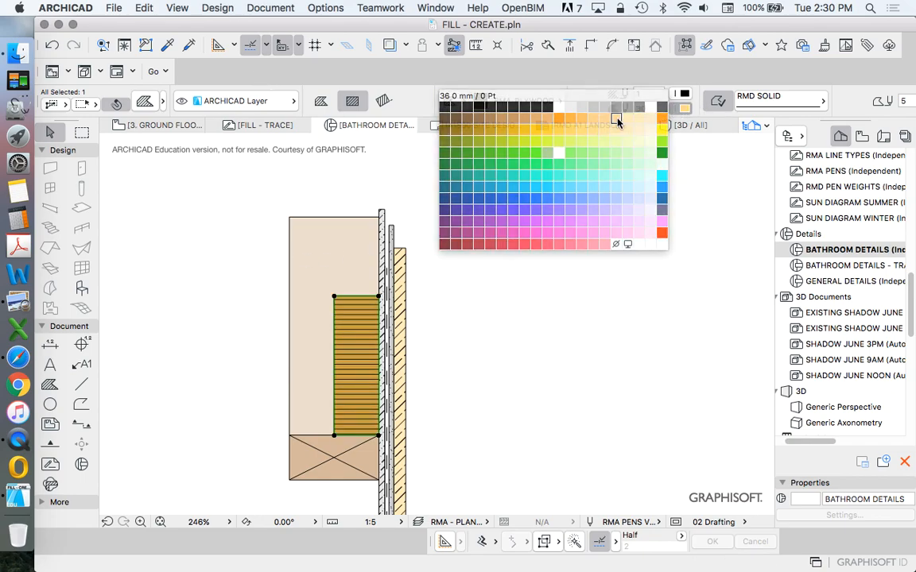
{"action": "left_click", "coordinate": [618, 119]}
{"action": "left_click", "coordinate": [683, 109]}
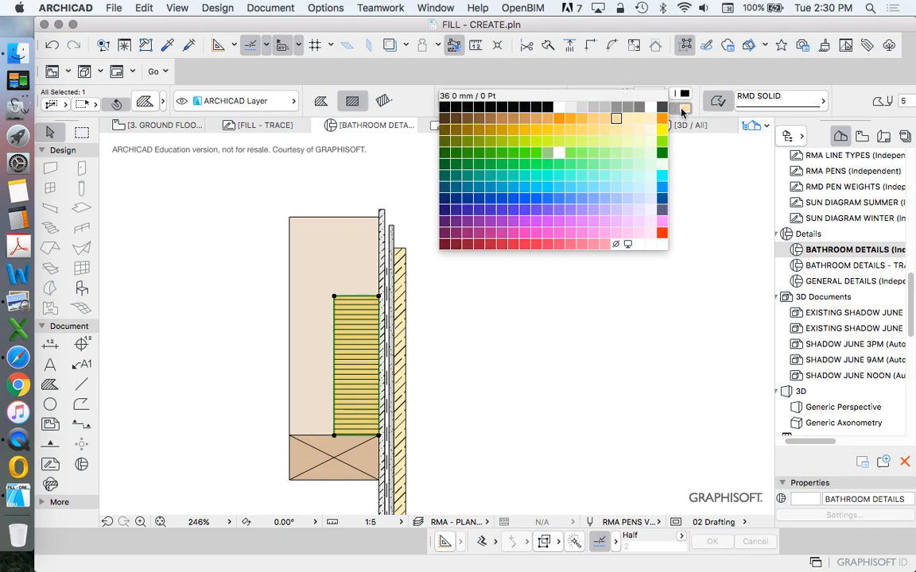
{"action": "left_click", "coordinate": [488, 131]}
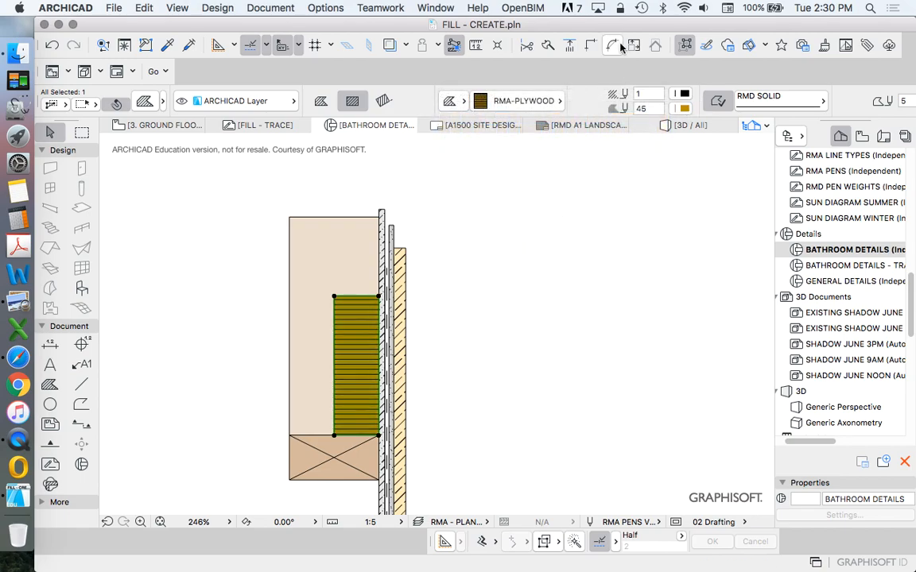
{"action": "left_click", "coordinate": [684, 109]}
{"action": "left_click", "coordinate": [528, 133]}
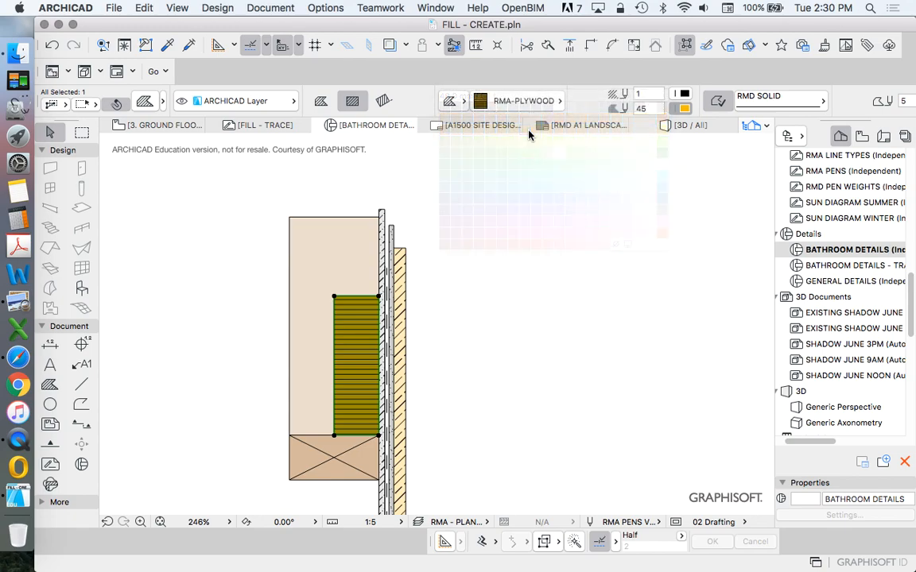
Link the plywood fill's pattern to its own origin and turn its direction handle 90° to make the lines vertical
{"action": "left_click", "coordinate": [145, 102]}
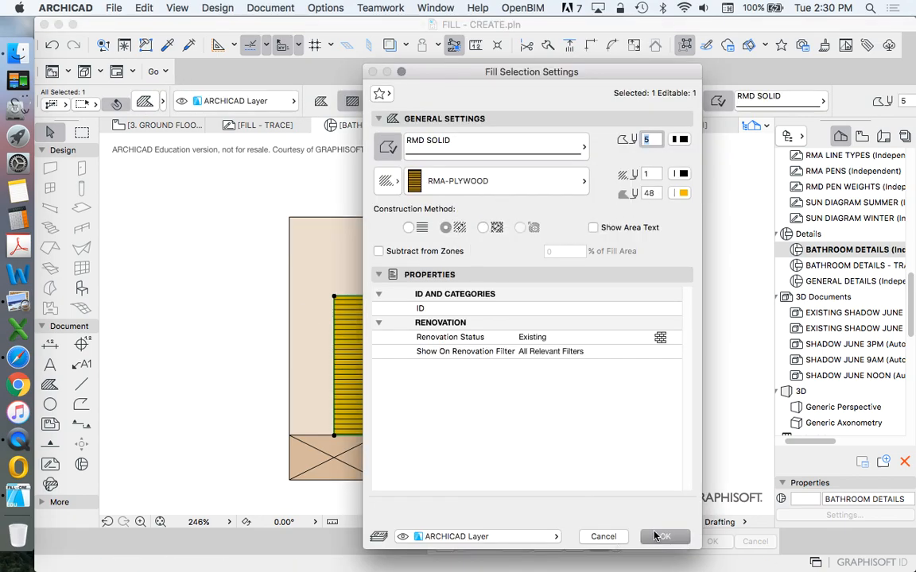
{"action": "left_click", "coordinate": [662, 536]}
{"action": "scroll", "coordinate": [314, 339], "scroll_direction": "down", "scroll_amount": 5}
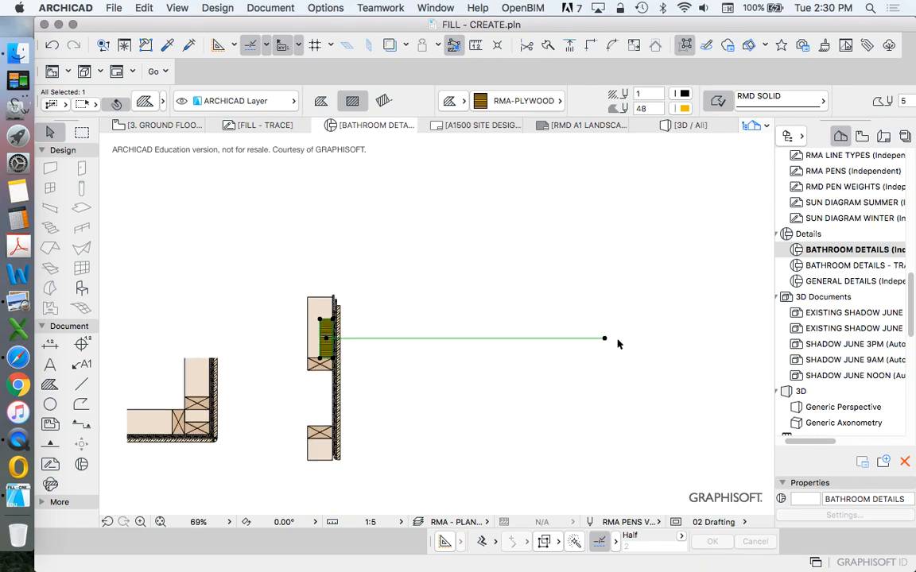
{"action": "left_click", "coordinate": [605, 340]}
{"action": "left_click", "coordinate": [327, 283]}
Set the plywood fill's background to the orange-brown pen 30 and deselect the fill
{"action": "scroll", "coordinate": [361, 299], "scroll_direction": "up", "scroll_amount": 5}
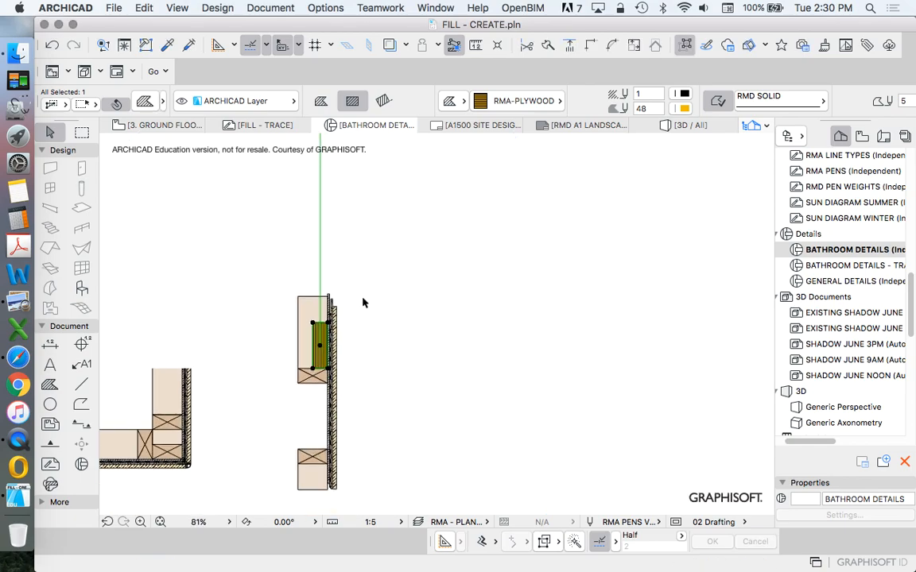
{"action": "left_click", "coordinate": [685, 108]}
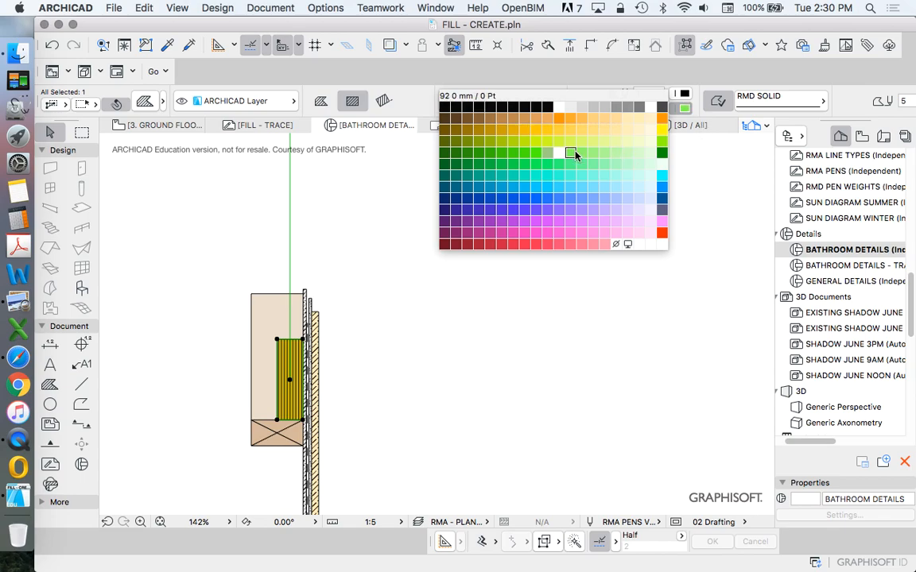
{"action": "left_click", "coordinate": [549, 120]}
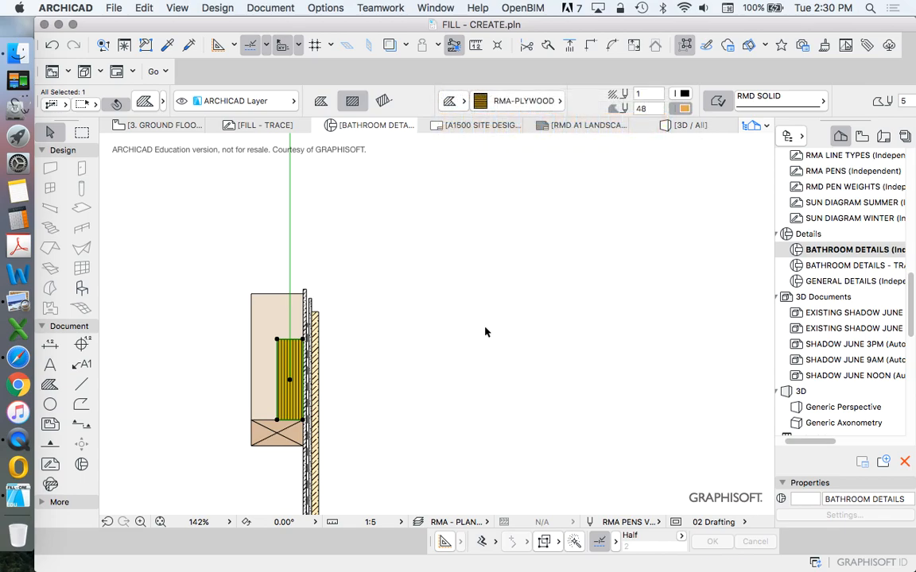
{"action": "left_click", "coordinate": [430, 388]}
{"action": "scroll", "coordinate": [274, 426], "scroll_direction": "up", "scroll_amount": 6}
{"action": "scroll", "coordinate": [412, 311], "scroll_direction": "down", "scroll_amount": 3}
{"action": "scroll", "coordinate": [412, 311], "scroll_direction": "down", "scroll_amount": 5}
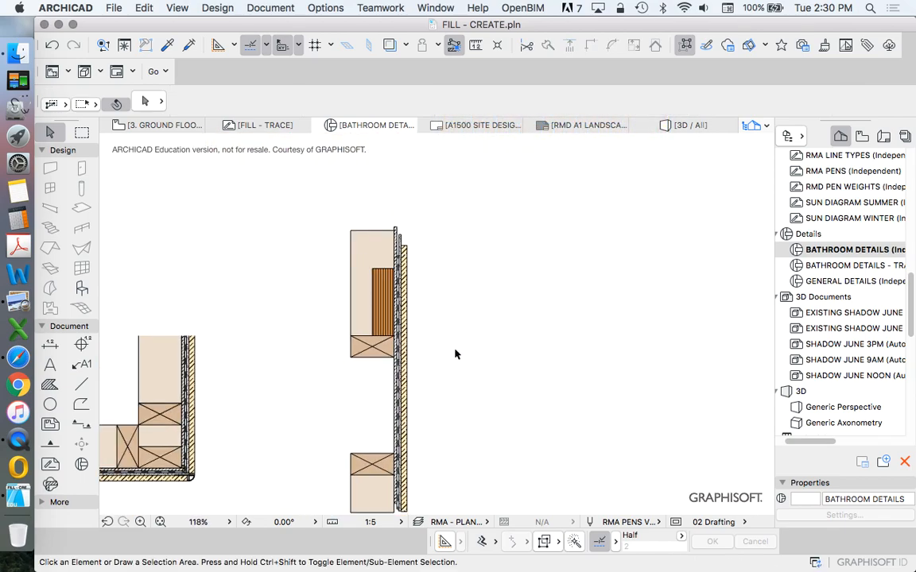
{"action": "scroll", "coordinate": [396, 312], "scroll_direction": "down", "scroll_amount": 2}
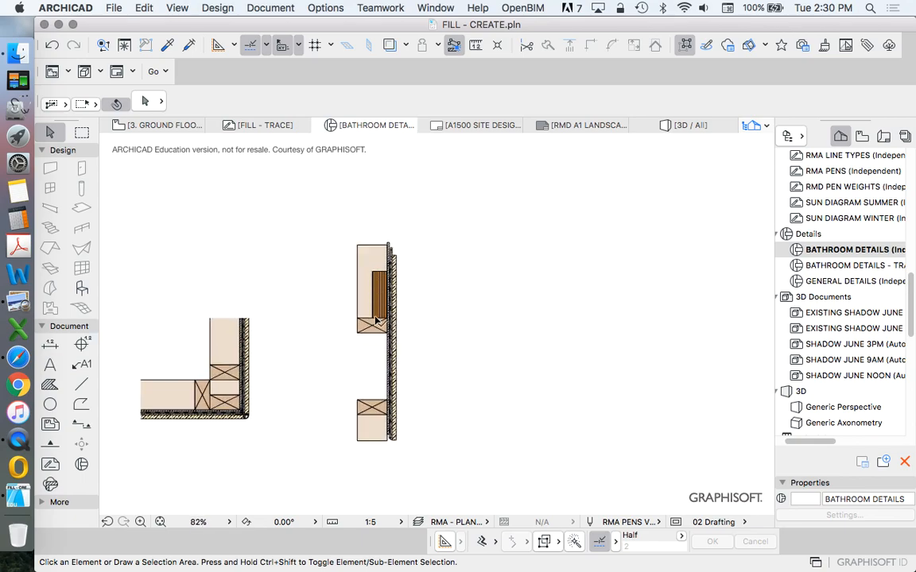
{"action": "scroll", "coordinate": [373, 331], "scroll_direction": "up", "scroll_amount": 3}
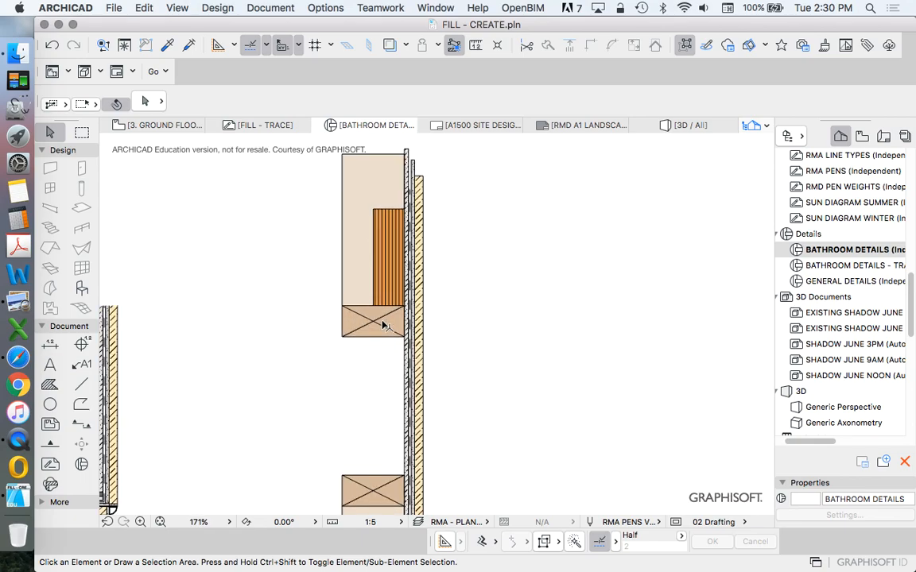
Stretch the lower end of the wall assembly about 76 mm downward with a marquee around its lower edges and remove the marquee
{"action": "scroll", "coordinate": [423, 272], "scroll_direction": "down", "scroll_amount": 2}
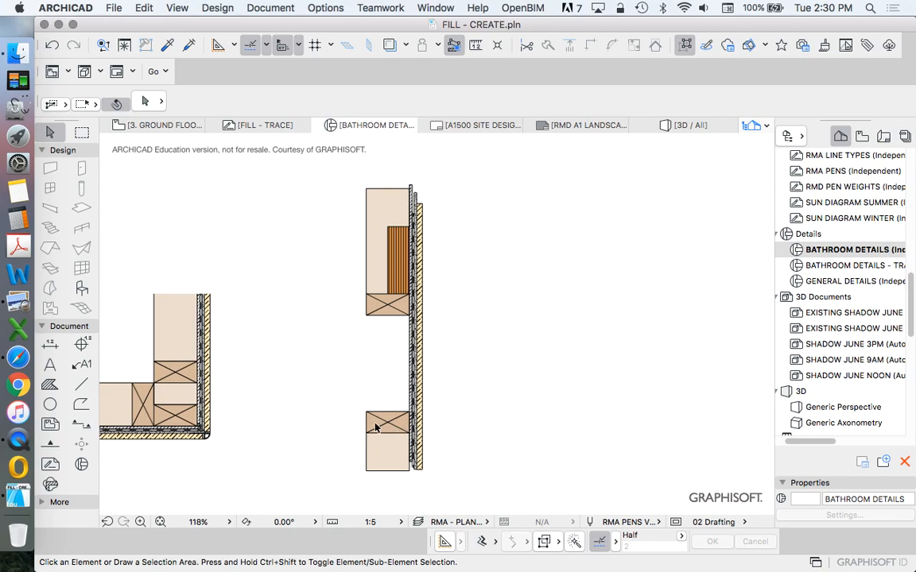
{"action": "scroll", "coordinate": [397, 399], "scroll_direction": "down", "scroll_amount": 1}
{"action": "scroll", "coordinate": [397, 399], "scroll_direction": "up", "scroll_amount": 1}
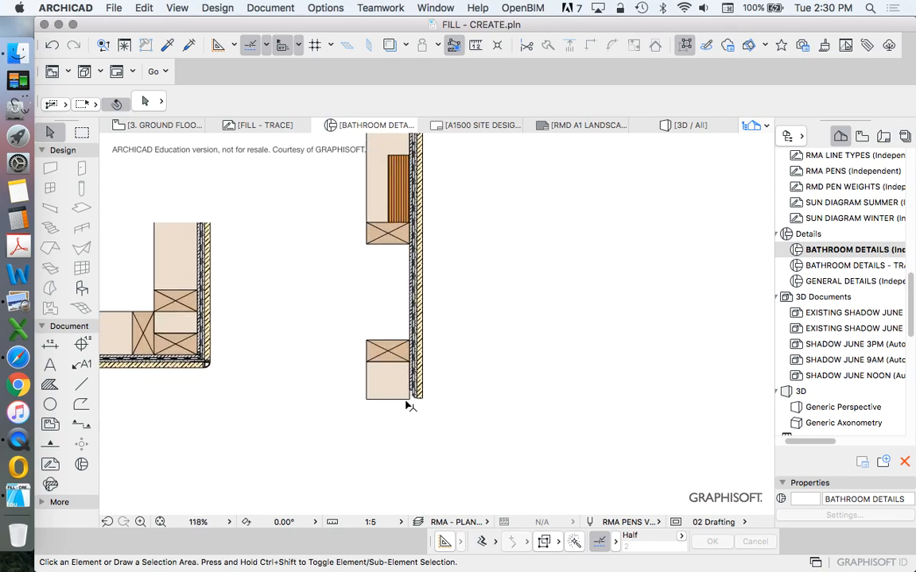
{"action": "scroll", "coordinate": [390, 395], "scroll_direction": "up", "scroll_amount": 2}
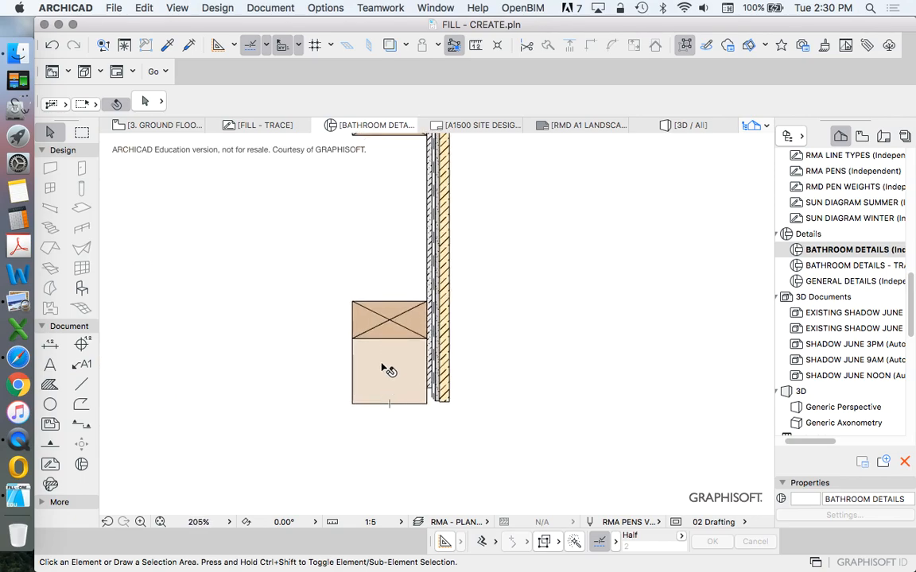
{"action": "scroll", "coordinate": [416, 419], "scroll_direction": "down", "scroll_amount": 1}
{"action": "scroll", "coordinate": [416, 419], "scroll_direction": "up", "scroll_amount": 3}
{"action": "left_click", "coordinate": [81, 132]}
{"action": "left_click", "coordinate": [244, 337]}
{"action": "left_click", "coordinate": [517, 406]}
{"action": "left_click", "coordinate": [144, 7]}
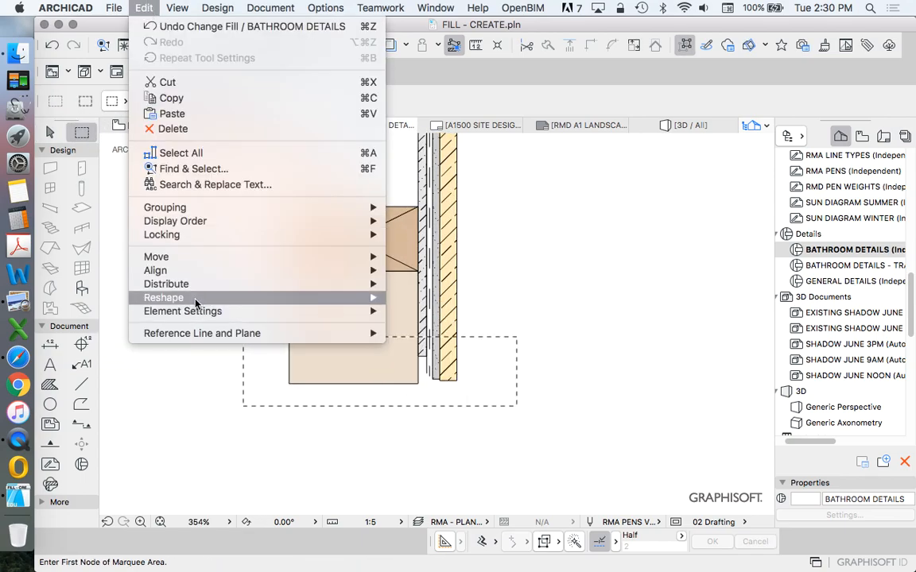
{"action": "mouse_move", "coordinate": [196, 300]}
{"action": "left_click", "coordinate": [413, 292]}
{"action": "left_click", "coordinate": [418, 355]}
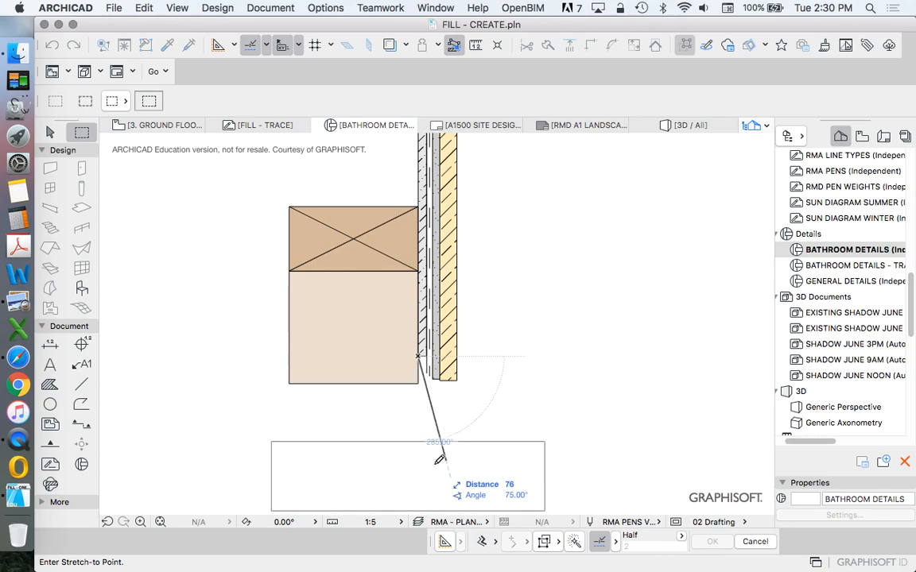
{"action": "left_click", "coordinate": [430, 465]}
{"action": "scroll", "coordinate": [480, 391], "scroll_direction": "down", "scroll_amount": 8}
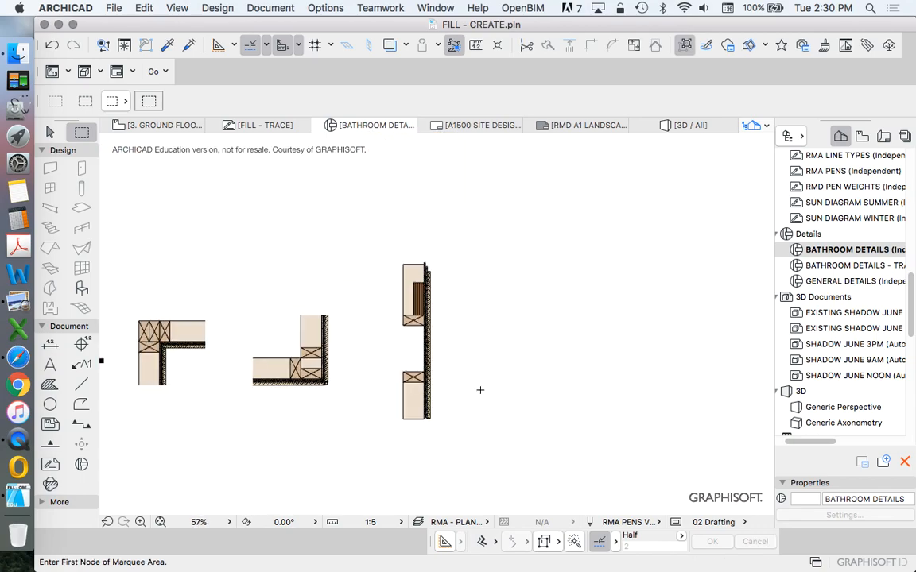
{"action": "scroll", "coordinate": [413, 337], "scroll_direction": "up", "scroll_amount": 4}
{"action": "key", "text": "Escape"}
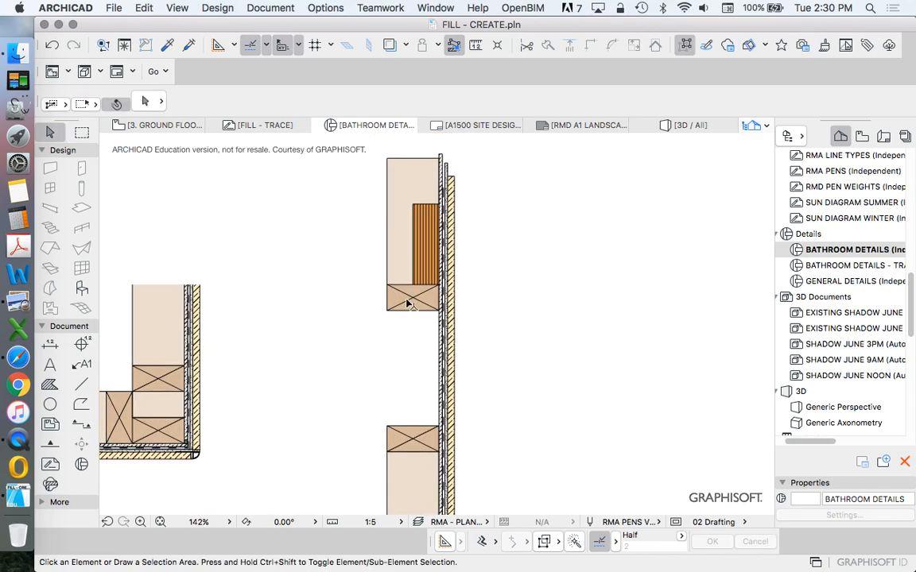
Drag a copy of the dot-and-dash sheet fill from beside the studs to their opposite face, flush against the timber
{"action": "scroll", "coordinate": [429, 303], "scroll_direction": "up", "scroll_amount": 3}
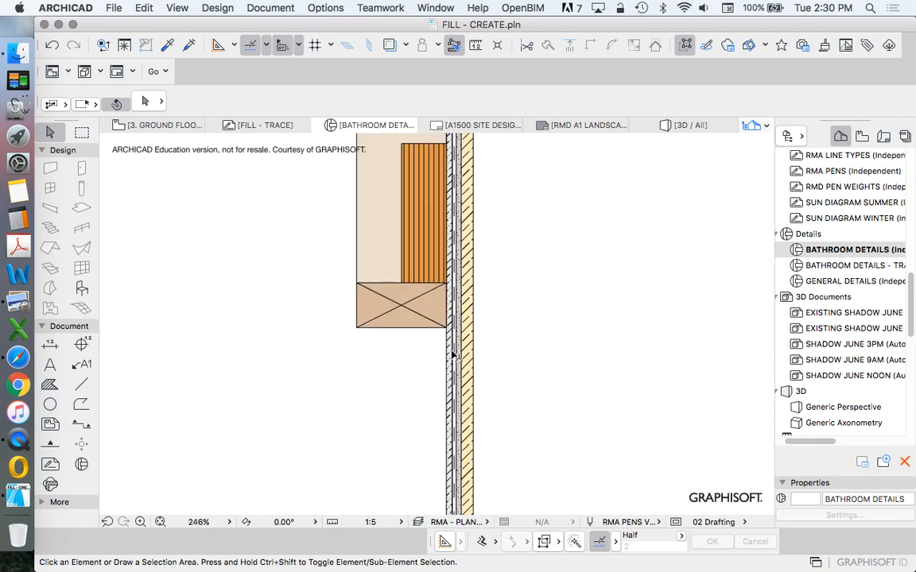
{"action": "left_click", "coordinate": [445, 357]}
{"action": "right_click", "coordinate": [531, 307]}
{"action": "mouse_move", "coordinate": [646, 416]}
{"action": "left_click", "coordinate": [745, 469]}
{"action": "scroll", "coordinate": [458, 332], "scroll_direction": "up", "scroll_amount": 3}
{"action": "scroll", "coordinate": [455, 334], "scroll_direction": "up", "scroll_amount": 1}
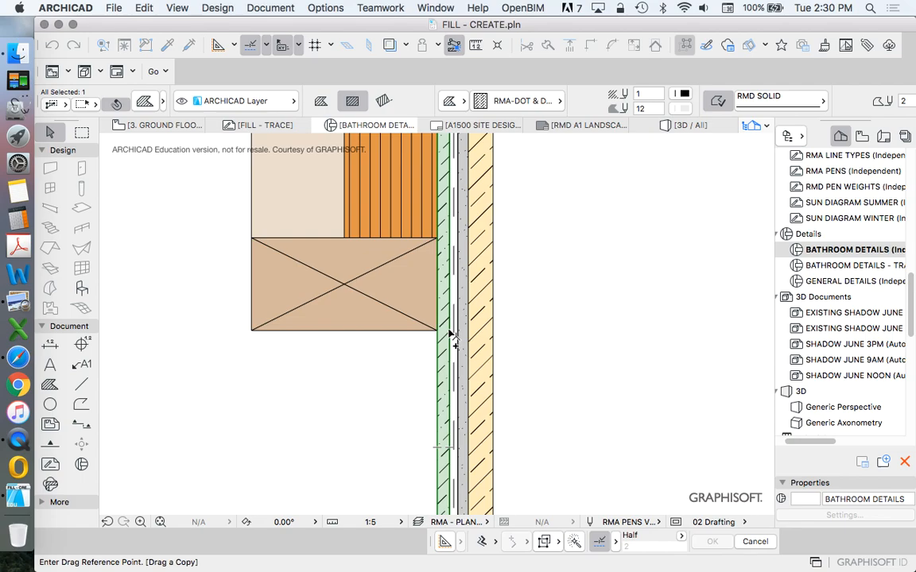
{"action": "left_click", "coordinate": [451, 338]}
{"action": "left_click", "coordinate": [251, 338]}
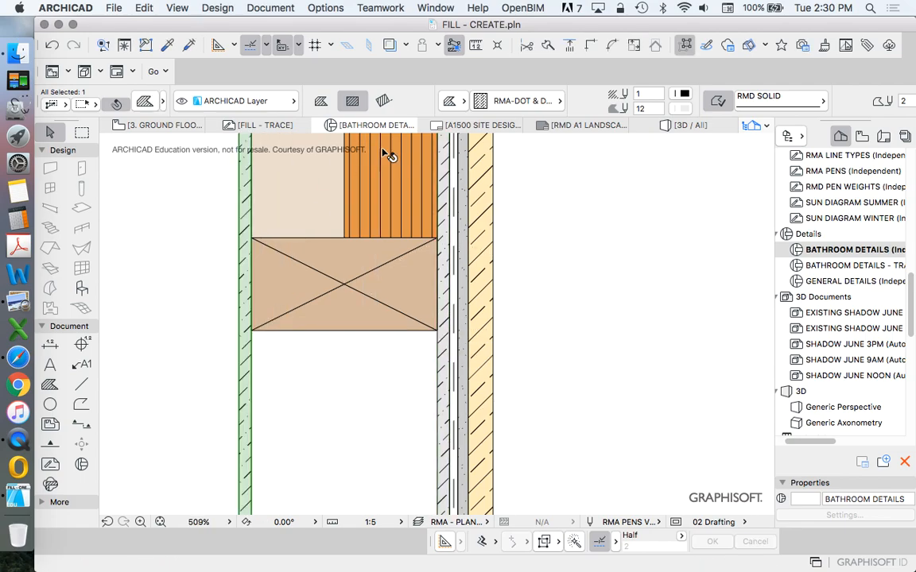
Change the copied sheet's fill to RMA-PLASTER, offset its outer edge away from the studs to thicken it, and deselect it
{"action": "left_click", "coordinate": [512, 101]}
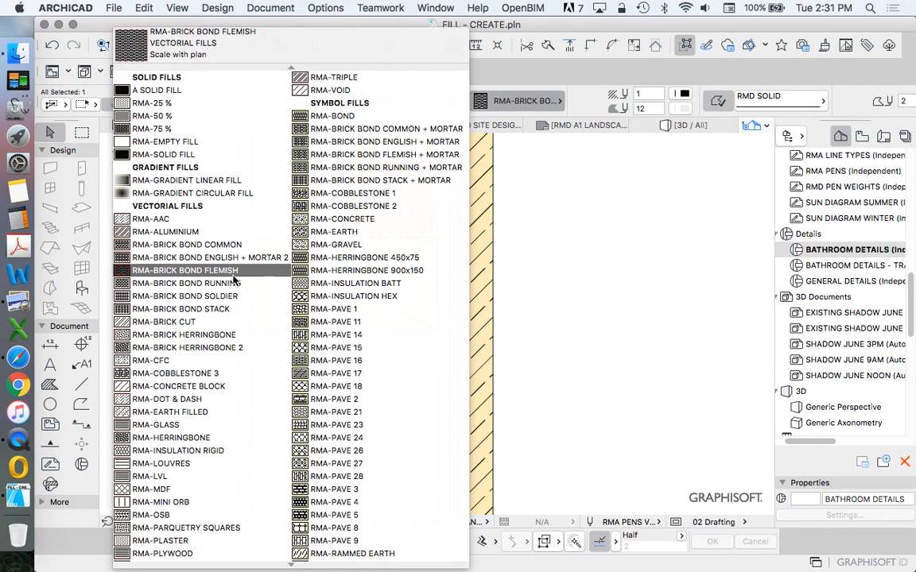
{"action": "left_click", "coordinate": [196, 539]}
{"action": "left_click", "coordinate": [240, 290]}
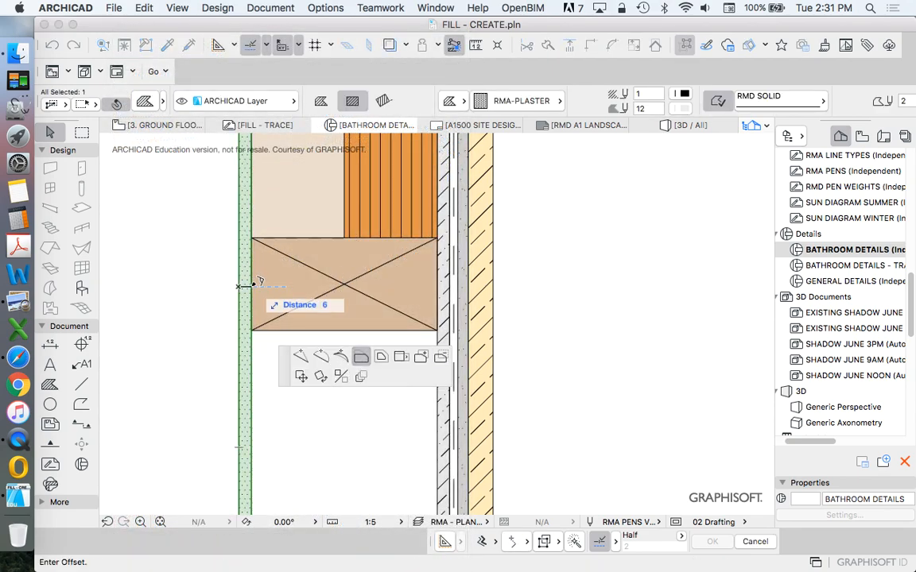
{"action": "key", "text": "Return"}
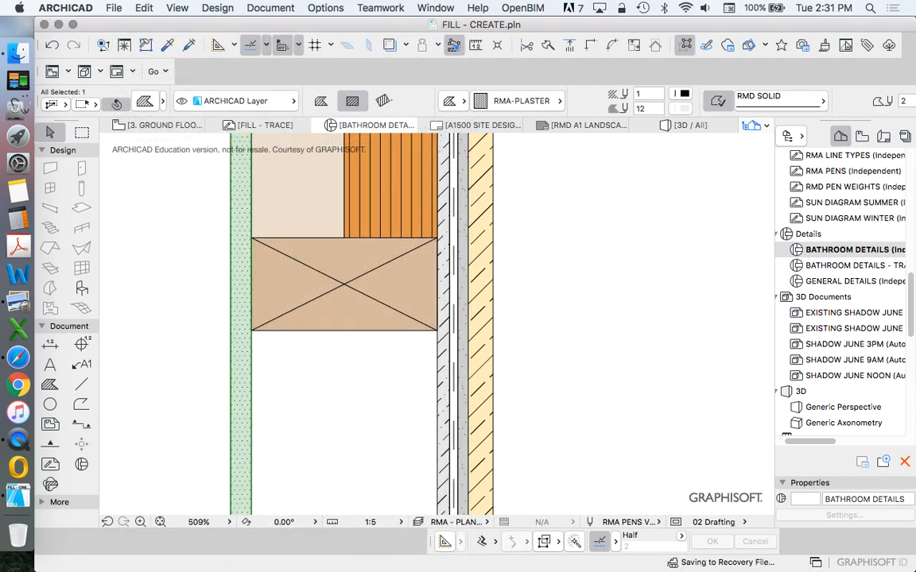
{"action": "key", "text": "Escape"}
{"action": "scroll", "coordinate": [276, 269], "scroll_direction": "down", "scroll_amount": 5}
{"action": "scroll", "coordinate": [261, 319], "scroll_direction": "up", "scroll_amount": 2}
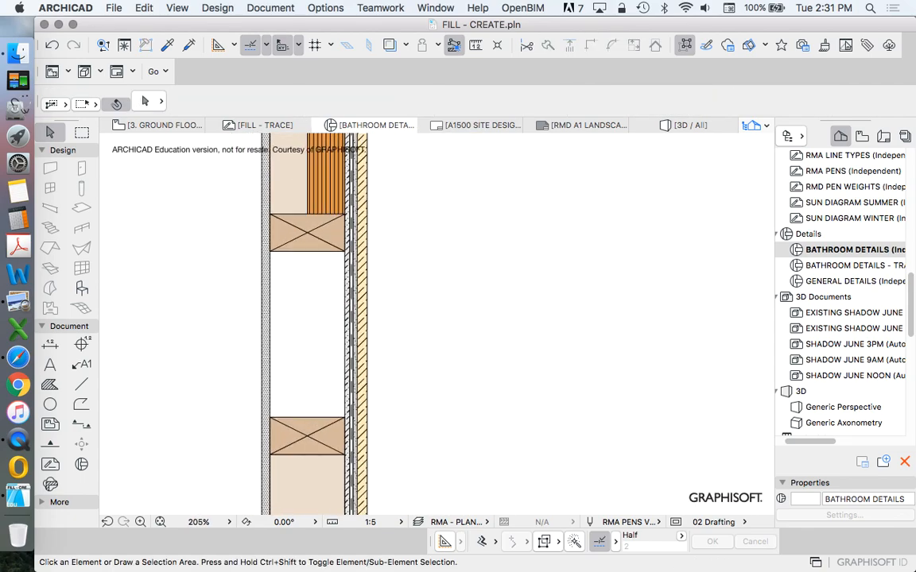
{"action": "scroll", "coordinate": [261, 319], "scroll_direction": "down", "scroll_amount": 4}
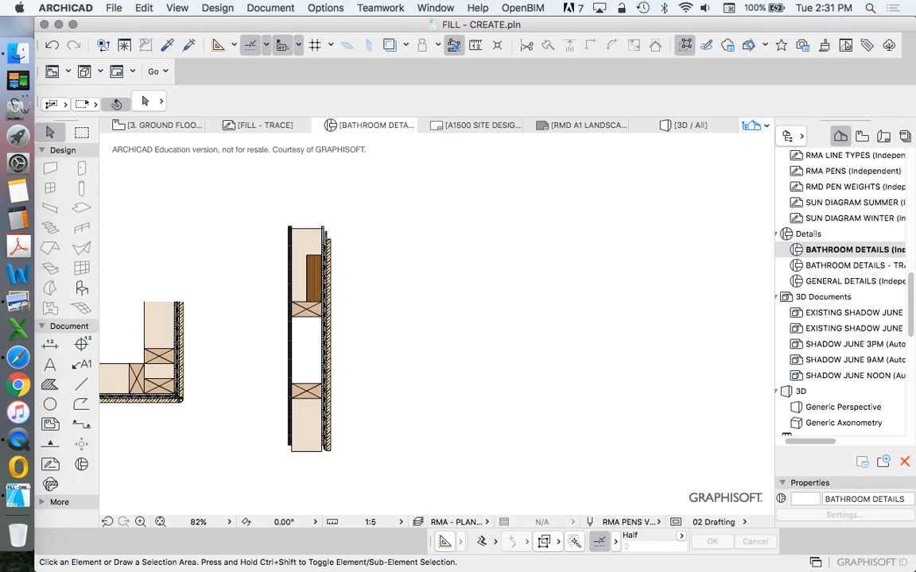
{"action": "scroll", "coordinate": [304, 342], "scroll_direction": "up", "scroll_amount": 4}
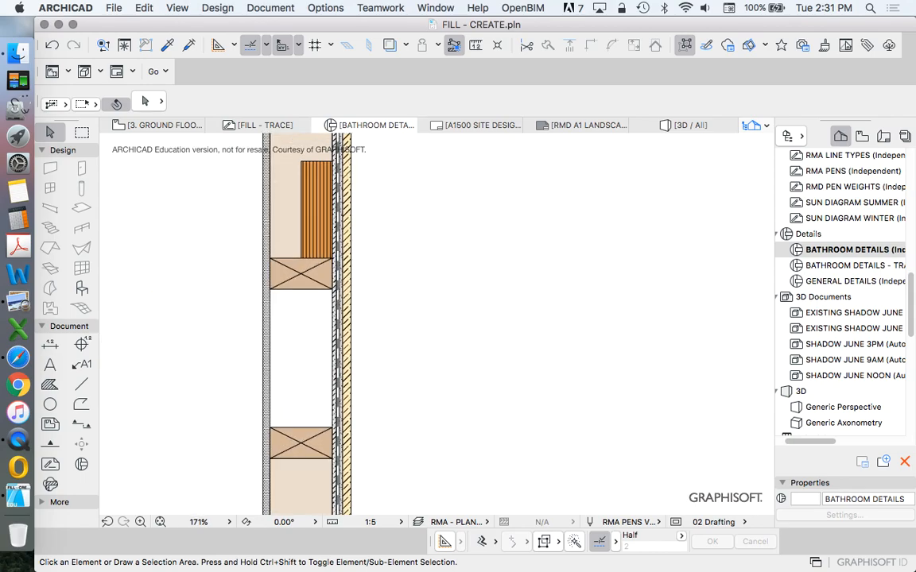
{"action": "scroll", "coordinate": [429, 362], "scroll_direction": "down", "scroll_amount": 4}
{"action": "scroll", "coordinate": [429, 361], "scroll_direction": "up", "scroll_amount": 3}
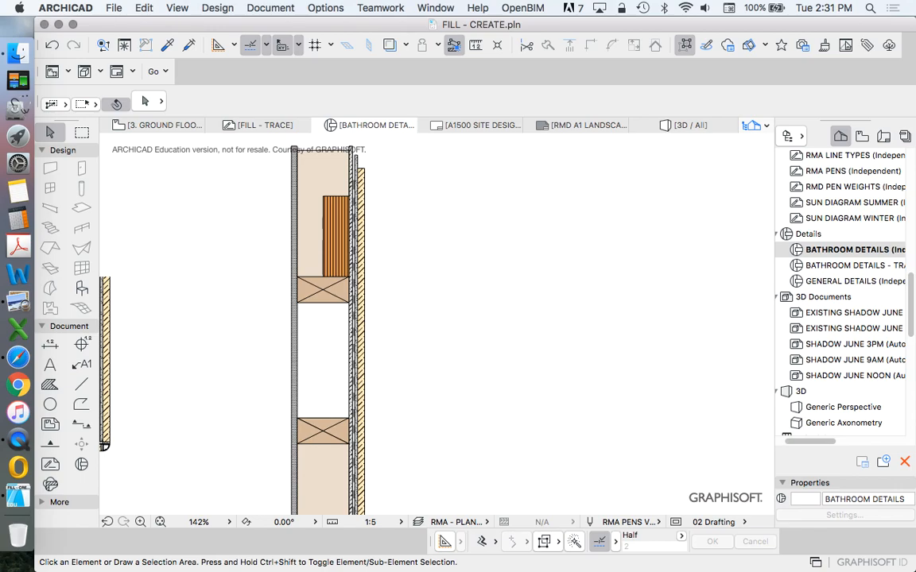
{"action": "scroll", "coordinate": [317, 342], "scroll_direction": "down", "scroll_amount": 3}
{"action": "scroll", "coordinate": [318, 341], "scroll_direction": "up", "scroll_amount": 4}
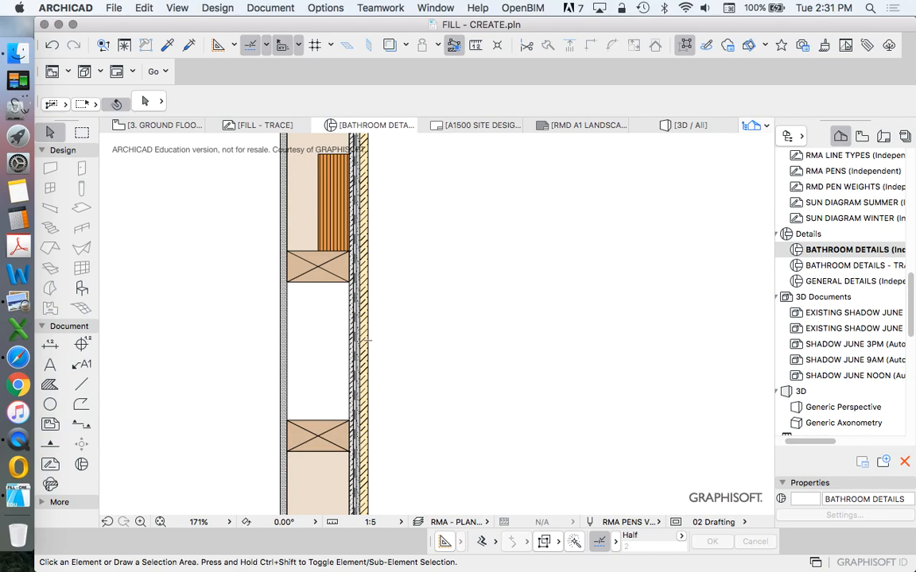
{"action": "left_click", "coordinate": [284, 342]}
{"action": "key", "text": "Escape"}
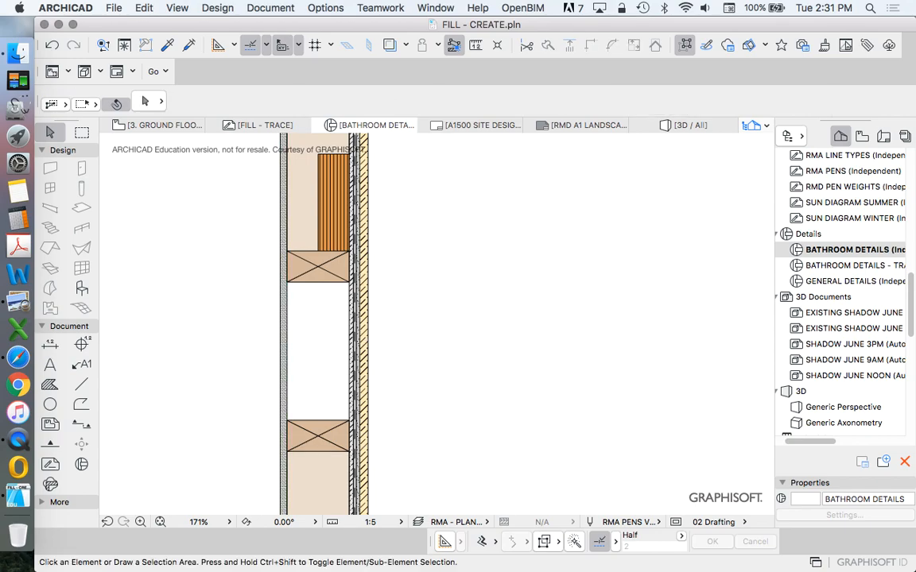
Draw a pen 3 polyline lining the opening: upper stud's inner face, 86 mm underside, 200 mm along the plaster, lower stud's top, about 23 mm down
{"action": "left_click", "coordinate": [81, 404]}
{"action": "left_click", "coordinate": [682, 101]}
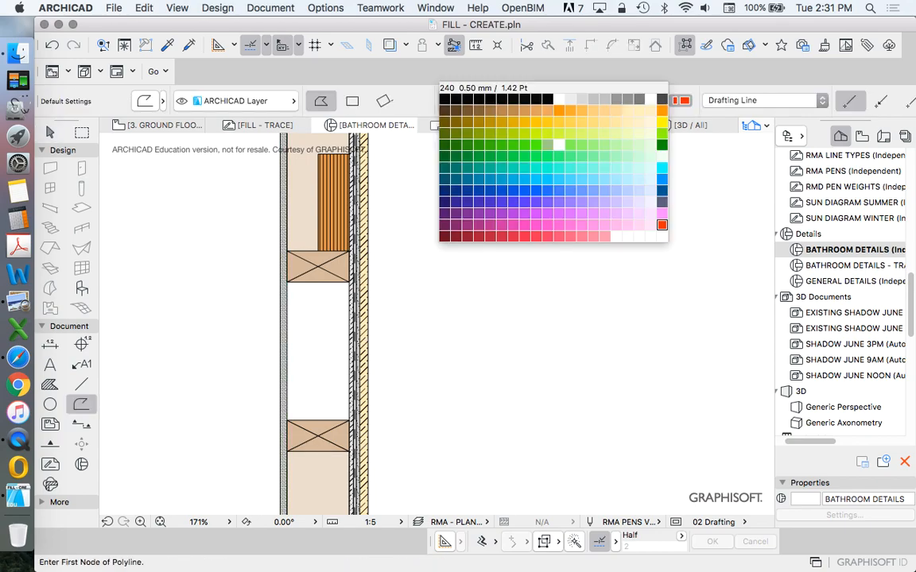
{"action": "left_click", "coordinate": [467, 99]}
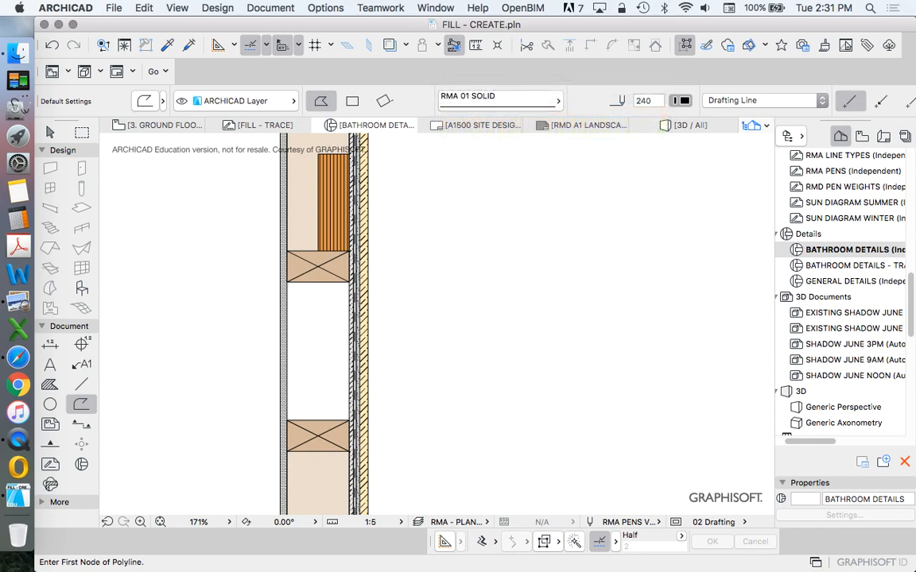
{"action": "scroll", "coordinate": [339, 284], "scroll_direction": "up", "scroll_amount": 10}
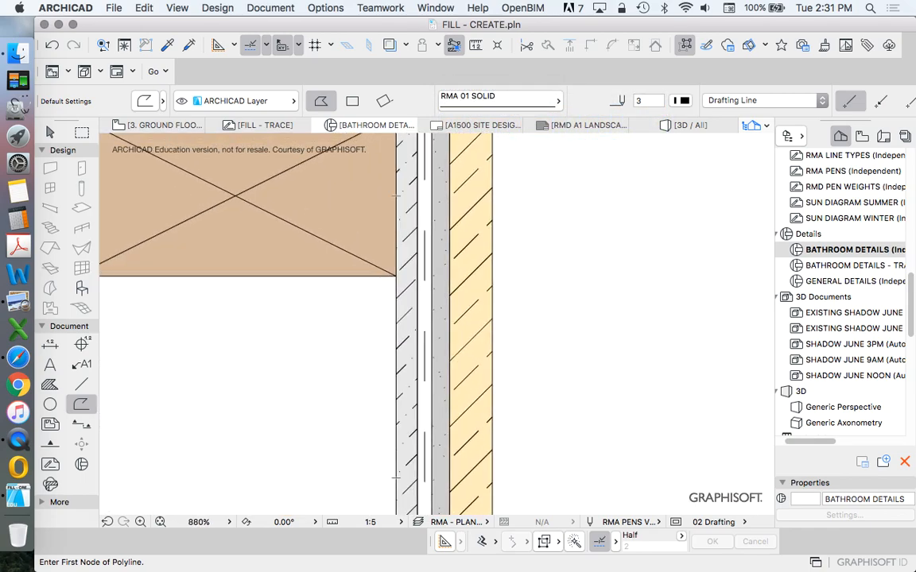
{"action": "scroll", "coordinate": [398, 239], "scroll_direction": "down", "scroll_amount": 2}
{"action": "left_click", "coordinate": [395, 208]}
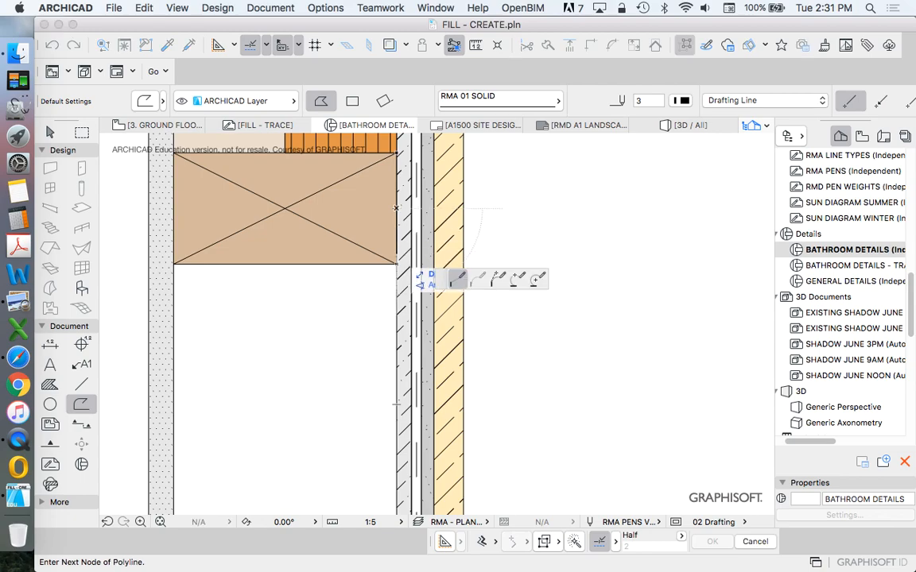
{"action": "left_click", "coordinate": [396, 264]}
{"action": "left_click", "coordinate": [174, 264]}
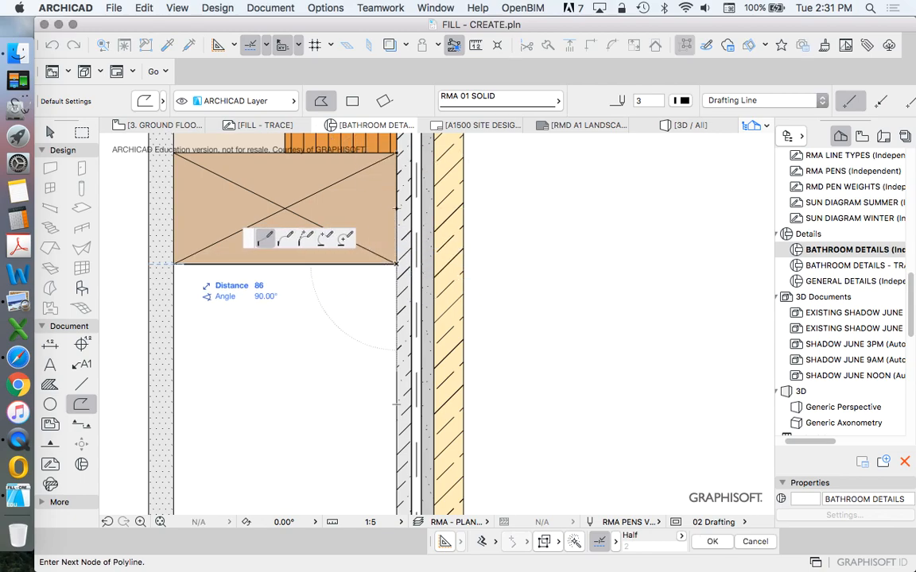
{"action": "scroll", "coordinate": [202, 181], "scroll_direction": "down", "scroll_amount": 5}
{"action": "scroll", "coordinate": [181, 442], "scroll_direction": "up", "scroll_amount": 3}
{"action": "left_click", "coordinate": [196, 408]}
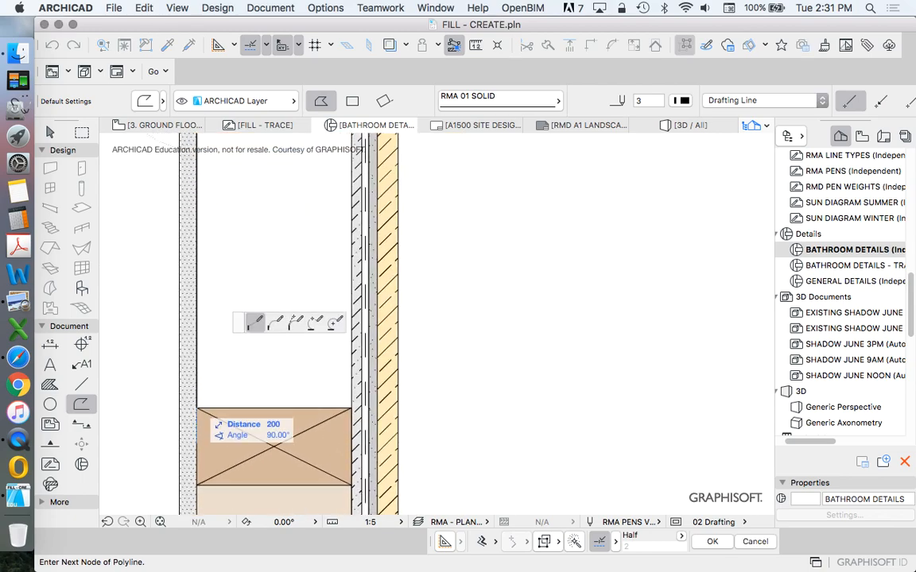
{"action": "left_click", "coordinate": [351, 408]}
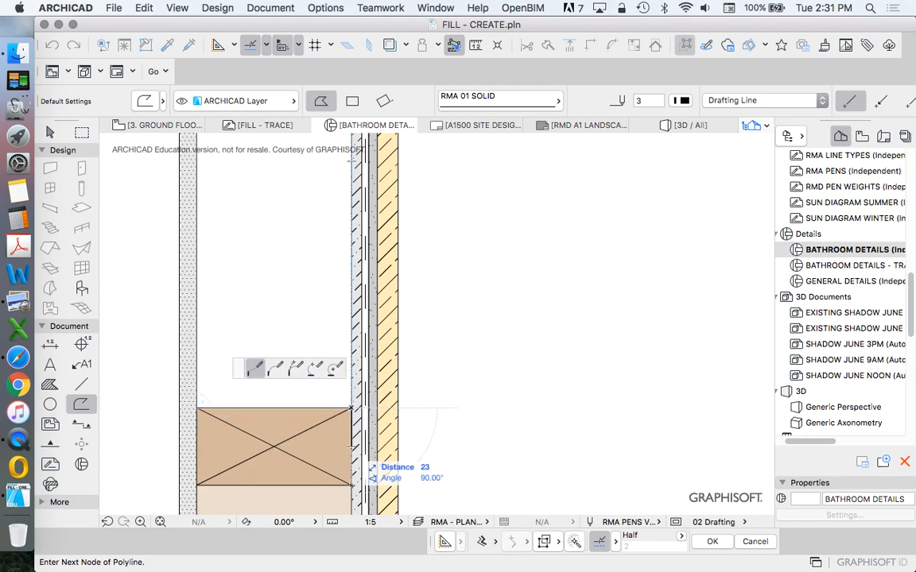
{"action": "double_click", "coordinate": [350, 447]}
{"action": "key", "text": "Escape"}
Set the opening polyline's pen to 5 and clear the selection
{"action": "left_click", "coordinate": [351, 427]}
{"action": "left_click", "coordinate": [681, 101]}
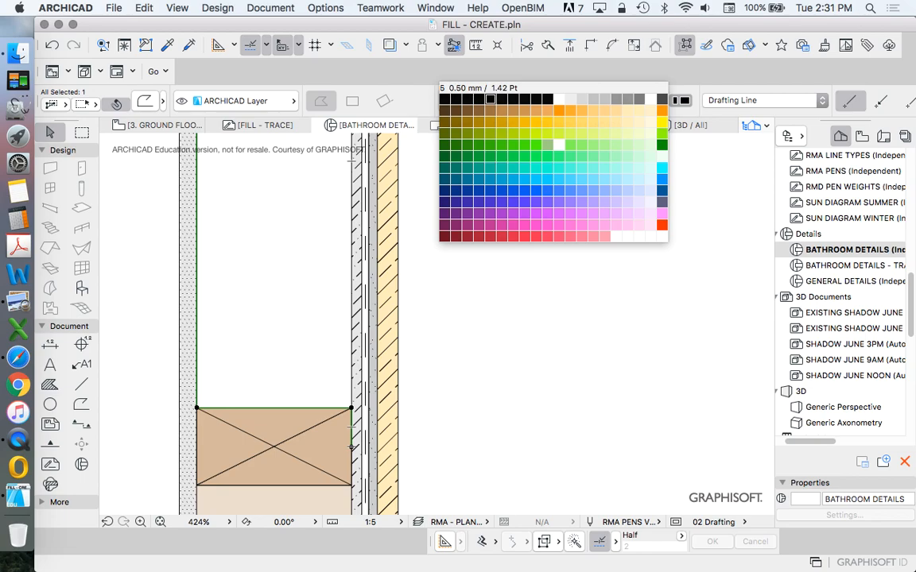
{"action": "left_click", "coordinate": [490, 100]}
{"action": "right_click", "coordinate": [507, 238]}
{"action": "left_click", "coordinate": [545, 290]}
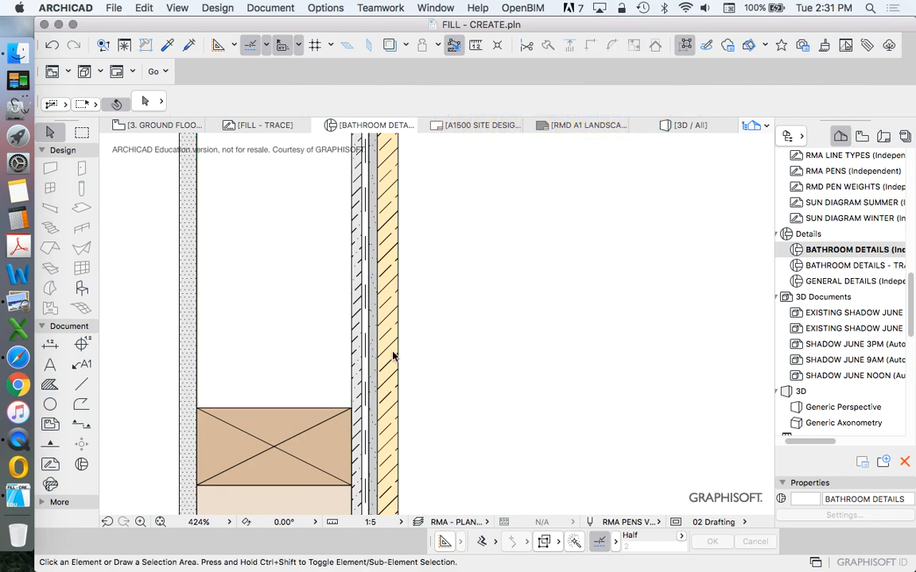
Set the pen of the polyline around the opening between the studs to 8 and reselect the polyline
{"action": "left_click", "coordinate": [352, 449]}
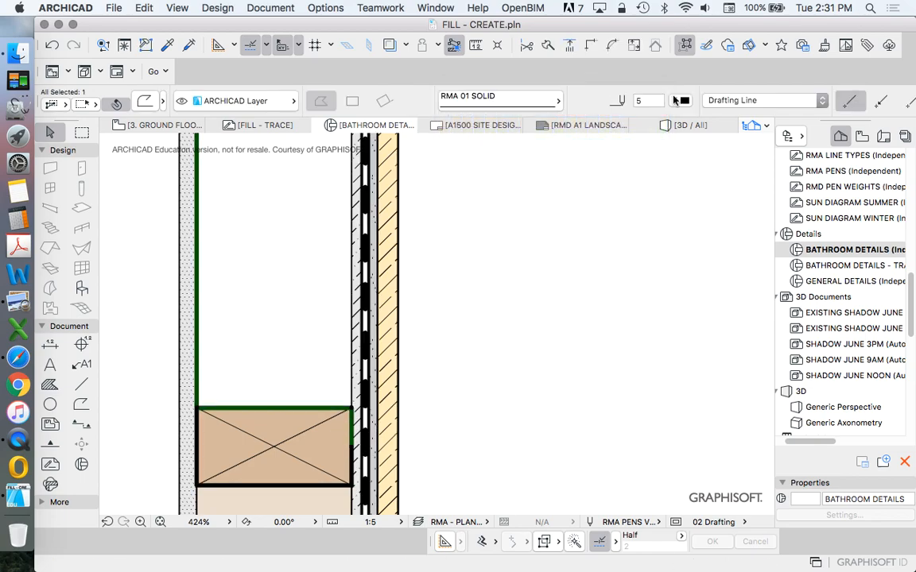
{"action": "left_click", "coordinate": [685, 103]}
{"action": "left_click", "coordinate": [522, 97]}
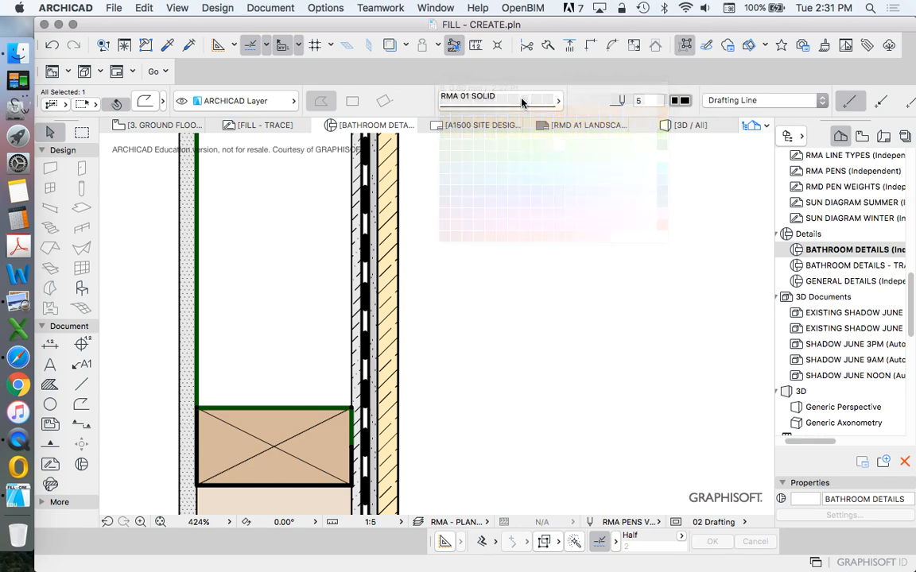
{"action": "left_click", "coordinate": [498, 268]}
{"action": "left_click", "coordinate": [352, 449]}
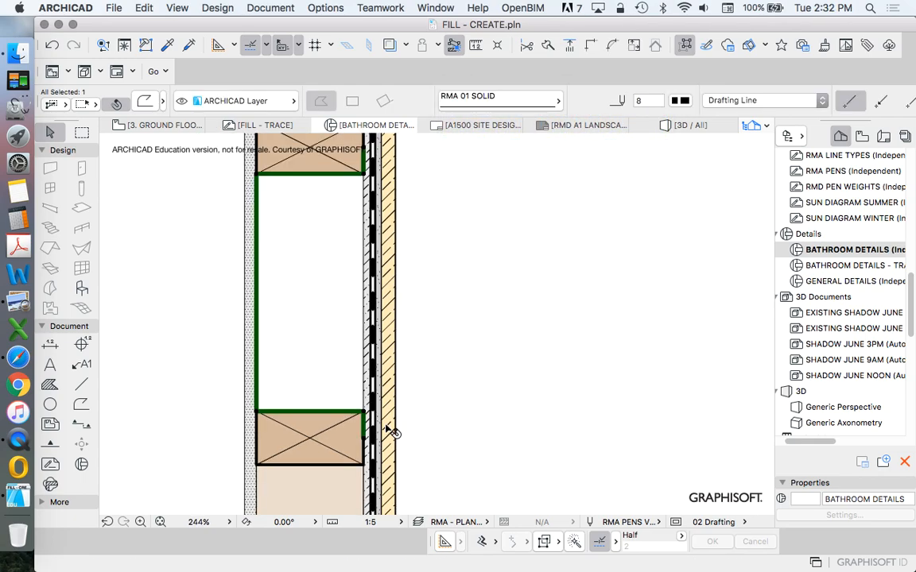
{"action": "scroll", "coordinate": [398, 406], "scroll_direction": "down", "scroll_amount": 3}
{"action": "scroll", "coordinate": [343, 379], "scroll_direction": "down", "scroll_amount": 2}
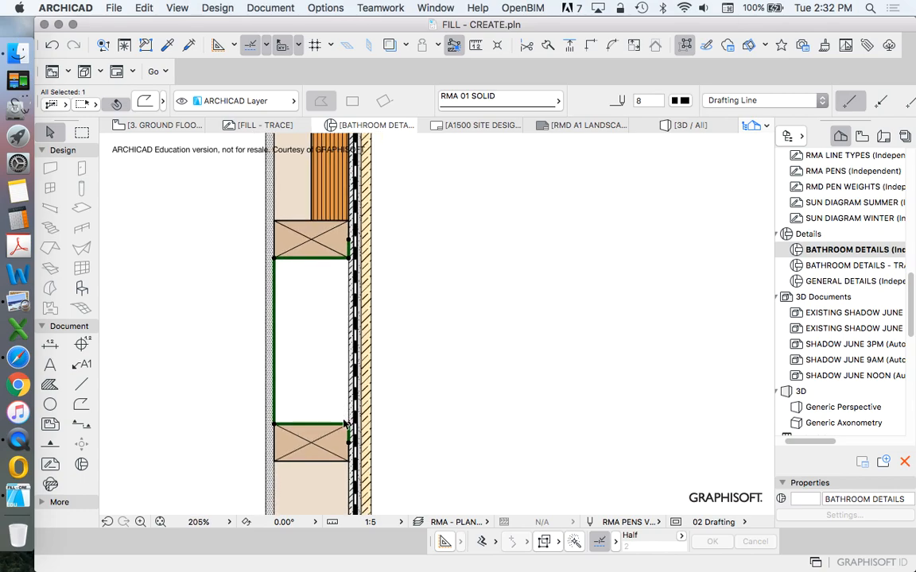
{"action": "scroll", "coordinate": [359, 241], "scroll_direction": "up", "scroll_amount": 2}
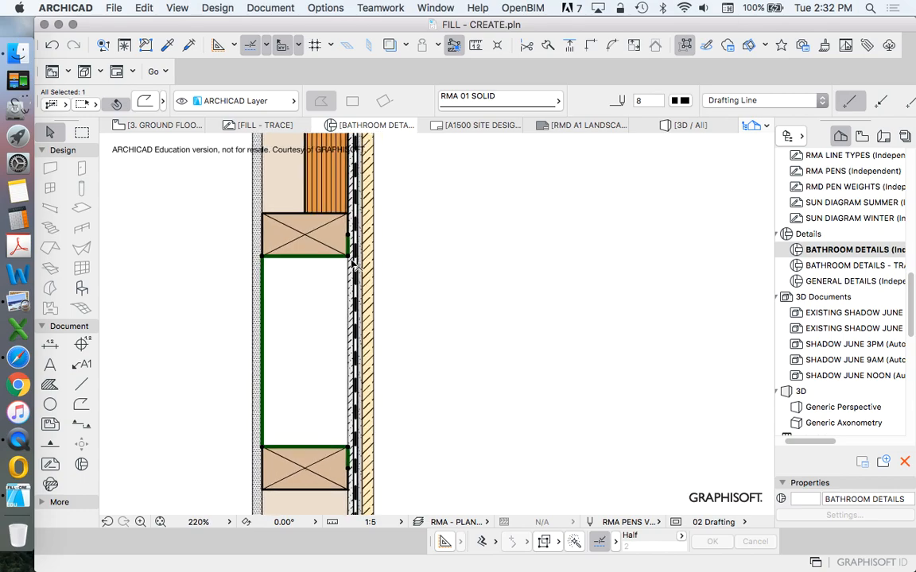
{"action": "scroll", "coordinate": [372, 253], "scroll_direction": "down", "scroll_amount": 3}
{"action": "scroll", "coordinate": [334, 278], "scroll_direction": "up", "scroll_amount": 3}
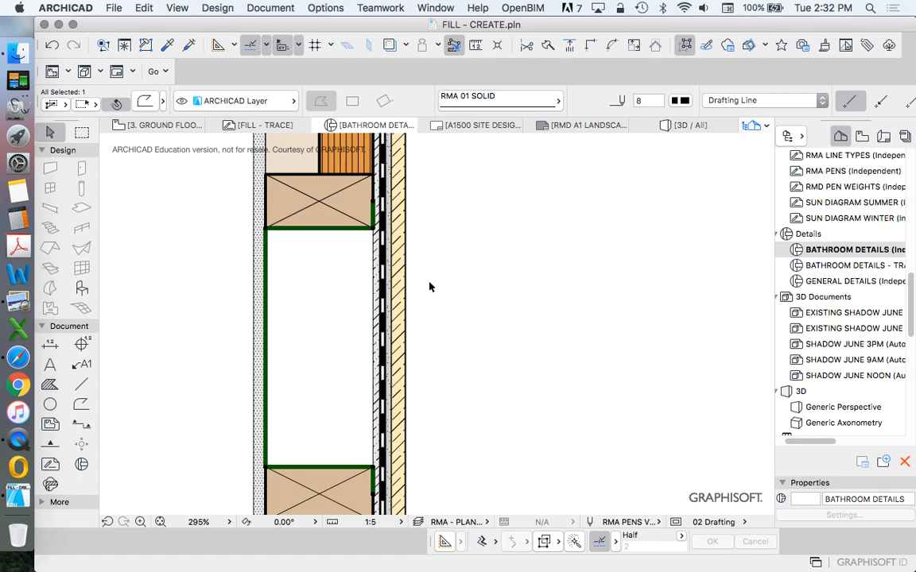
{"action": "scroll", "coordinate": [403, 274], "scroll_direction": "down", "scroll_amount": 2}
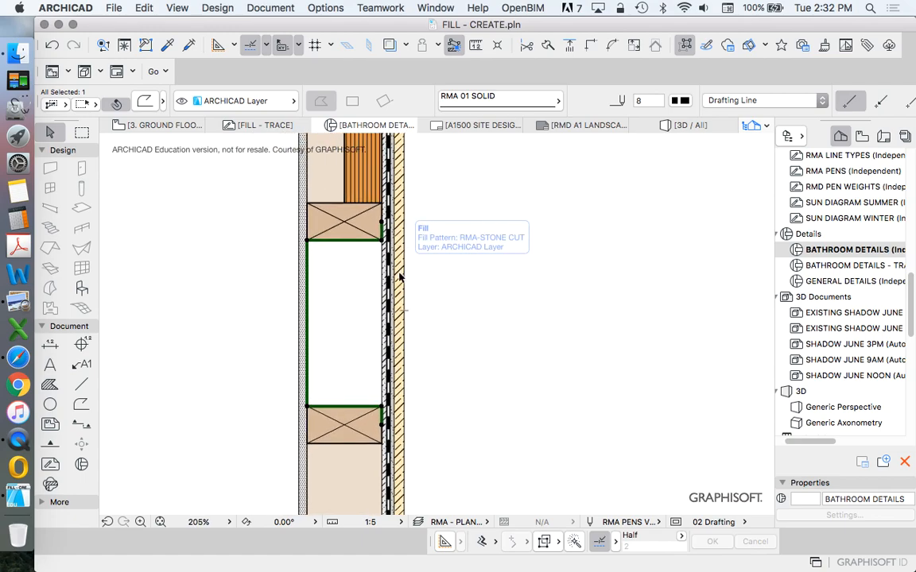
Try a copy of the opening polyline offset 27 mm horizontally to the outer face of the stone layer, and discard it
{"action": "scroll", "coordinate": [400, 272], "scroll_direction": "up", "scroll_amount": 2}
{"action": "scroll", "coordinate": [406, 243], "scroll_direction": "down", "scroll_amount": 3}
{"action": "scroll", "coordinate": [404, 246], "scroll_direction": "up", "scroll_amount": 3}
{"action": "right_click", "coordinate": [438, 222]}
{"action": "mouse_move", "coordinate": [509, 336]}
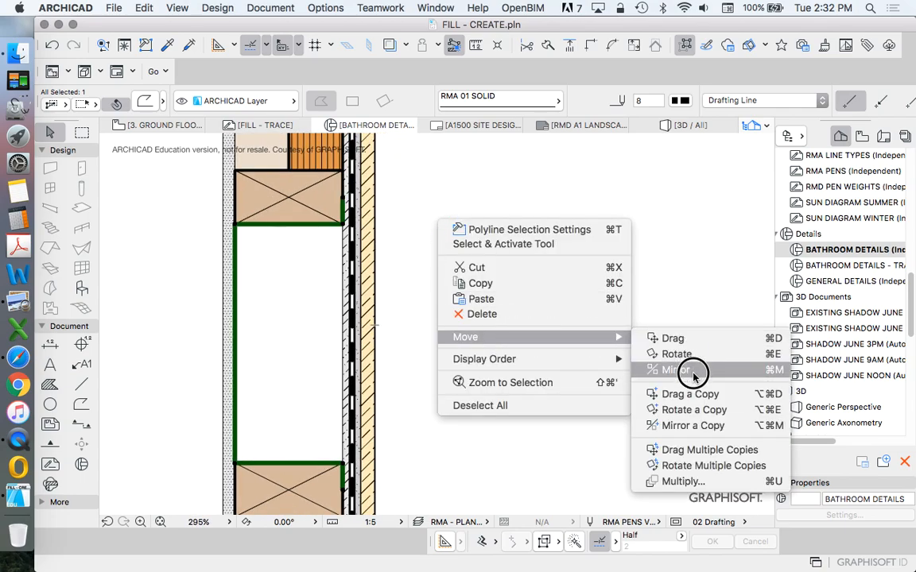
{"action": "left_click", "coordinate": [684, 394]}
{"action": "left_click", "coordinate": [350, 206]}
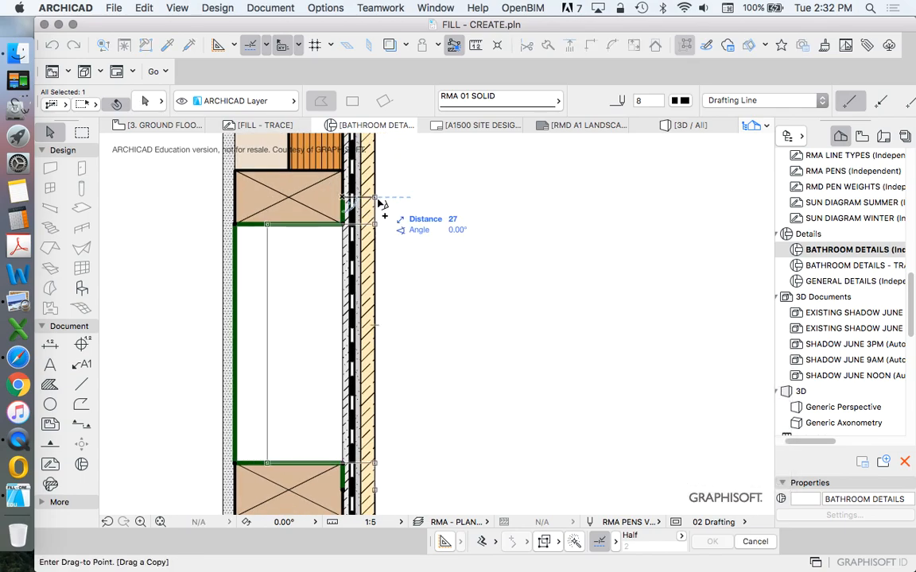
{"action": "left_click", "coordinate": [378, 203]}
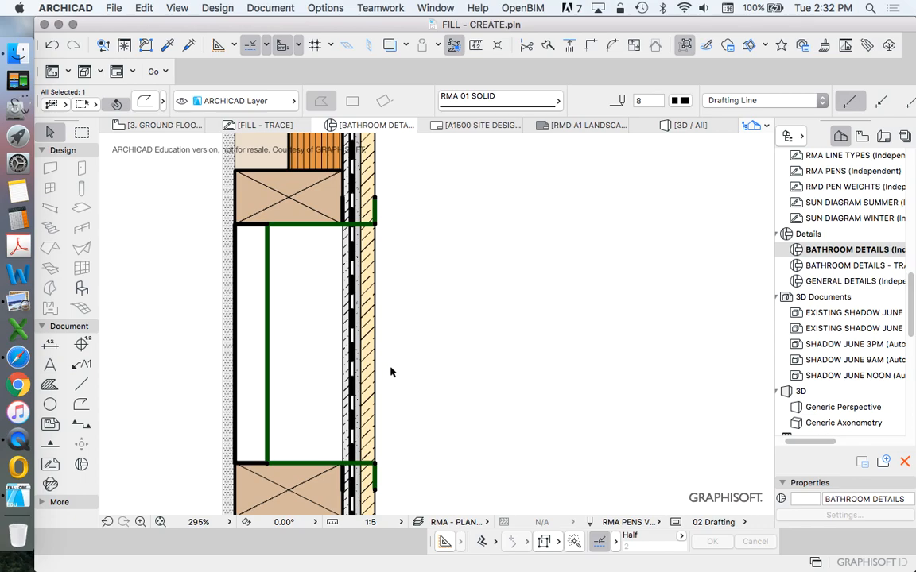
{"action": "scroll", "coordinate": [389, 239], "scroll_direction": "up", "scroll_amount": 3}
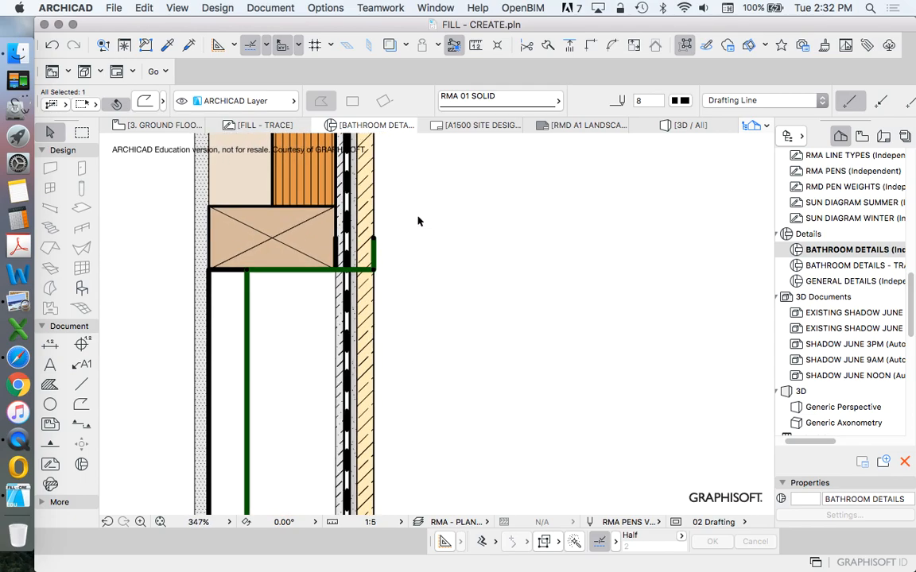
{"action": "scroll", "coordinate": [419, 221], "scroll_direction": "down", "scroll_amount": 4}
{"action": "left_click", "coordinate": [420, 221]}
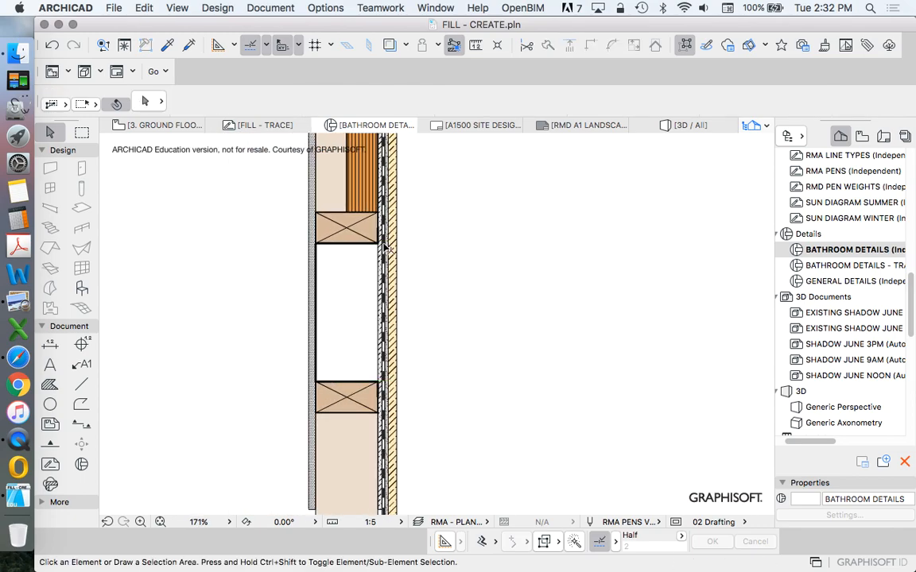
Try to drag the opening polyline horizontally from the stud face to the membrane line, and undo the move
{"action": "scroll", "coordinate": [430, 229], "scroll_direction": "up", "scroll_amount": 4}
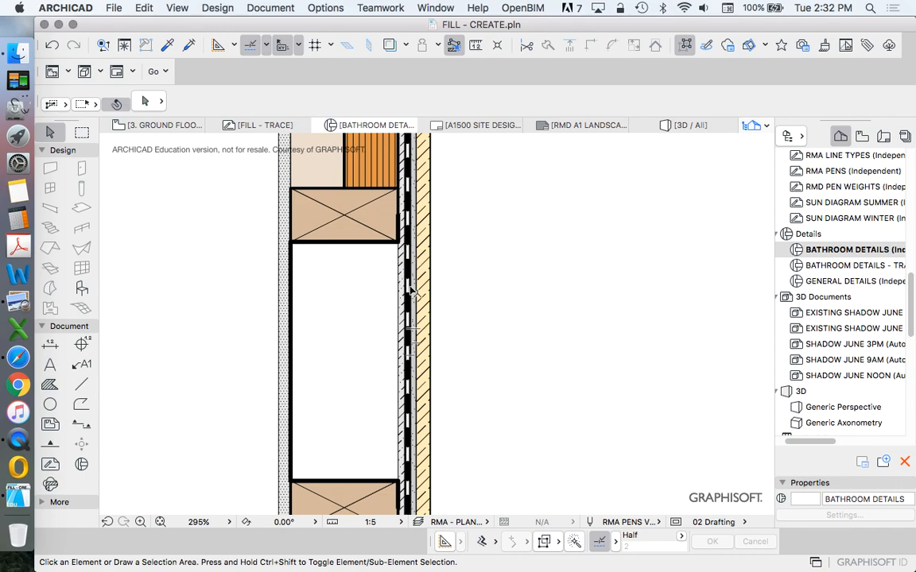
{"action": "left_click", "coordinate": [377, 250]}
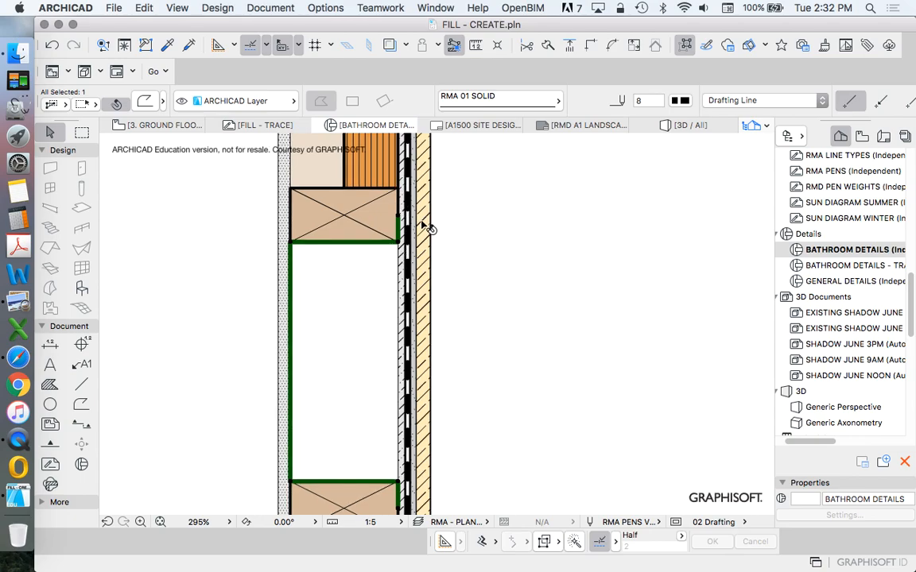
{"action": "scroll", "coordinate": [425, 226], "scroll_direction": "up", "scroll_amount": 5}
{"action": "right_click", "coordinate": [470, 213]}
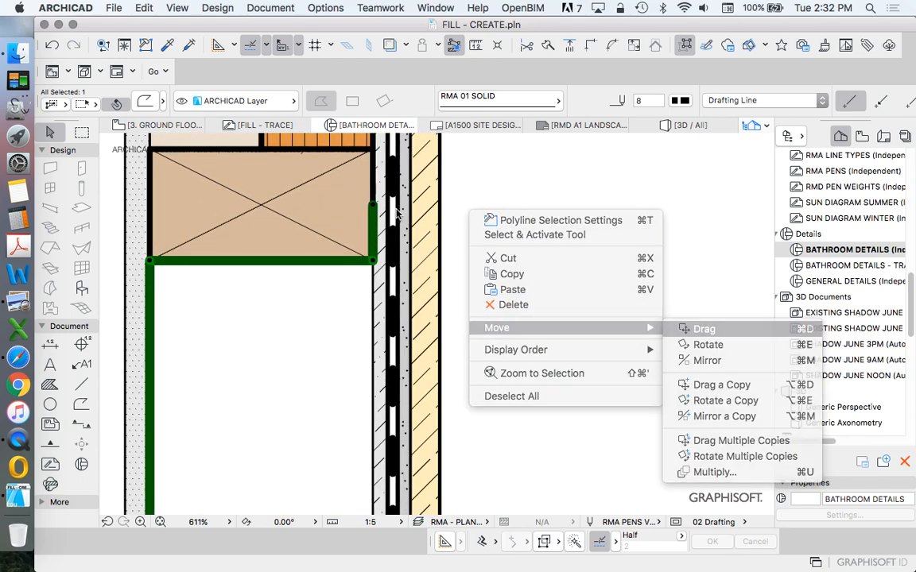
{"action": "left_click", "coordinate": [699, 328]}
{"action": "left_click", "coordinate": [372, 206]}
{"action": "left_click", "coordinate": [388, 207]}
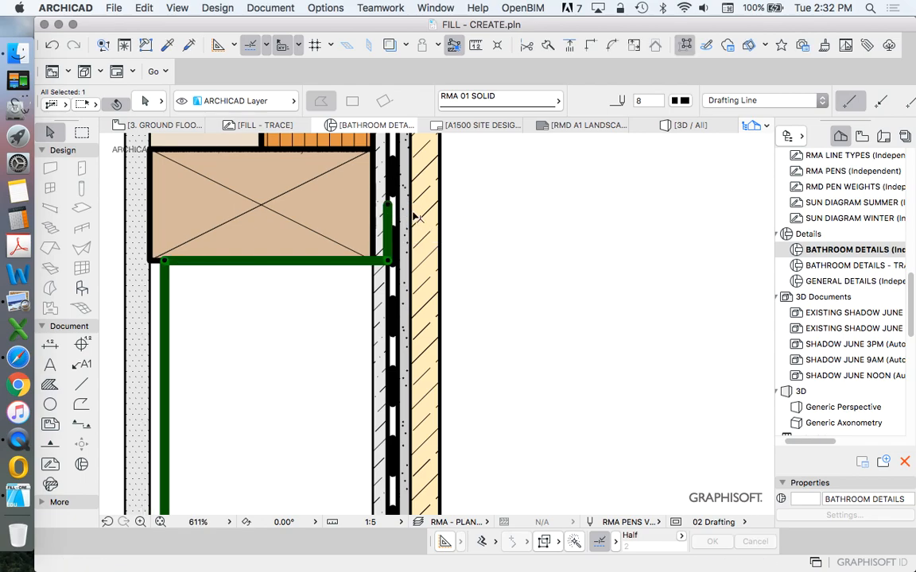
{"action": "scroll", "coordinate": [430, 300], "scroll_direction": "down", "scroll_amount": 3}
{"action": "scroll", "coordinate": [429, 296], "scroll_direction": "up", "scroll_amount": 1}
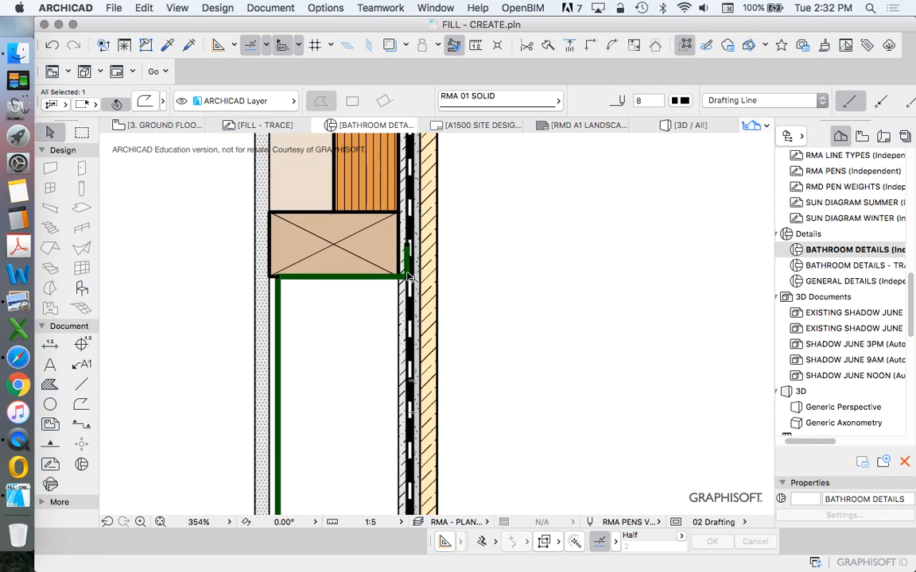
{"action": "scroll", "coordinate": [438, 236], "scroll_direction": "up", "scroll_amount": 3}
{"action": "scroll", "coordinate": [437, 236], "scroll_direction": "down", "scroll_amount": 5}
{"action": "key", "text": "super+z"}
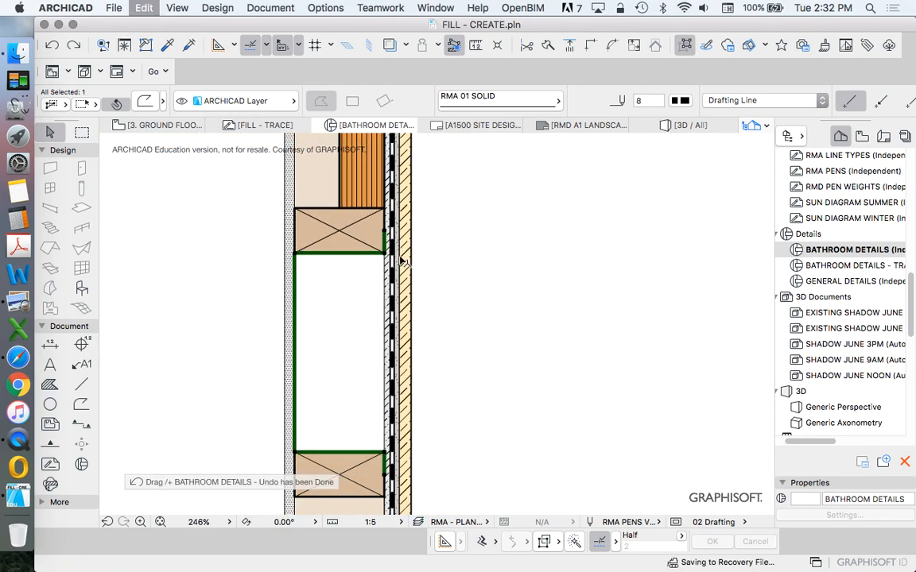
Move the opening polyline 6 mm horizontally to the outer face of the sheet fill against the studs, and deselect it
{"action": "scroll", "coordinate": [419, 268], "scroll_direction": "up", "scroll_amount": 1}
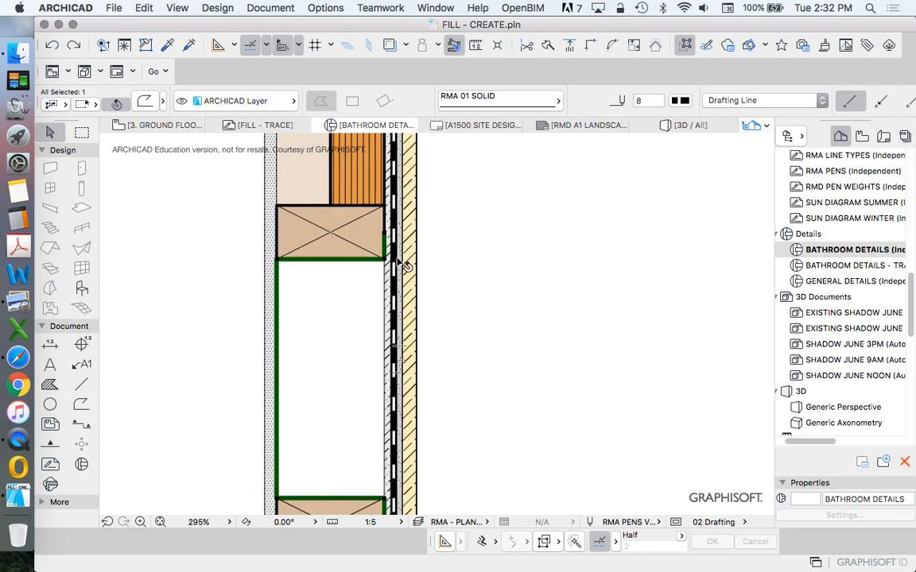
{"action": "scroll", "coordinate": [411, 268], "scroll_direction": "up", "scroll_amount": 4}
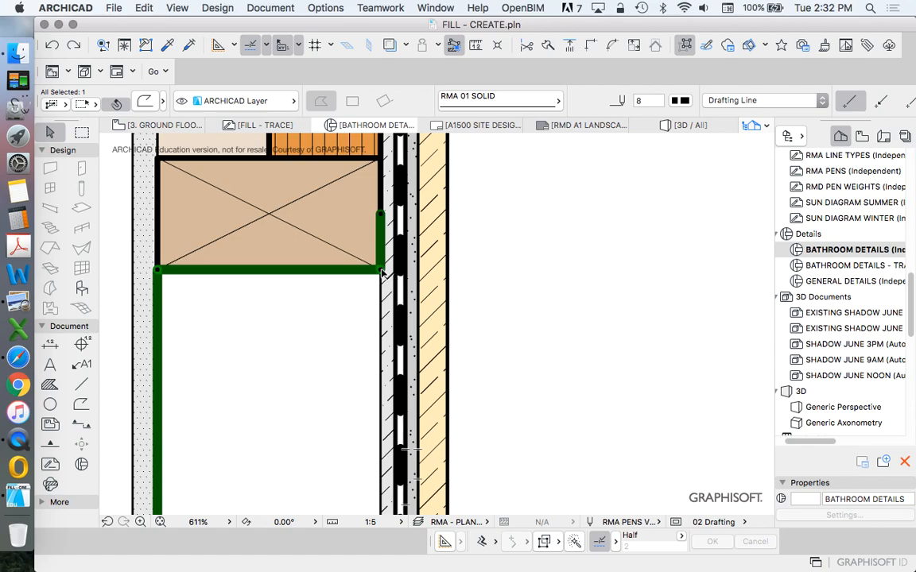
{"action": "right_click", "coordinate": [482, 250]}
{"action": "mouse_move", "coordinate": [536, 362]}
{"action": "left_click", "coordinate": [707, 363]}
{"action": "left_click", "coordinate": [381, 213]}
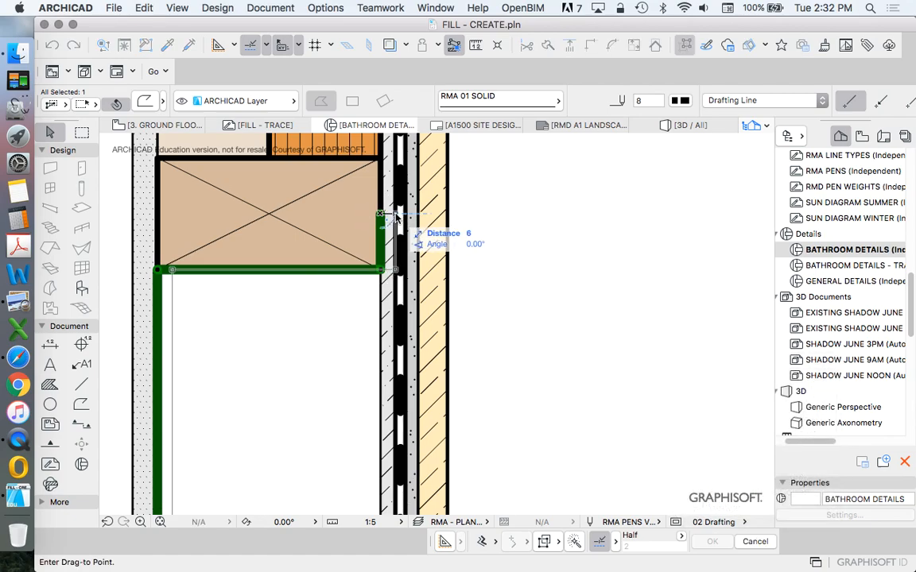
{"action": "left_click", "coordinate": [396, 214]}
{"action": "key", "text": "Escape"}
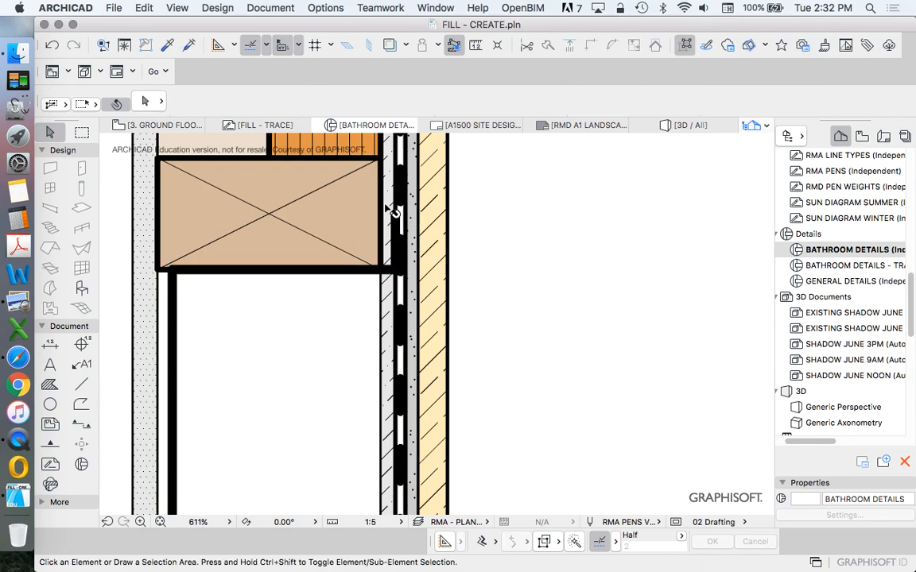
Select the sheet fill against the studs and split it along the polyline's edge at the top of the lower stud
{"action": "left_click", "coordinate": [357, 195]}
{"action": "scroll", "coordinate": [389, 219], "scroll_direction": "up", "scroll_amount": 5}
{"action": "left_click", "coordinate": [377, 180]}
{"action": "scroll", "coordinate": [397, 317], "scroll_direction": "down", "scroll_amount": 5}
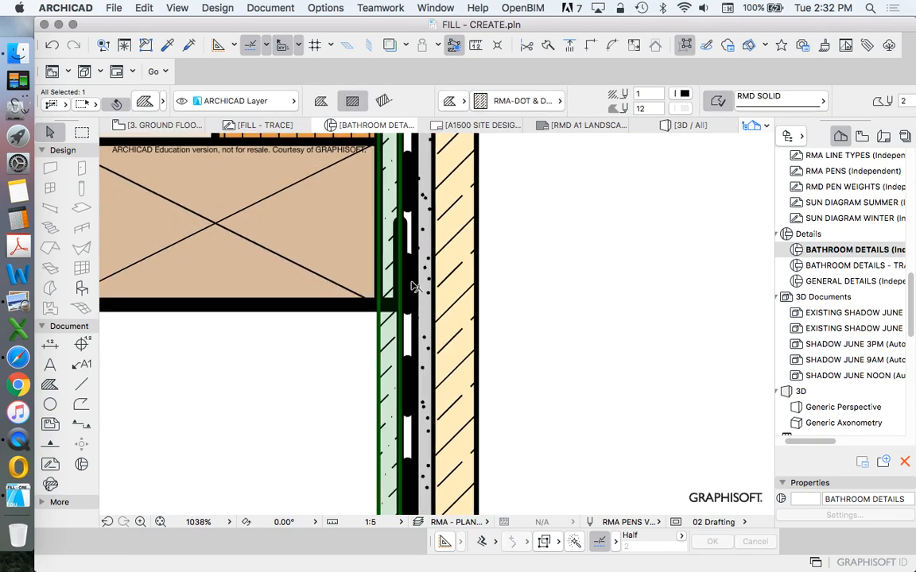
{"action": "scroll", "coordinate": [434, 444], "scroll_direction": "up", "scroll_amount": 1}
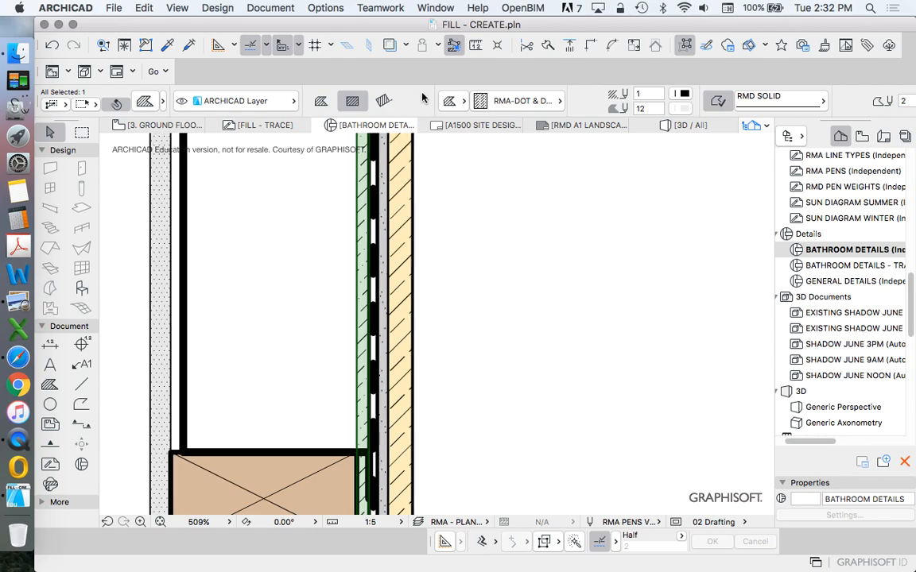
{"action": "left_click", "coordinate": [555, 46]}
{"action": "left_click", "coordinate": [322, 455]}
{"action": "left_click", "coordinate": [323, 403]}
Split the sheet fill along the underside of the upper stud and delete the piece spanning the opening
{"action": "scroll", "coordinate": [323, 358], "scroll_direction": "up", "scroll_amount": 5}
{"action": "scroll", "coordinate": [322, 358], "scroll_direction": "down", "scroll_amount": 2}
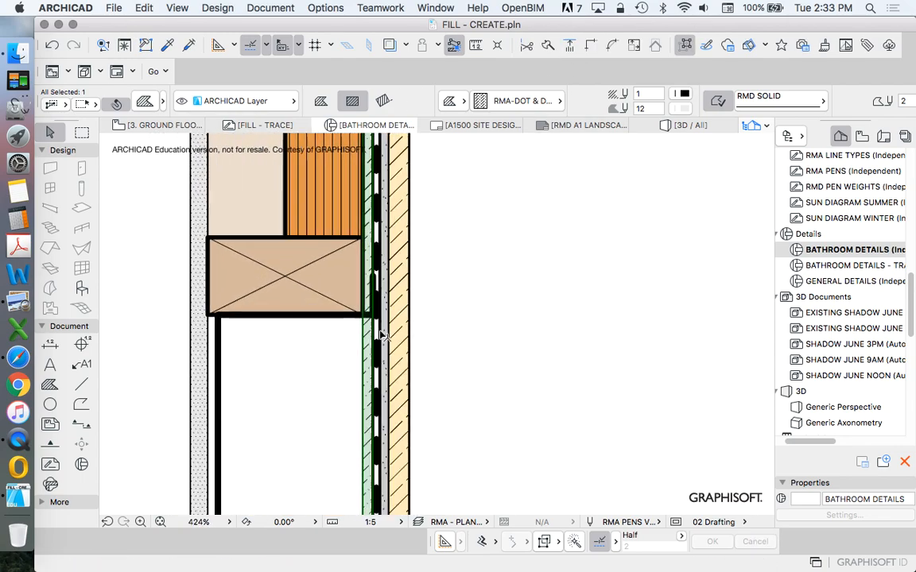
{"action": "left_click", "coordinate": [526, 46]}
{"action": "left_click", "coordinate": [312, 320]}
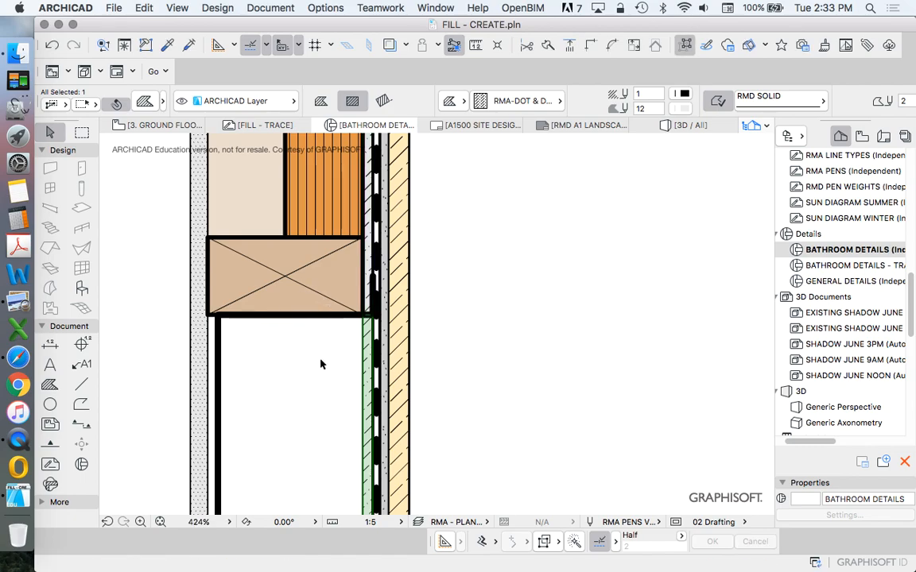
{"action": "left_click", "coordinate": [321, 365]}
{"action": "scroll", "coordinate": [389, 349], "scroll_direction": "down", "scroll_amount": 5}
{"action": "scroll", "coordinate": [389, 349], "scroll_direction": "up", "scroll_amount": 5}
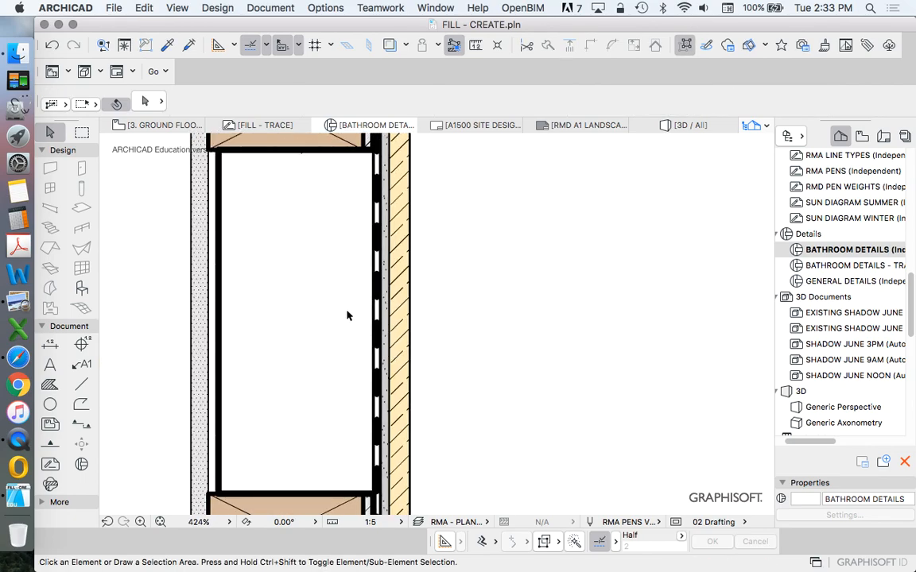
Select the membrane, sand and stone layers and split them horizontally at two levels within the opening, keeping the middle pieces selected
{"action": "left_click", "coordinate": [359, 314]}
{"action": "scroll", "coordinate": [356, 312], "scroll_direction": "up", "scroll_amount": 4}
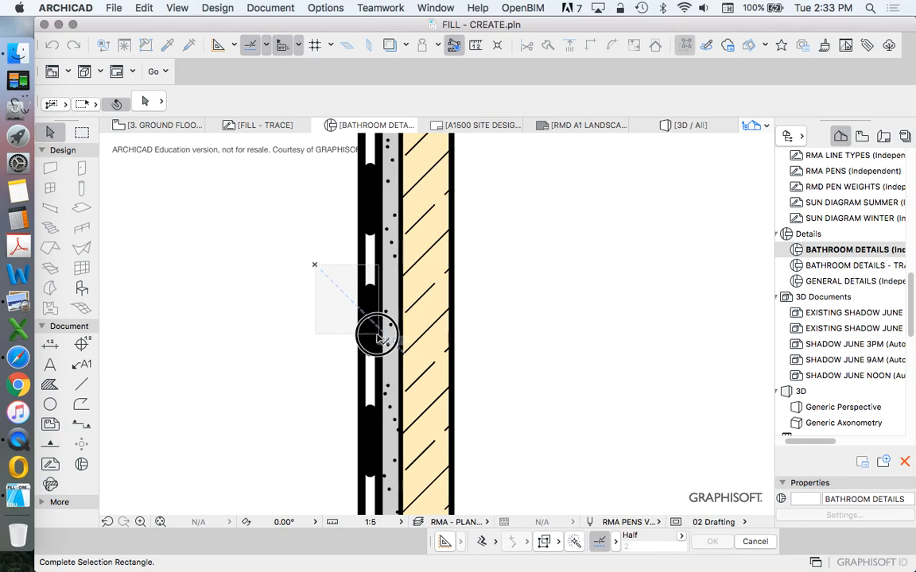
{"action": "left_click", "coordinate": [349, 252]}
{"action": "scroll", "coordinate": [349, 252], "scroll_direction": "down", "scroll_amount": 6}
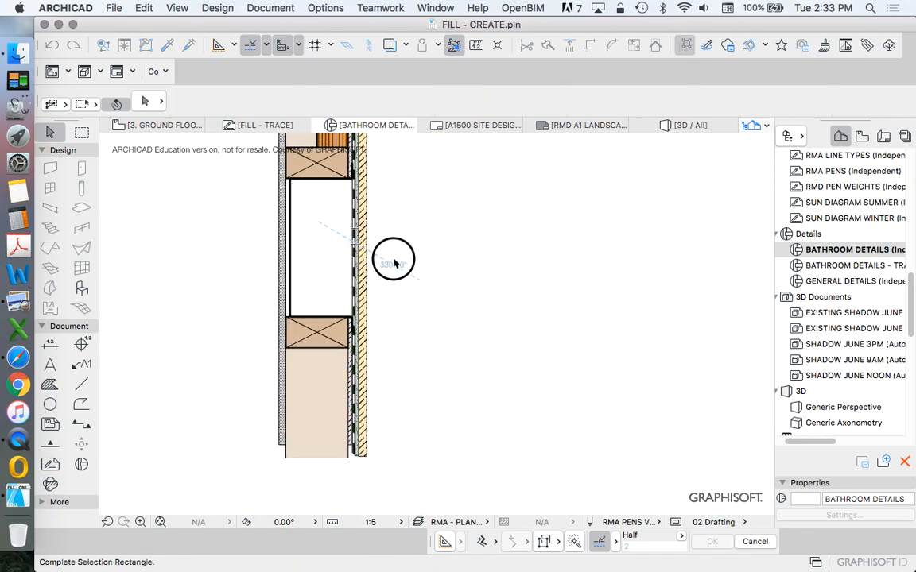
{"action": "left_click", "coordinate": [524, 44]}
{"action": "left_click", "coordinate": [329, 287]}
{"action": "left_click", "coordinate": [414, 286]}
{"action": "left_click", "coordinate": [395, 204]}
{"action": "left_click", "coordinate": [335, 195]}
{"action": "left_click", "coordinate": [395, 195]}
{"action": "left_click", "coordinate": [378, 239]}
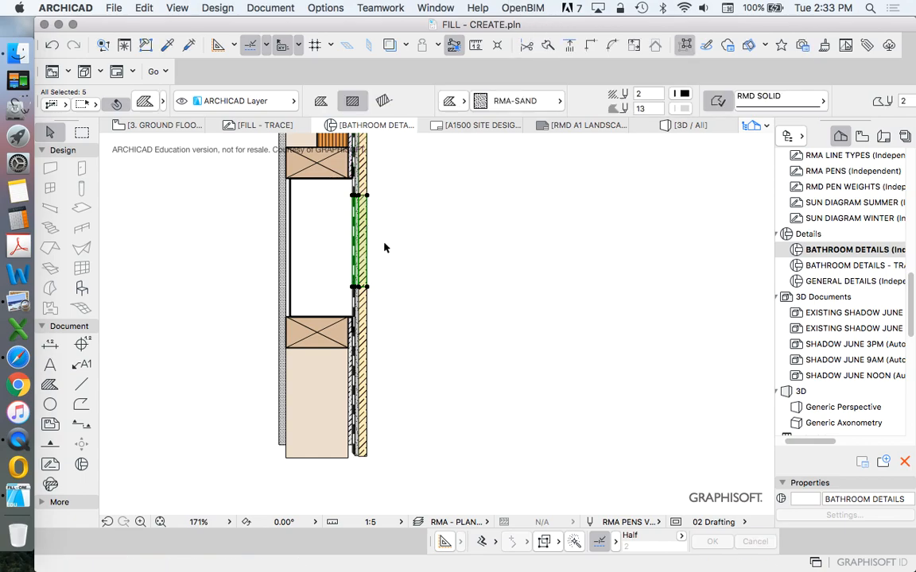
Move the cut membrane, sand and stone pieces horizontally against the polyline at the back of the recess, and deselect them
{"action": "right_click", "coordinate": [287, 179]}
{"action": "mouse_move", "coordinate": [373, 317]}
{"action": "left_click", "coordinate": [537, 315]}
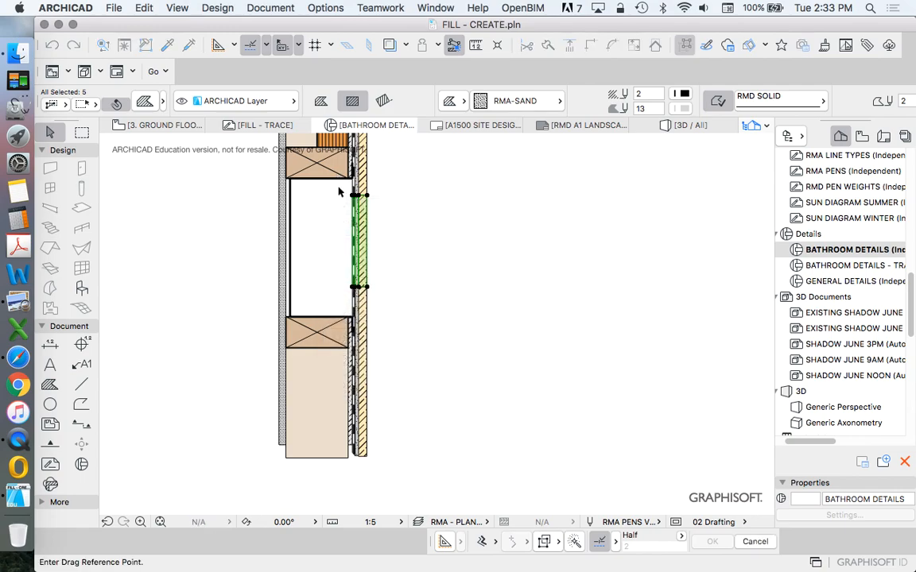
{"action": "scroll", "coordinate": [362, 236], "scroll_direction": "up", "scroll_amount": 5}
{"action": "left_click", "coordinate": [380, 251]}
{"action": "scroll", "coordinate": [360, 247], "scroll_direction": "down", "scroll_amount": 4}
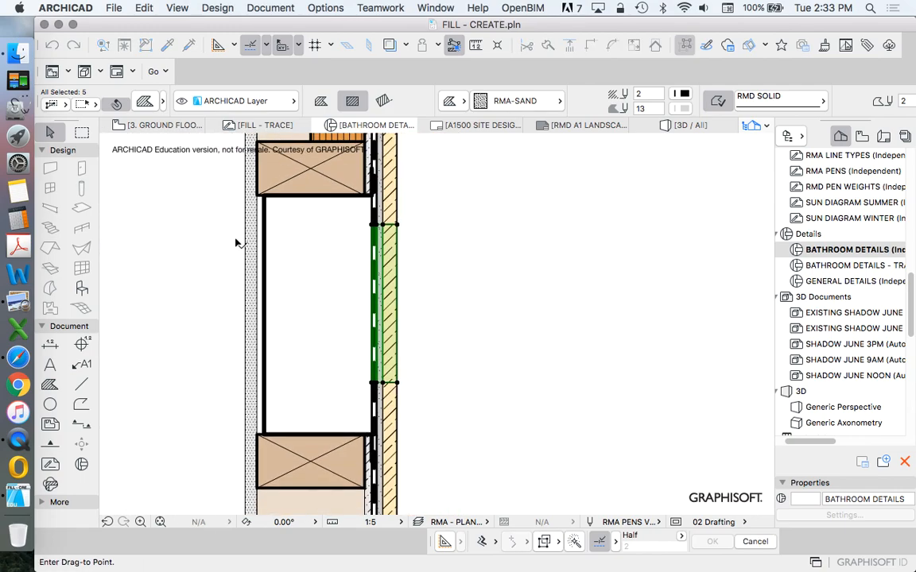
{"action": "scroll", "coordinate": [268, 253], "scroll_direction": "up", "scroll_amount": 5}
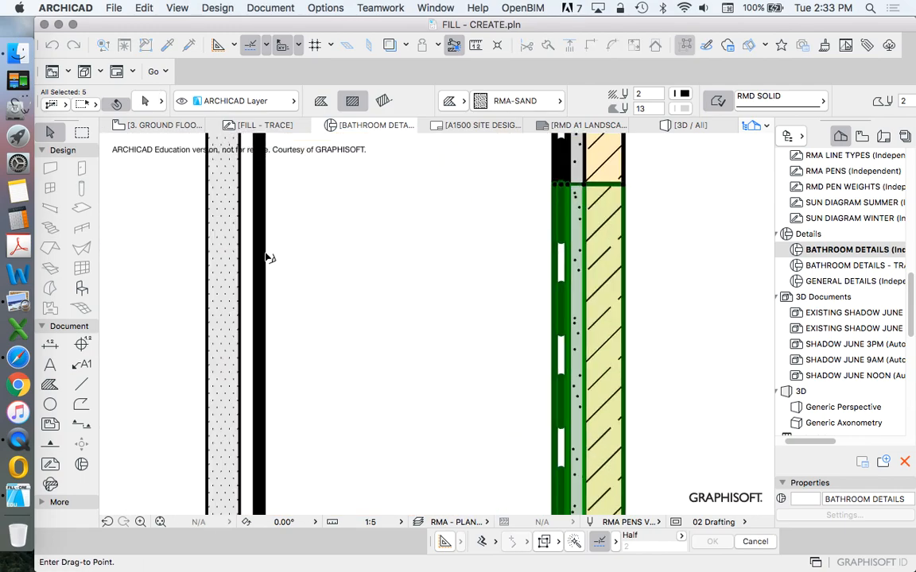
{"action": "left_click", "coordinate": [265, 254]}
{"action": "right_click", "coordinate": [154, 233]}
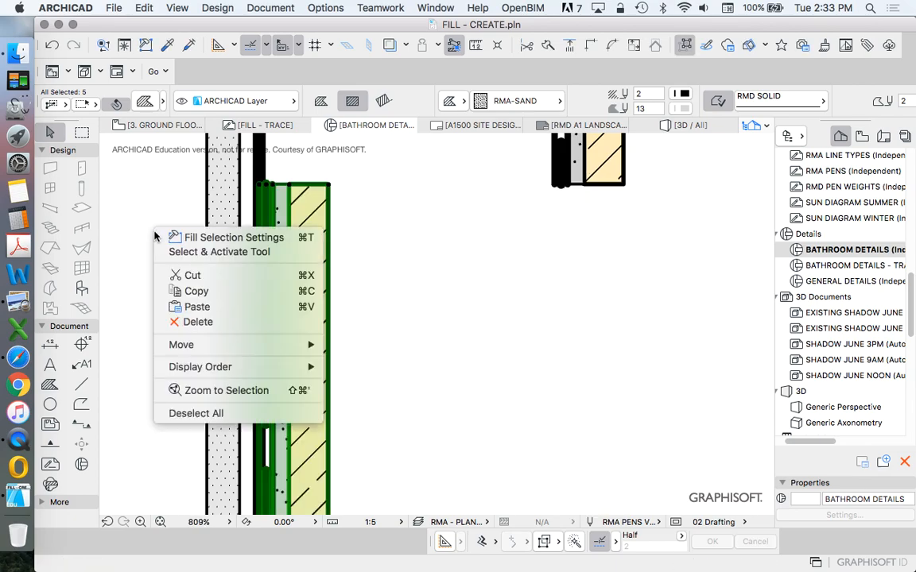
{"action": "left_click", "coordinate": [387, 294]}
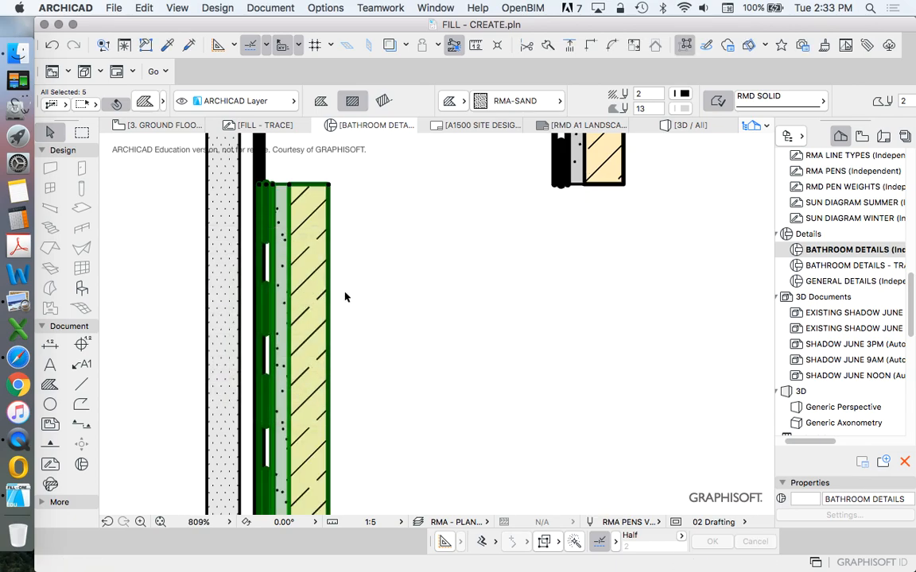
{"action": "left_click", "coordinate": [281, 189], "text": "shift"}
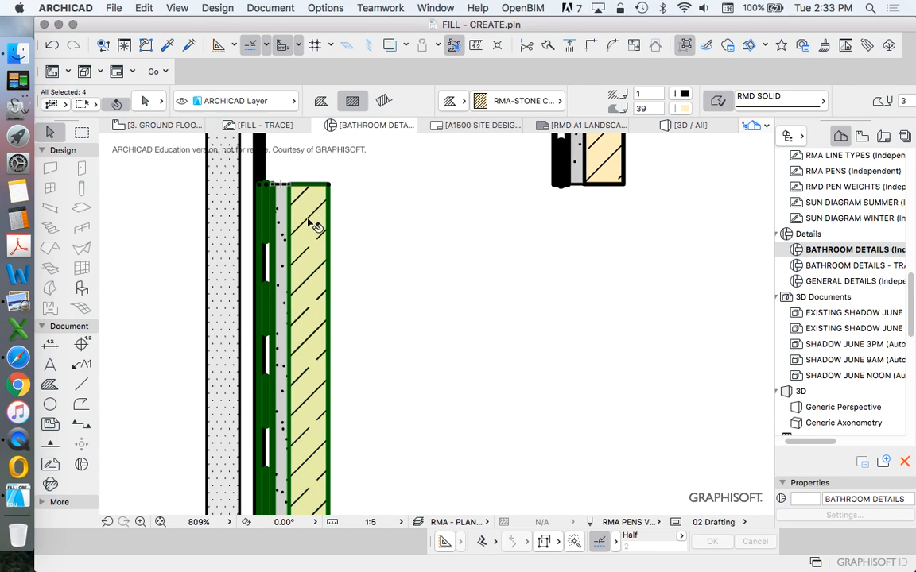
{"action": "scroll", "coordinate": [338, 240], "scroll_direction": "down", "scroll_amount": 5}
{"action": "scroll", "coordinate": [338, 240], "scroll_direction": "up", "scroll_amount": 4}
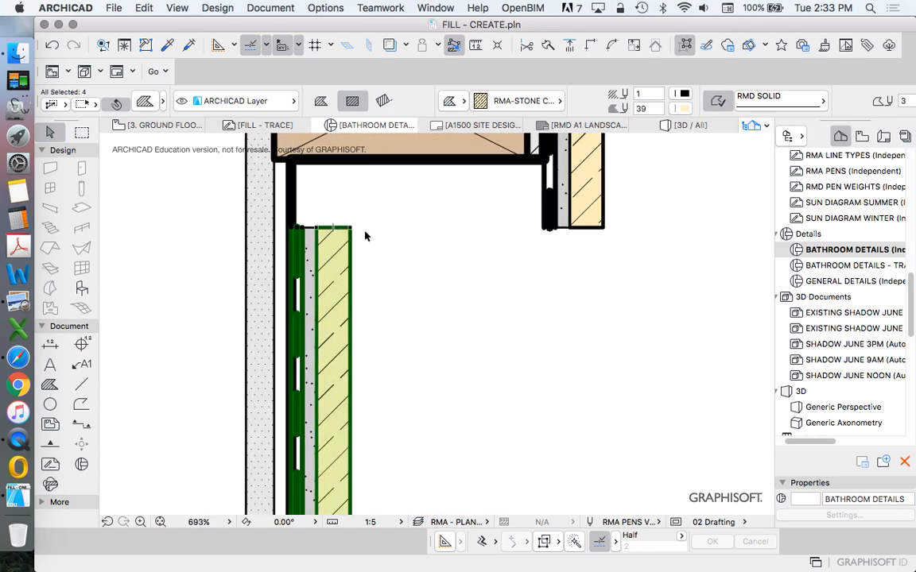
{"action": "left_click", "coordinate": [370, 282]}
{"action": "scroll", "coordinate": [386, 290], "scroll_direction": "down", "scroll_amount": 5}
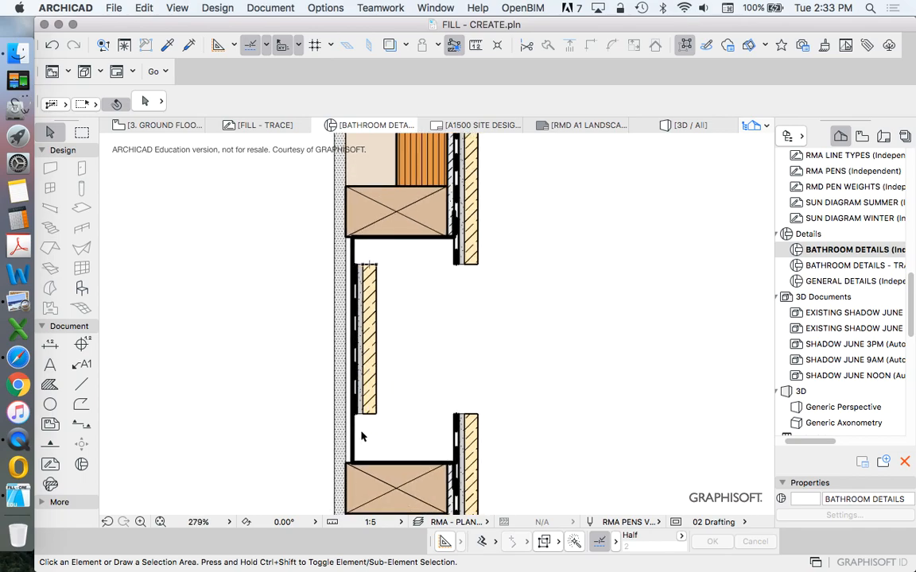
{"action": "left_click", "coordinate": [357, 438]}
{"action": "left_click", "coordinate": [381, 292]}
{"action": "scroll", "coordinate": [357, 255], "scroll_direction": "up", "scroll_amount": 5}
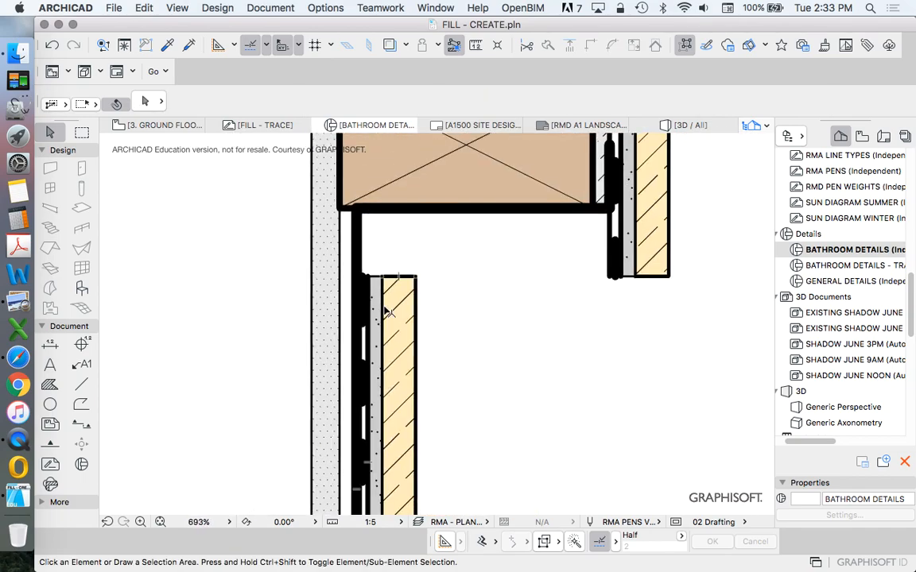
{"action": "scroll", "coordinate": [413, 255], "scroll_direction": "down", "scroll_amount": 5}
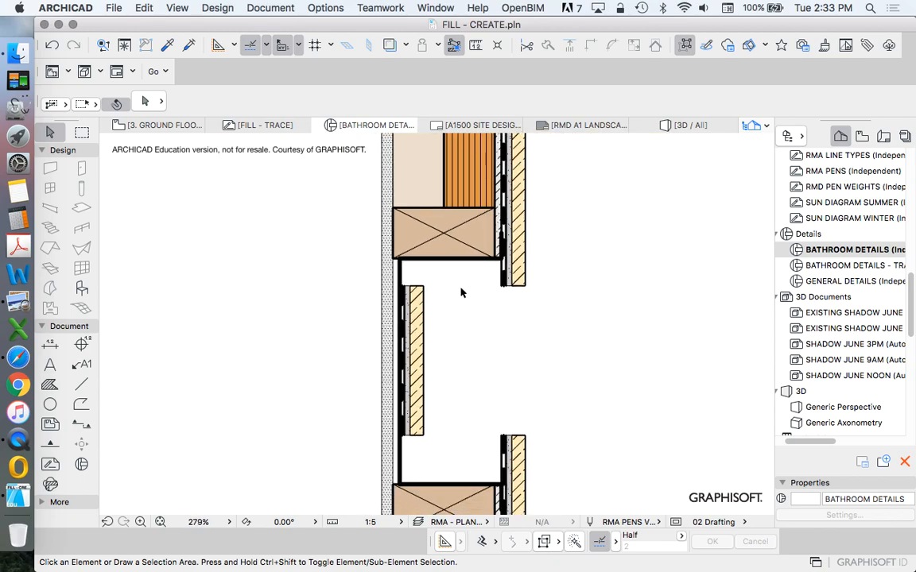
{"action": "scroll", "coordinate": [409, 397], "scroll_direction": "up", "scroll_amount": 4}
{"action": "left_click_drag", "start_coordinate": [461, 355], "coordinate": [386, 352]}
{"action": "key", "text": "Escape"}
Stretch the lower ends of the membrane, sand and stone pieces at the back of the recess down to the lower stud
{"action": "left_click", "coordinate": [81, 132]}
{"action": "left_click", "coordinate": [449, 380]}
{"action": "left_click", "coordinate": [384, 366]}
{"action": "left_click", "coordinate": [144, 8]}
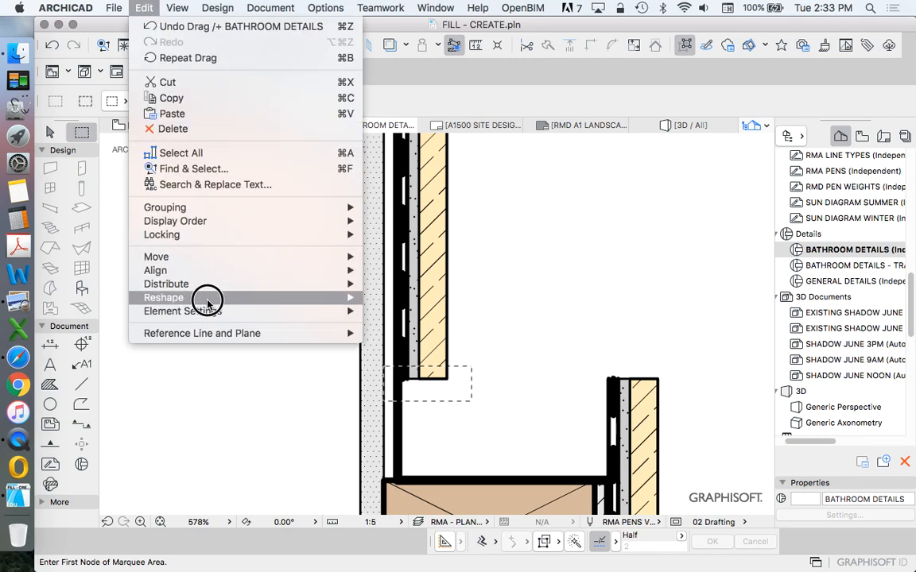
{"action": "mouse_move", "coordinate": [207, 299]}
{"action": "left_click", "coordinate": [389, 298]}
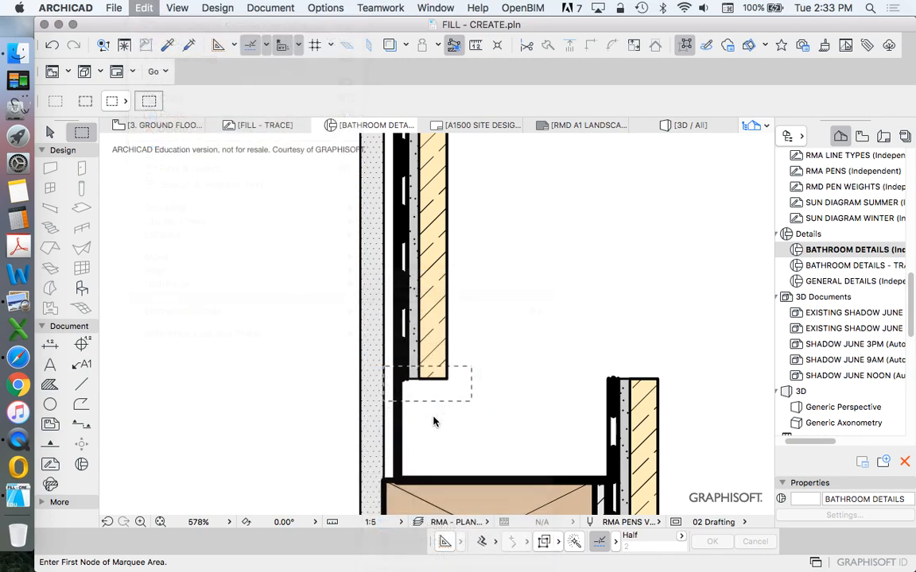
{"action": "left_click", "coordinate": [440, 380]}
{"action": "left_click", "coordinate": [443, 461]}
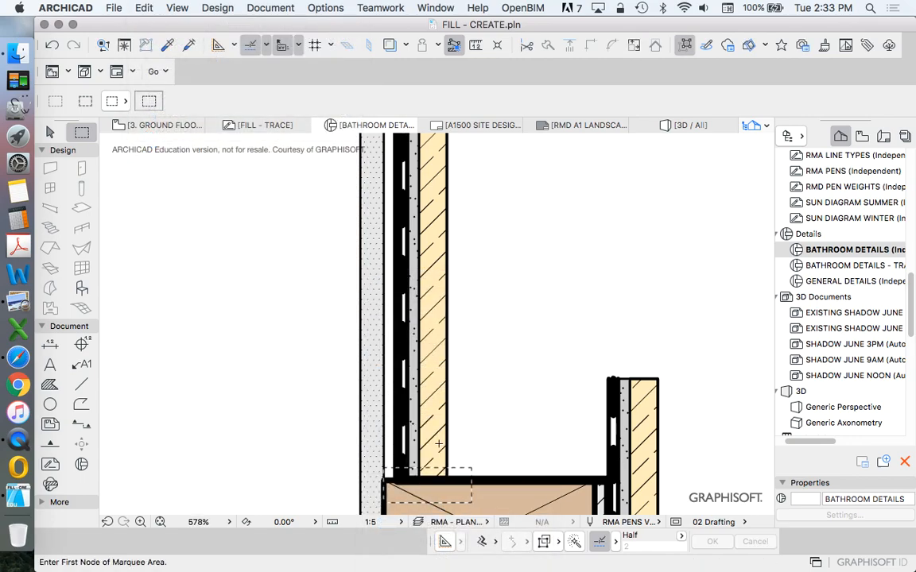
{"action": "scroll", "coordinate": [437, 445], "scroll_direction": "down", "scroll_amount": 3}
{"action": "scroll", "coordinate": [428, 412], "scroll_direction": "up", "scroll_amount": 5}
Stretch the upper ends of the back membrane, sand and stone pieces up to the underside of the upper stud
{"action": "left_click", "coordinate": [463, 396]}
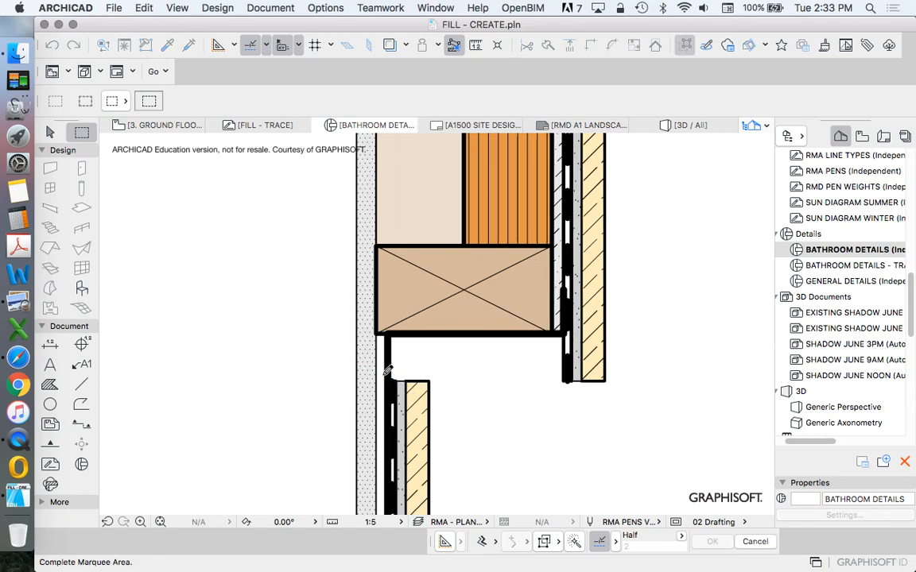
{"action": "scroll", "coordinate": [383, 373], "scroll_direction": "up", "scroll_amount": 3}
{"action": "left_click", "coordinate": [380, 369]}
{"action": "left_click", "coordinate": [147, 7]}
{"action": "mouse_move", "coordinate": [225, 300]}
{"action": "left_click", "coordinate": [394, 298]}
{"action": "left_click", "coordinate": [442, 361]}
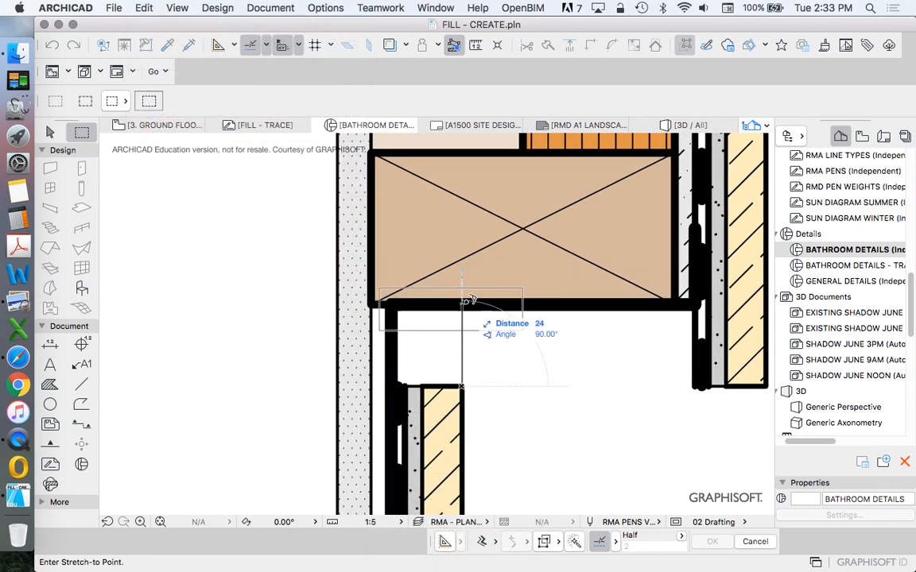
{"action": "left_click", "coordinate": [441, 286]}
{"action": "scroll", "coordinate": [405, 268], "scroll_direction": "down", "scroll_amount": 5}
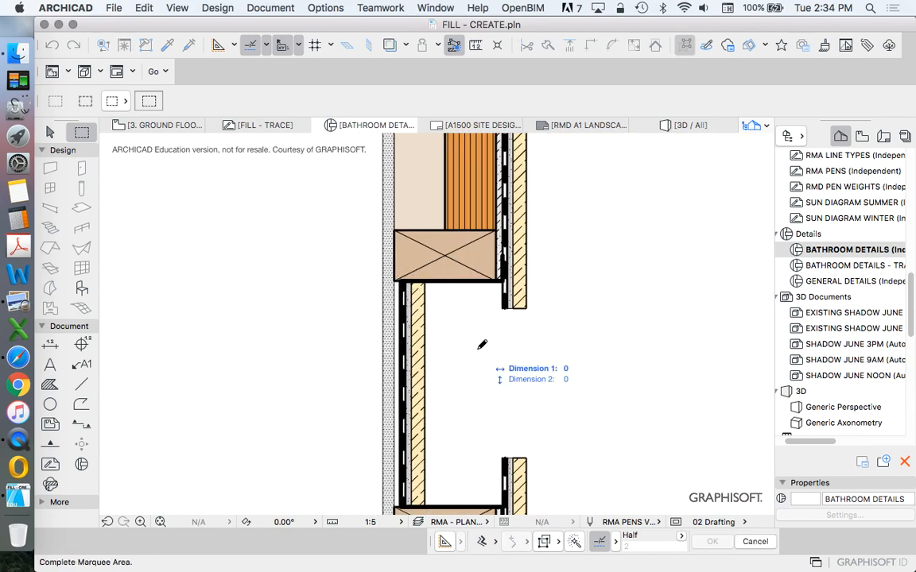
Turn off the true line weight display in the detail view
{"action": "key", "text": "Escape"}
{"action": "scroll", "coordinate": [440, 284], "scroll_direction": "up", "scroll_amount": 5}
{"action": "left_click", "coordinate": [405, 315]}
{"action": "scroll", "coordinate": [345, 303], "scroll_direction": "up", "scroll_amount": 3}
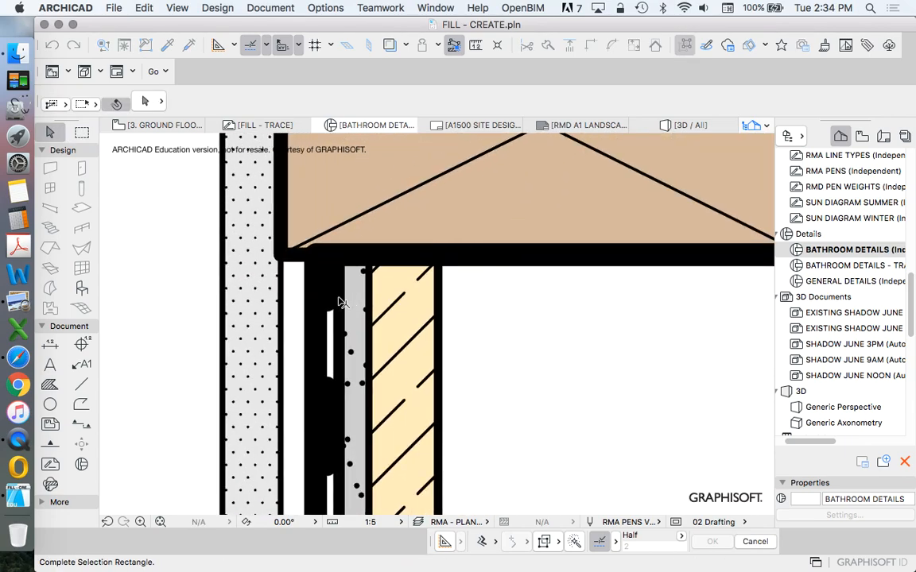
{"action": "key", "text": "Escape"}
{"action": "right_click", "coordinate": [146, 259]}
{"action": "left_click", "coordinate": [207, 301]}
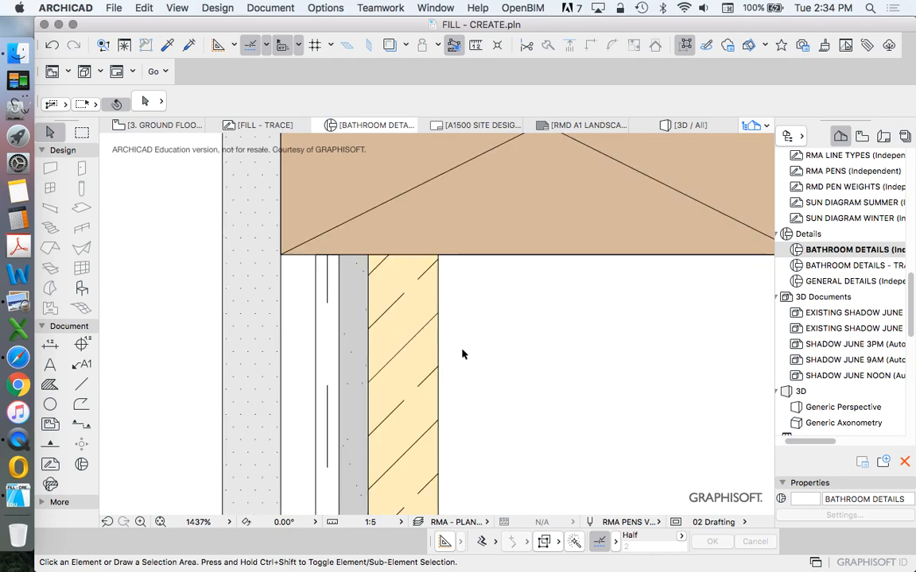
Select the back membrane, sand and stone layers without the polyline and move them horizontally by 1, away from the polyline
{"action": "left_click", "coordinate": [419, 265]}
{"action": "left_click", "coordinate": [307, 318]}
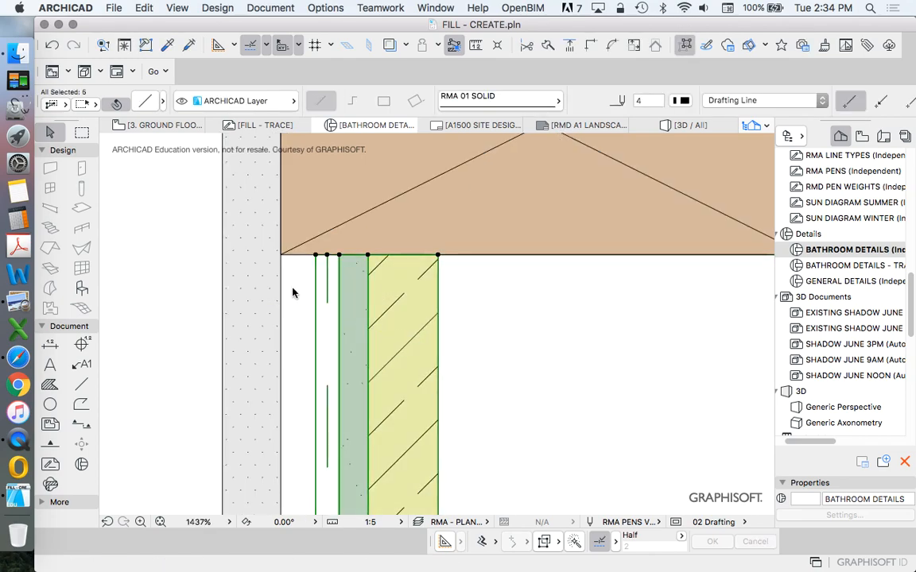
{"action": "right_click", "coordinate": [300, 283]}
{"action": "left_click", "coordinate": [373, 398]}
{"action": "left_click", "coordinate": [510, 399]}
{"action": "left_click", "coordinate": [362, 310]}
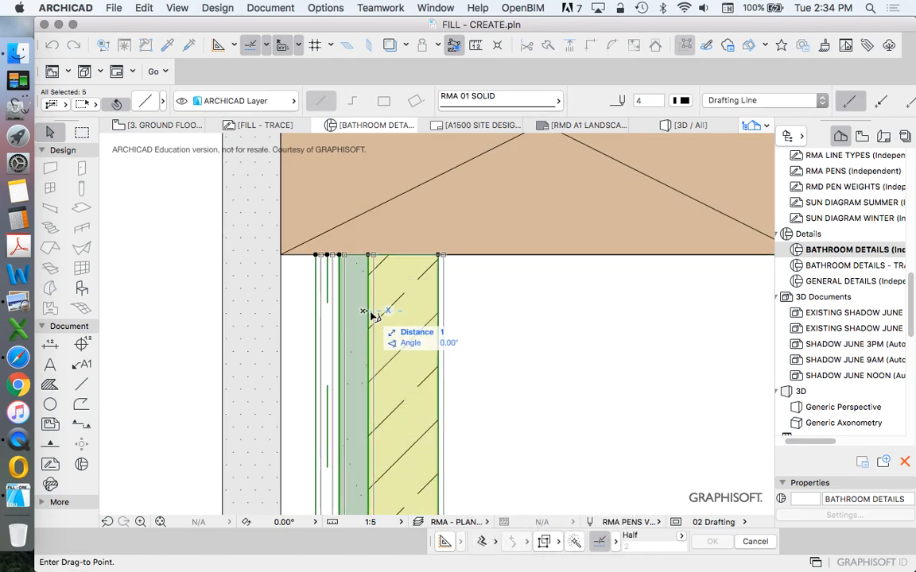
{"action": "type", "text": "1"}
{"action": "key", "text": "Return"}
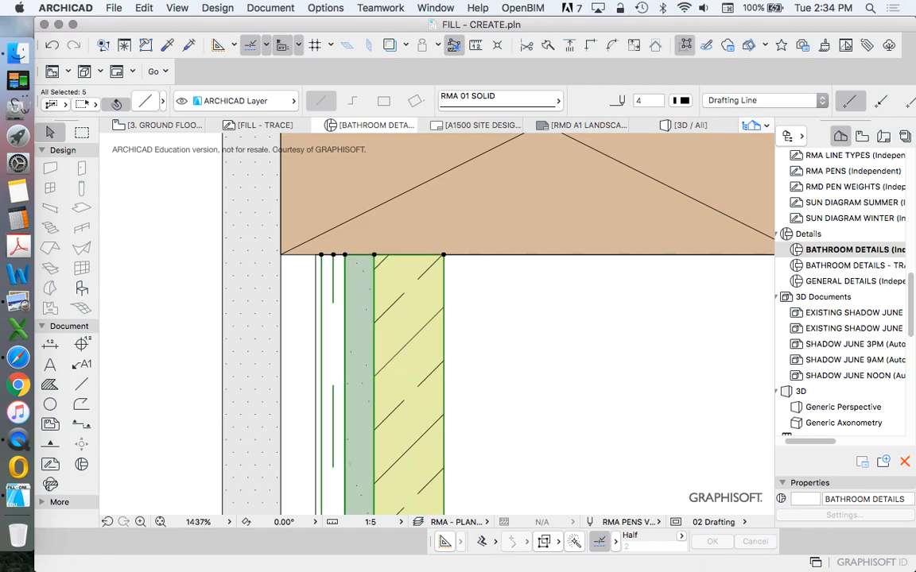
Mirror a copy of the selected layers about a 45° axis starting at the polyline's corner under the upper stud
{"action": "scroll", "coordinate": [348, 254], "scroll_direction": "down", "scroll_amount": 5}
{"action": "right_click", "coordinate": [449, 284]}
{"action": "left_click", "coordinate": [536, 400]}
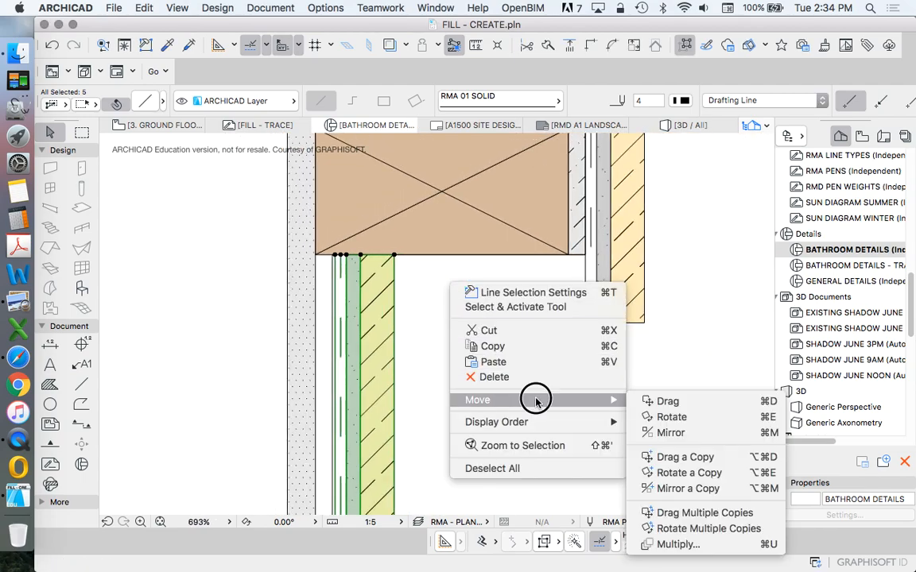
{"action": "left_click", "coordinate": [683, 488]}
{"action": "scroll", "coordinate": [351, 273], "scroll_direction": "up", "scroll_amount": 3}
{"action": "scroll", "coordinate": [351, 273], "scroll_direction": "up", "scroll_amount": 2}
{"action": "left_click", "coordinate": [324, 250]}
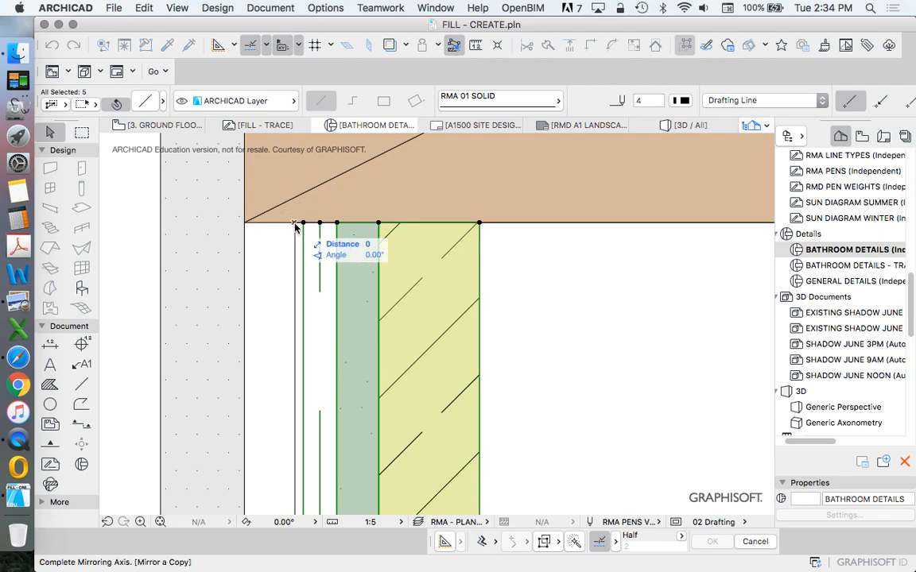
{"action": "scroll", "coordinate": [337, 262], "scroll_direction": "down", "scroll_amount": 4}
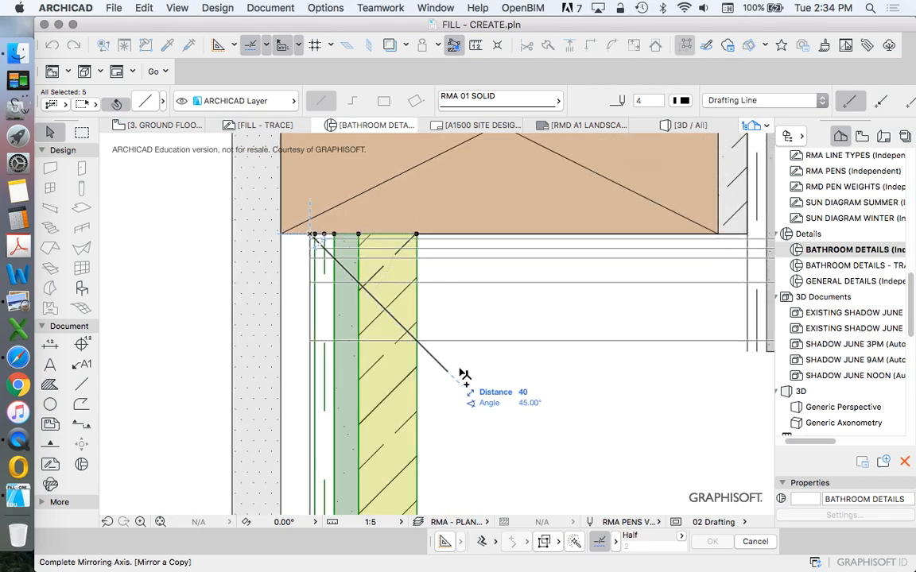
{"action": "left_click", "coordinate": [518, 371]}
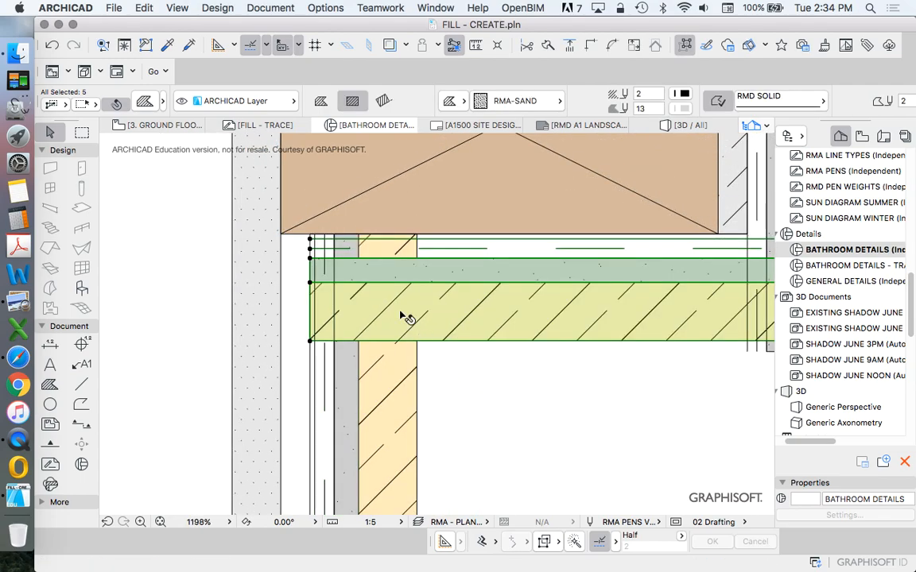
Trim the horizontal stone fill back to the sand layer's face and lower the vertical stone fill's top edge to its underside
{"action": "left_click", "coordinate": [551, 46]}
{"action": "key", "text": "Escape"}
{"action": "left_click", "coordinate": [410, 312]}
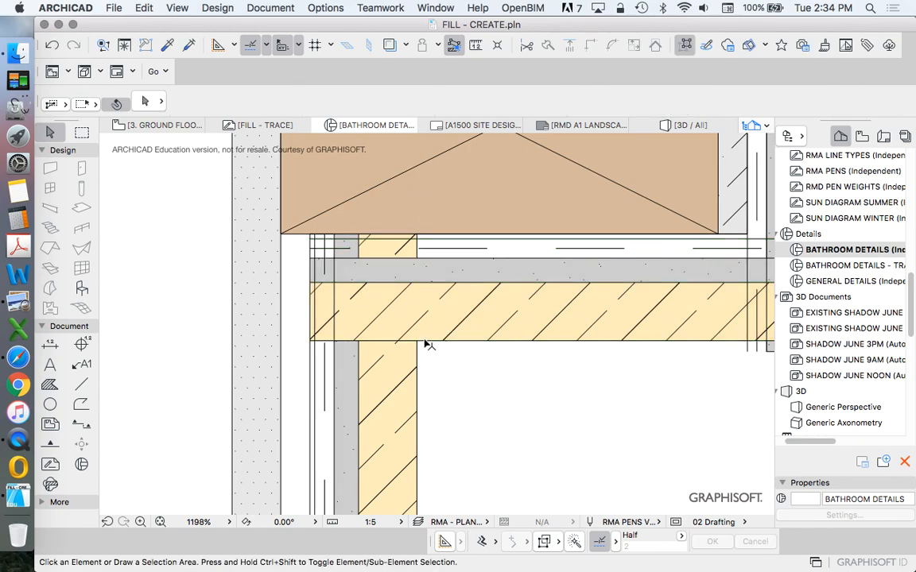
{"action": "left_click", "coordinate": [312, 300]}
{"action": "left_click", "coordinate": [359, 284]}
{"action": "left_click", "coordinate": [413, 352]}
{"action": "left_click", "coordinate": [402, 234]}
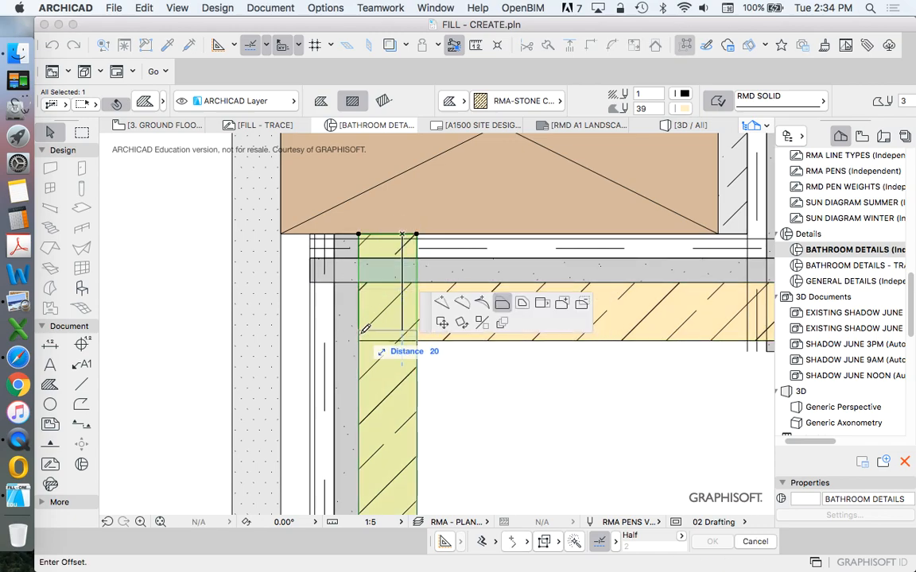
{"action": "left_click", "coordinate": [359, 342]}
{"action": "key", "text": "Escape"}
Lower the vertical sand fill's top to the horizontal sand's underside and shorten the horizontal sand fill to the stone's end
{"action": "left_click", "coordinate": [354, 235]}
{"action": "left_click", "coordinate": [360, 283]}
{"action": "left_click", "coordinate": [324, 281]}
{"action": "left_click", "coordinate": [324, 284]}
{"action": "left_click", "coordinate": [311, 270]}
{"action": "left_click", "coordinate": [311, 259]}
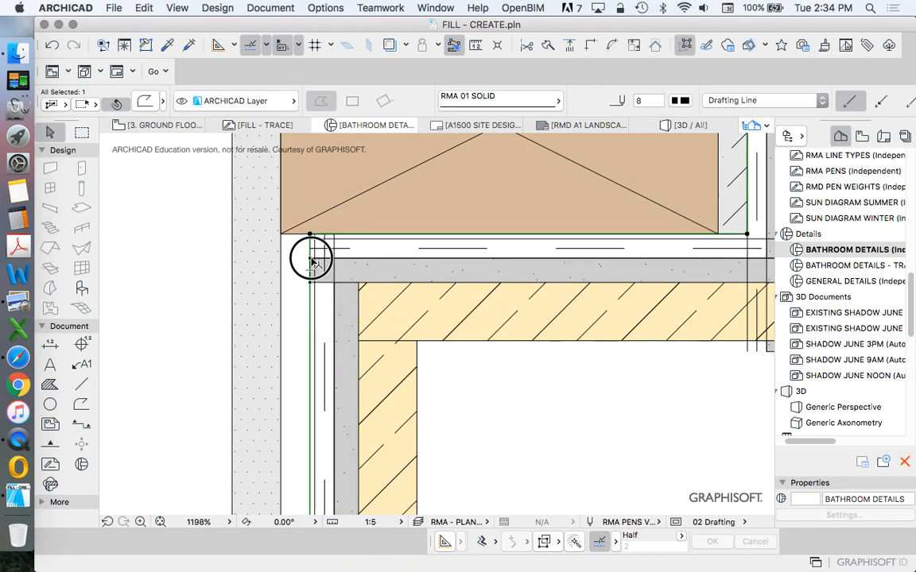
{"action": "scroll", "coordinate": [349, 269], "scroll_direction": "up", "scroll_amount": 5}
{"action": "left_click", "coordinate": [374, 269]}
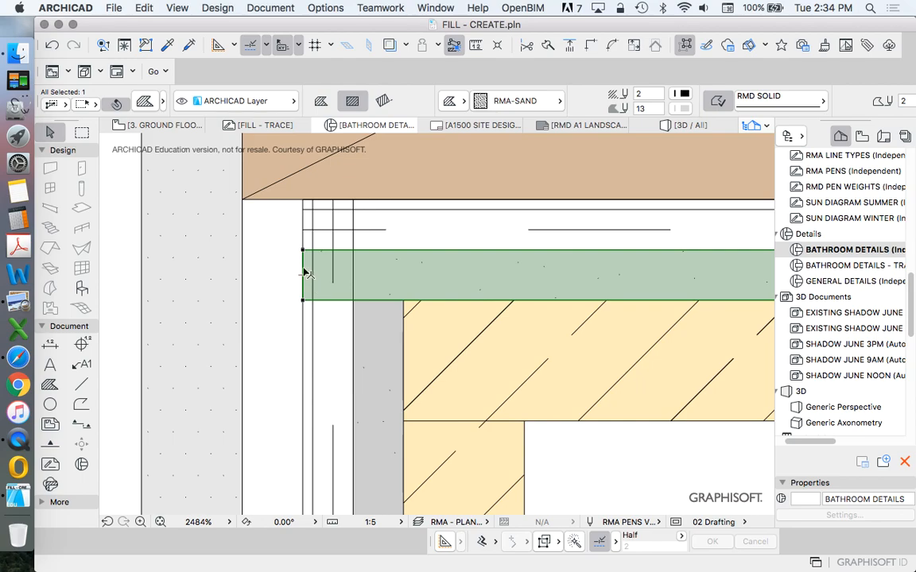
{"action": "left_click", "coordinate": [405, 299]}
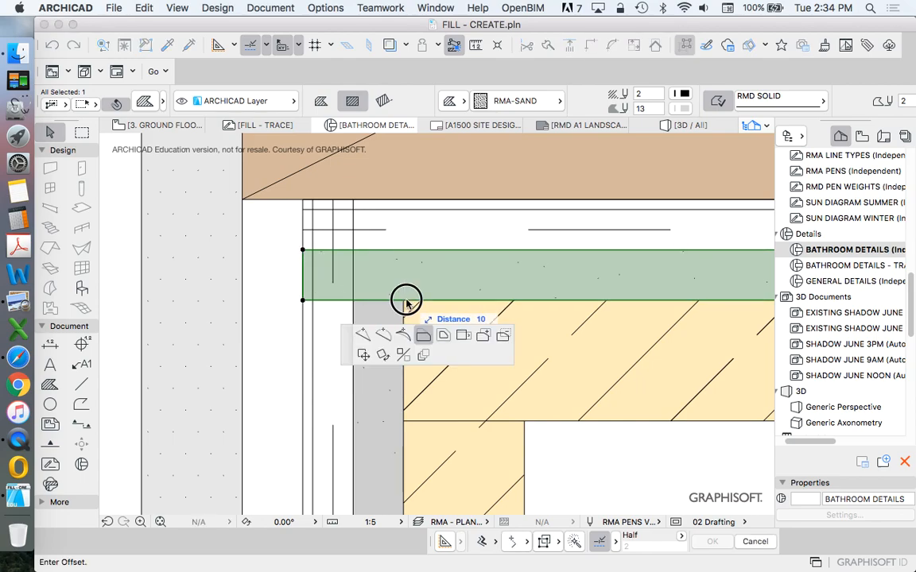
Try lowering the vertical sand fill's top edge to the horizontal stone's underside, and return it to the stone's upper edge
{"action": "left_click", "coordinate": [387, 302]}
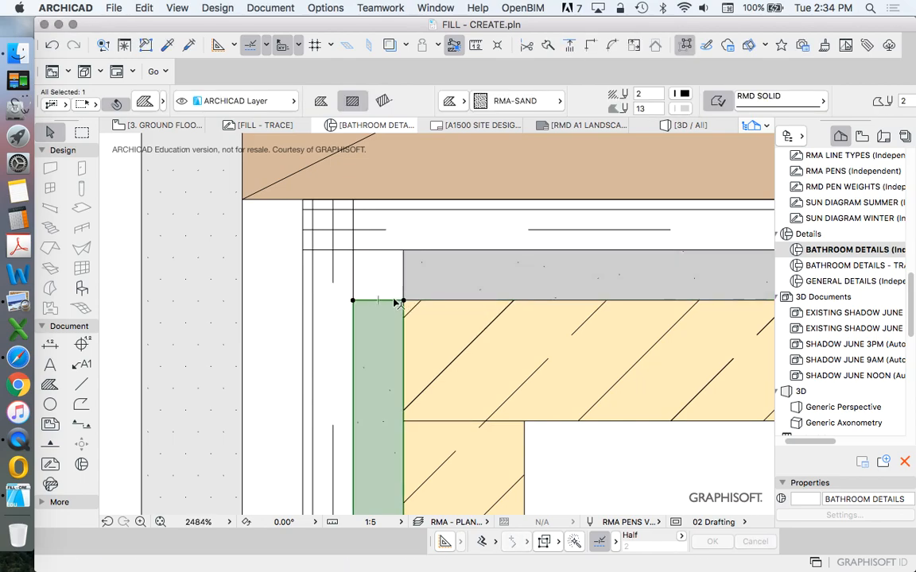
{"action": "left_click", "coordinate": [387, 302]}
{"action": "left_click", "coordinate": [404, 421]}
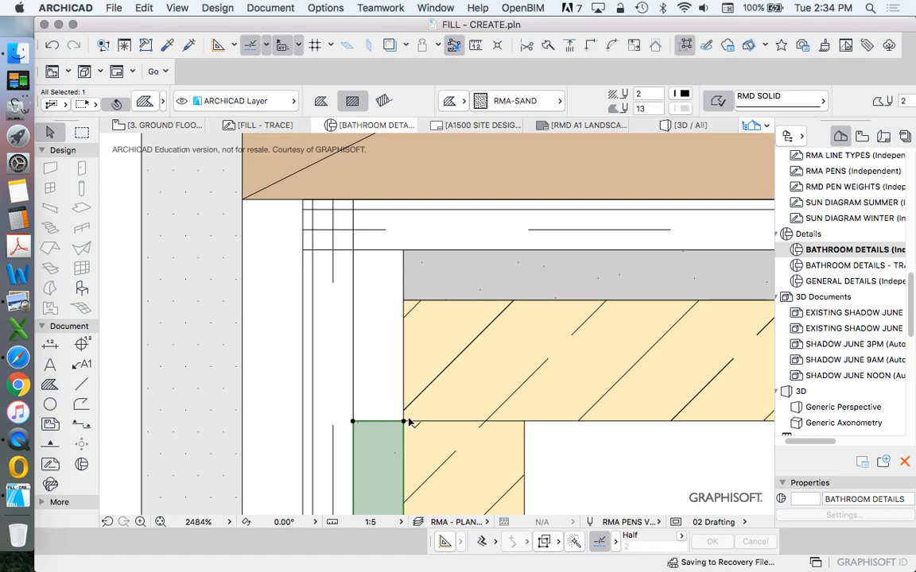
{"action": "left_click", "coordinate": [382, 422]}
{"action": "left_click", "coordinate": [404, 300]}
Extend the horizontal sand fill's end over the vertical sand fill to the membrane's inner line, and deselect it
{"action": "left_click", "coordinate": [403, 281]}
{"action": "left_click", "coordinate": [404, 275]}
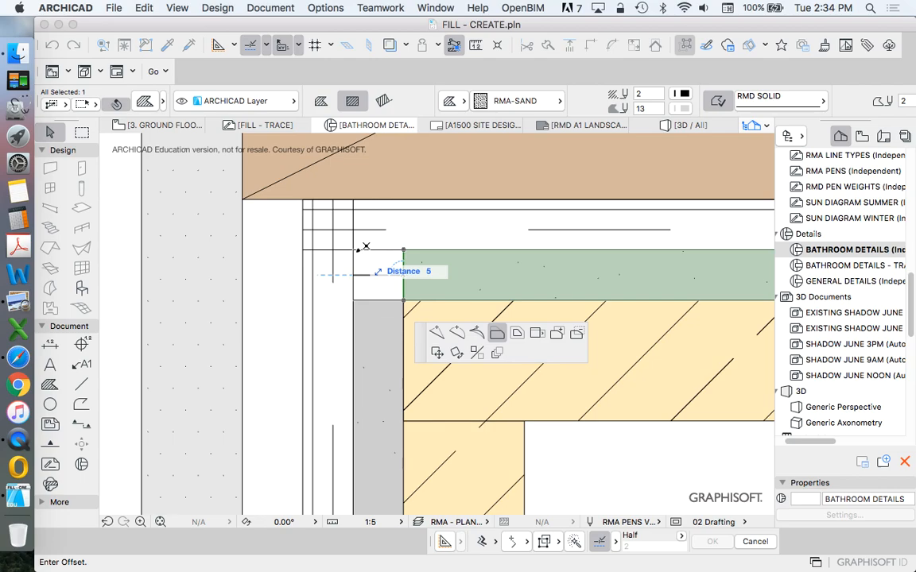
{"action": "left_click", "coordinate": [354, 270]}
{"action": "scroll", "coordinate": [417, 256], "scroll_direction": "up", "scroll_amount": 5}
{"action": "key", "text": "Escape"}
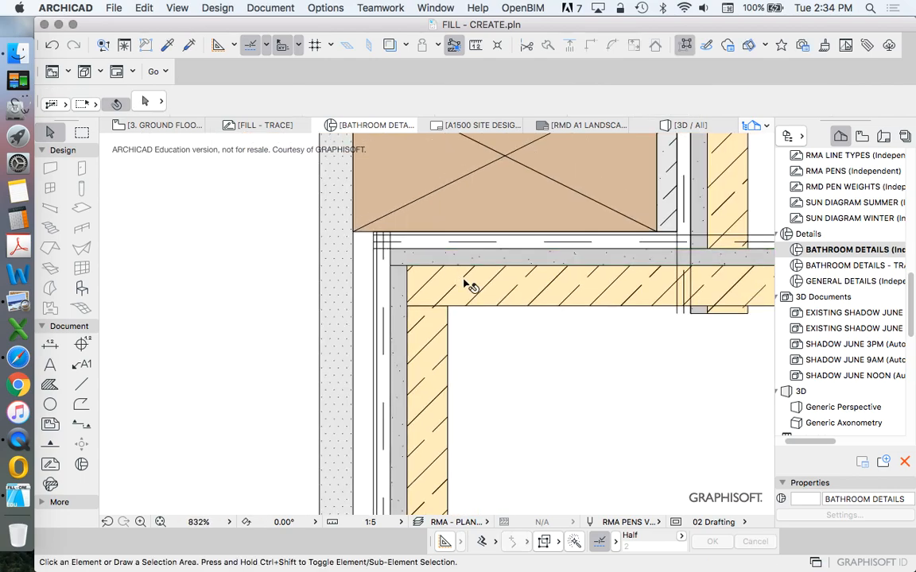
Intersect the vertical and horizontal outer membrane lines so they meet at the recess's upper back corner
{"action": "scroll", "coordinate": [402, 259], "scroll_direction": "up", "scroll_amount": 6}
{"action": "left_click", "coordinate": [315, 188]}
{"action": "left_click", "coordinate": [321, 178], "text": "shift"}
{"action": "left_click", "coordinate": [591, 45]}
{"action": "key", "text": "Escape"}
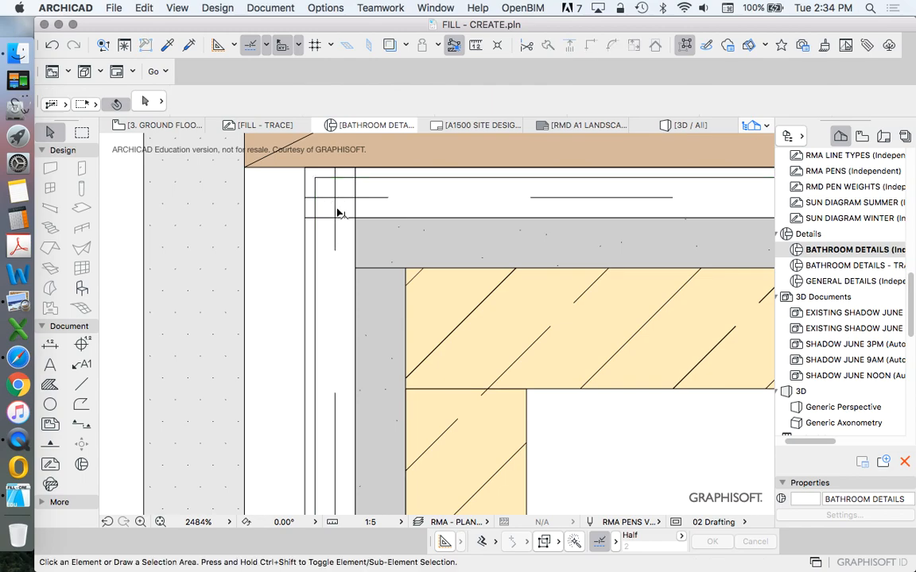
Intersect the membrane's dashed centre lines and its inner lines at the upper back corner, and deselect them
{"action": "left_click", "coordinate": [336, 213]}
{"action": "left_click", "coordinate": [591, 40]}
{"action": "left_click", "coordinate": [347, 216]}
{"action": "left_click", "coordinate": [356, 210], "text": "shift"}
{"action": "left_click", "coordinate": [592, 50]}
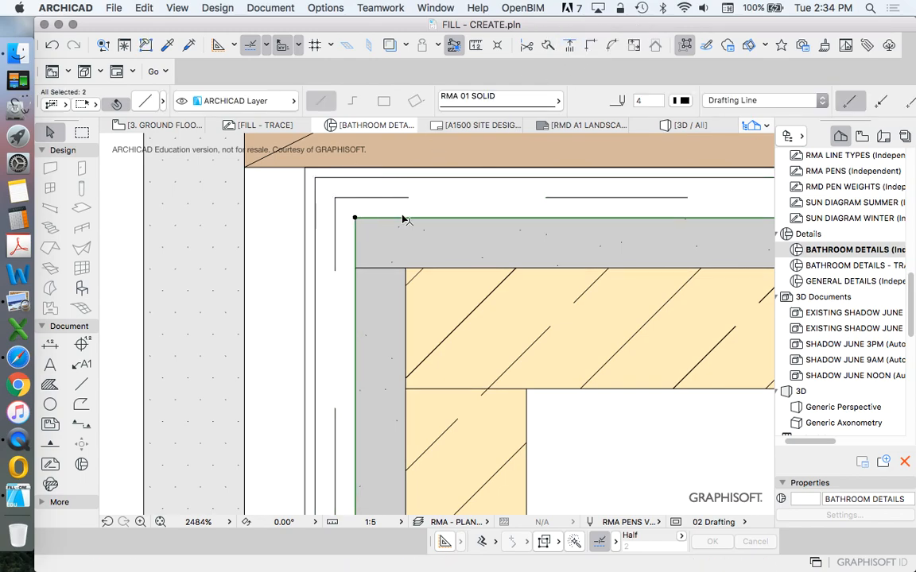
{"action": "key", "text": "Escape"}
Examine how the mirrored layers under the upper stud cross the wall layers and extend past the opening
{"action": "scroll", "coordinate": [302, 231], "scroll_direction": "down", "scroll_amount": 10}
{"action": "scroll", "coordinate": [460, 234], "scroll_direction": "down", "scroll_amount": 4}
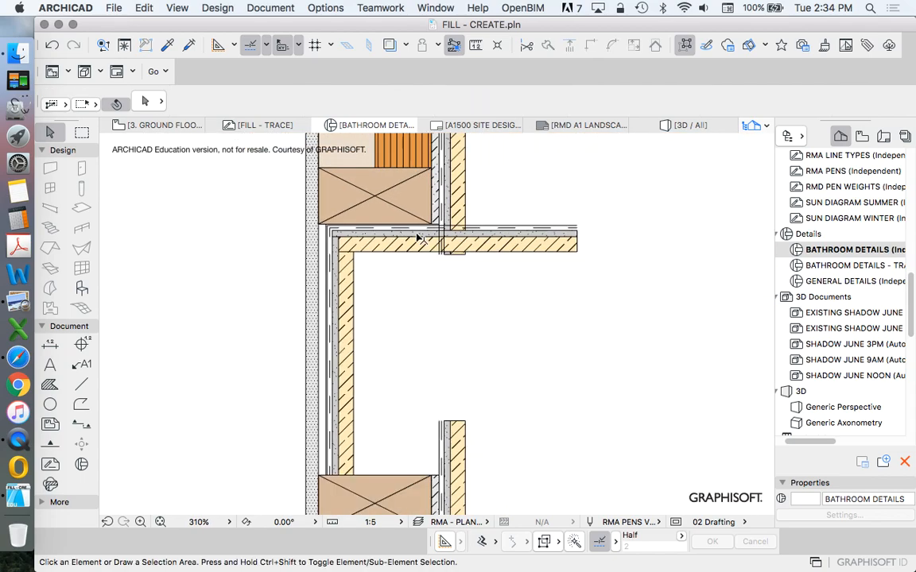
{"action": "scroll", "coordinate": [399, 230], "scroll_direction": "up", "scroll_amount": 4}
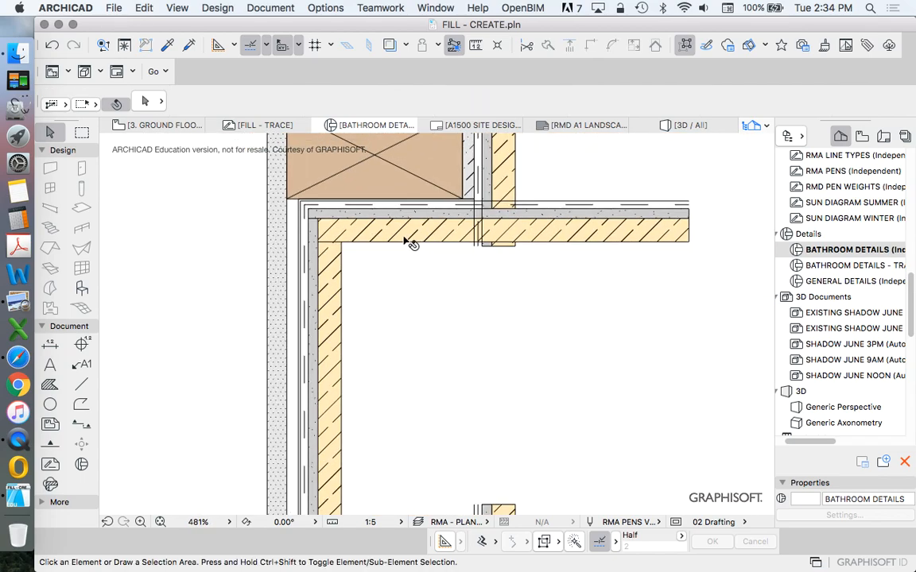
{"action": "left_click", "coordinate": [408, 241]}
{"action": "scroll", "coordinate": [363, 236], "scroll_direction": "down", "scroll_amount": 3}
{"action": "scroll", "coordinate": [374, 237], "scroll_direction": "down", "scroll_amount": 1}
{"action": "scroll", "coordinate": [373, 236], "scroll_direction": "up", "scroll_amount": 4}
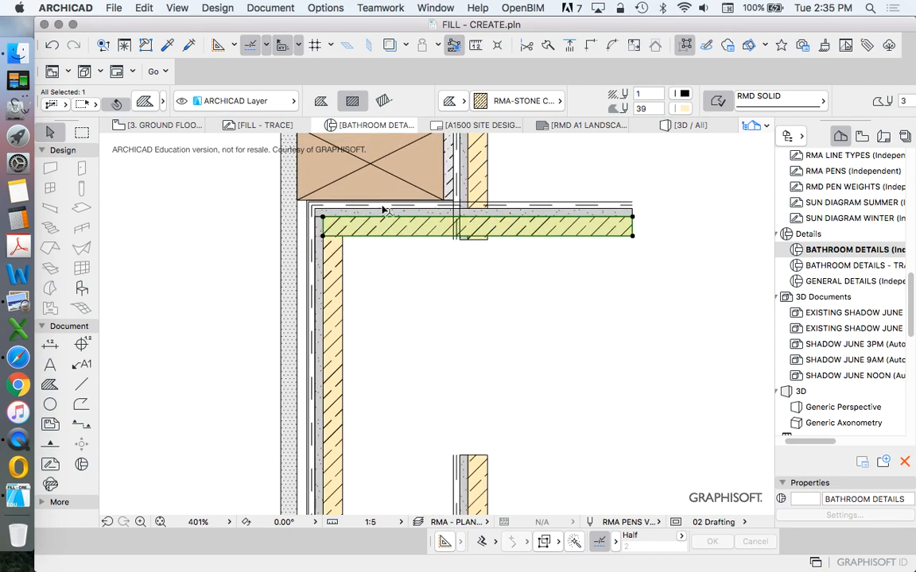
{"action": "scroll", "coordinate": [498, 206], "scroll_direction": "up", "scroll_amount": 4}
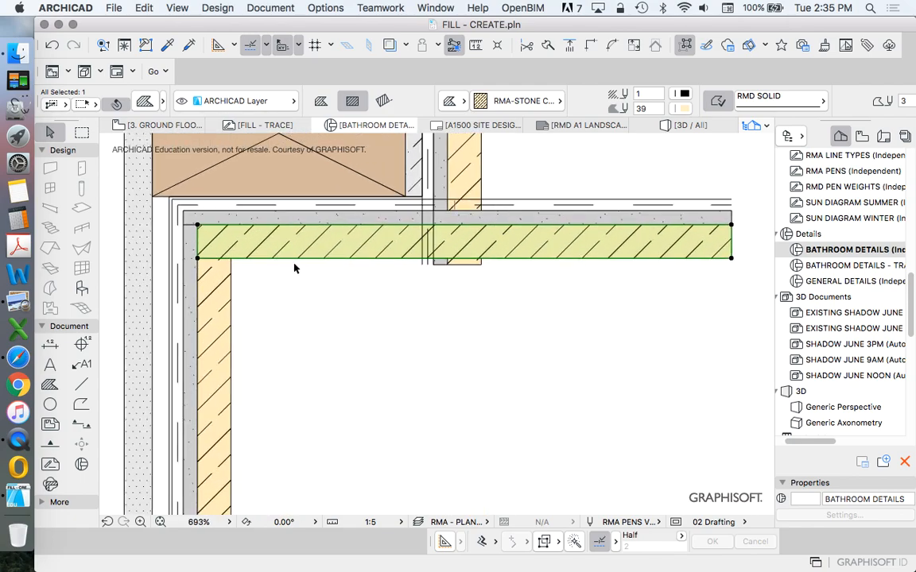
{"action": "scroll", "coordinate": [359, 245], "scroll_direction": "down", "scroll_amount": 4}
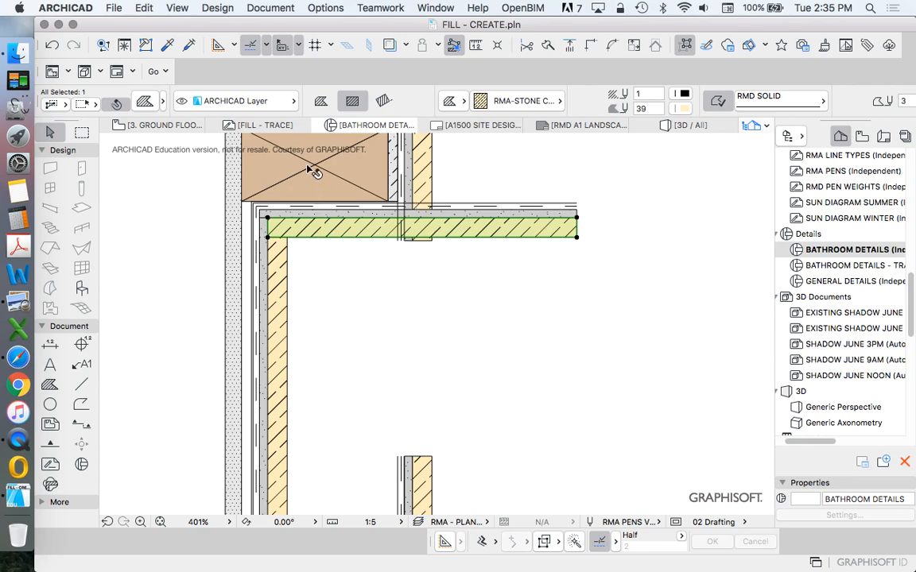
{"action": "left_click", "coordinate": [347, 254]}
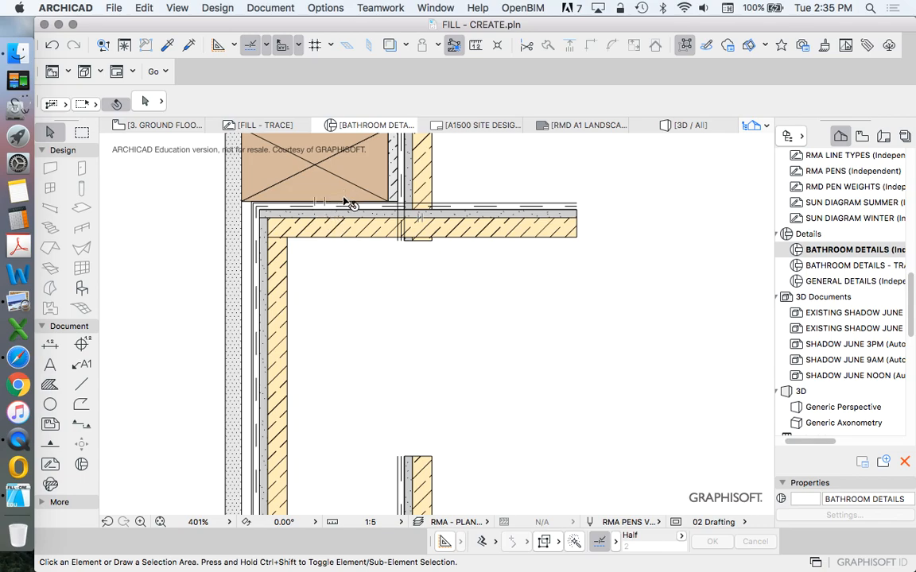
Delete the mirrored horizontal stone and sand fills under the upper stud
{"action": "left_click", "coordinate": [356, 239]}
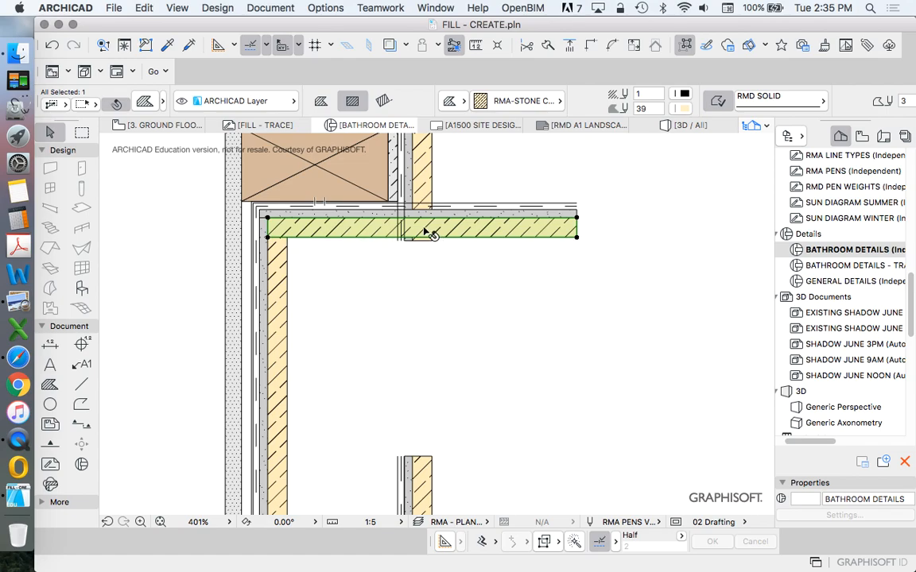
{"action": "key", "text": "Delete"}
{"action": "left_click", "coordinate": [332, 216]}
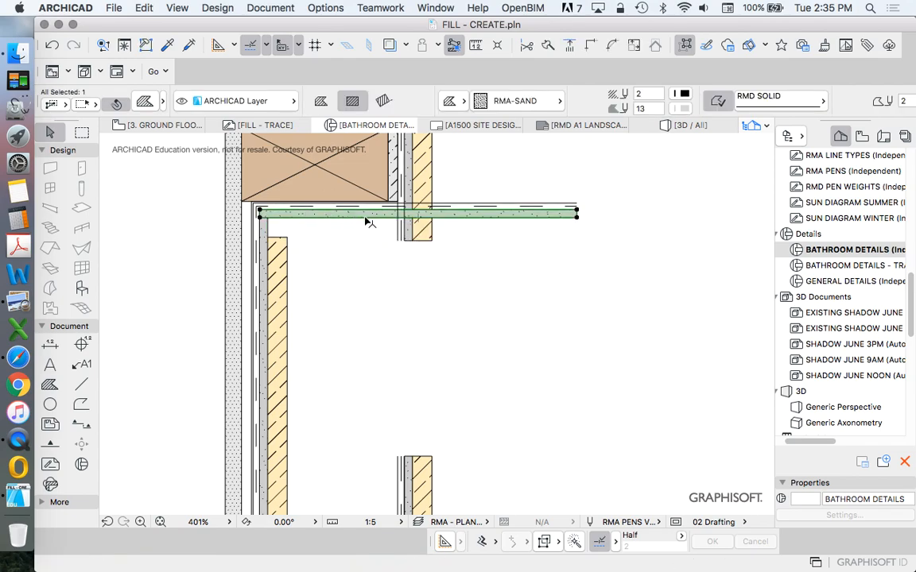
{"action": "key", "text": "Delete"}
Try to extend the recess back wall's stone fill up to the membrane under the upper stud
{"action": "left_click", "coordinate": [278, 239]}
{"action": "left_click", "coordinate": [278, 237]}
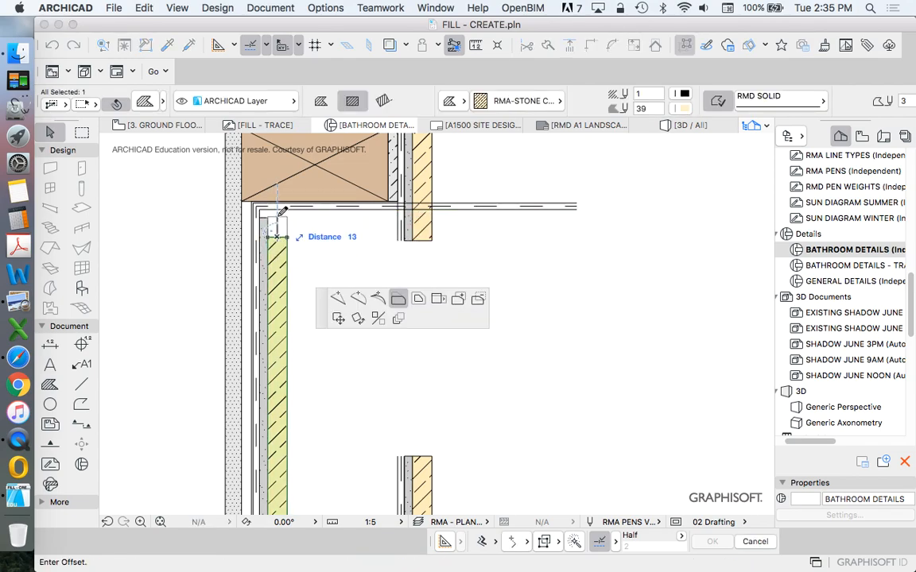
{"action": "left_click", "coordinate": [280, 210]}
{"action": "left_click", "coordinate": [355, 246]}
{"action": "scroll", "coordinate": [426, 223], "scroll_direction": "down", "scroll_amount": 5}
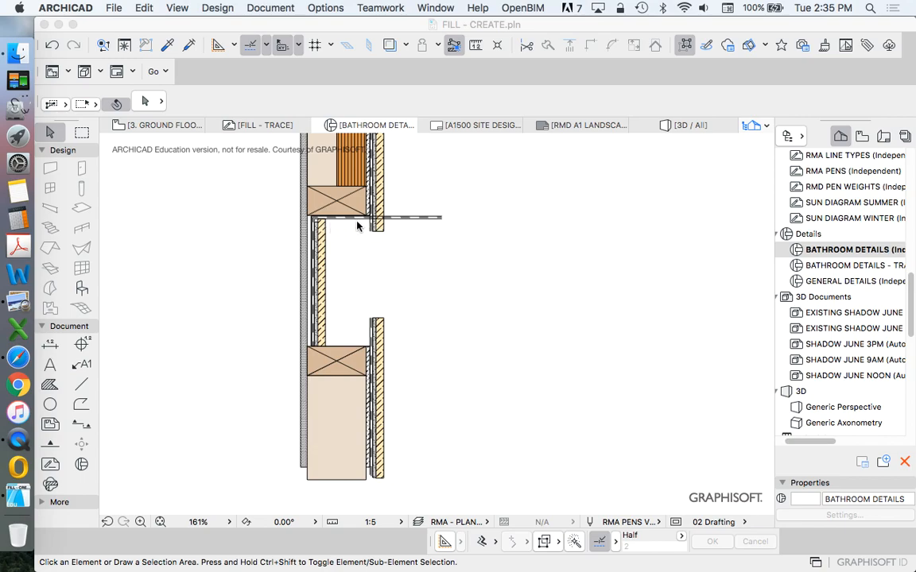
{"action": "scroll", "coordinate": [339, 229], "scroll_direction": "up", "scroll_amount": 1}
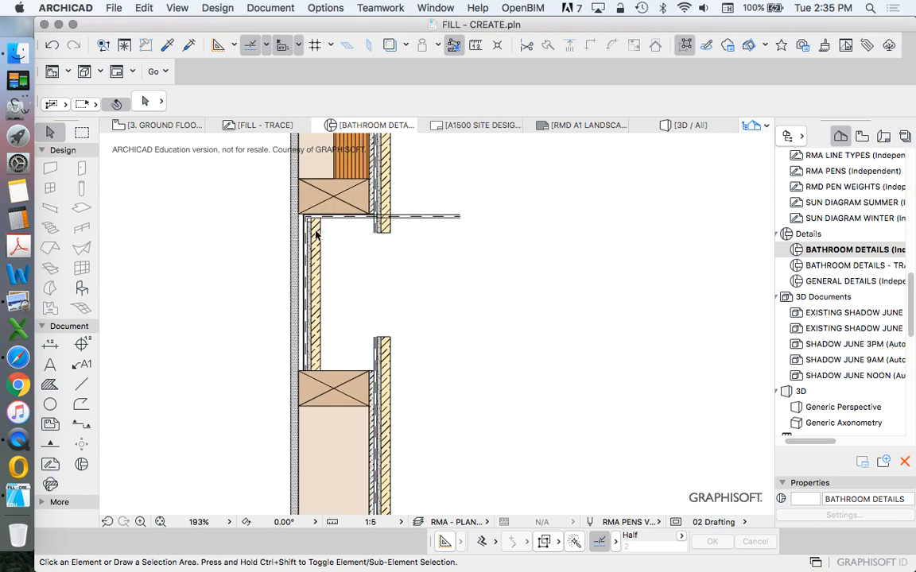
{"action": "scroll", "coordinate": [413, 216], "scroll_direction": "up", "scroll_amount": 1}
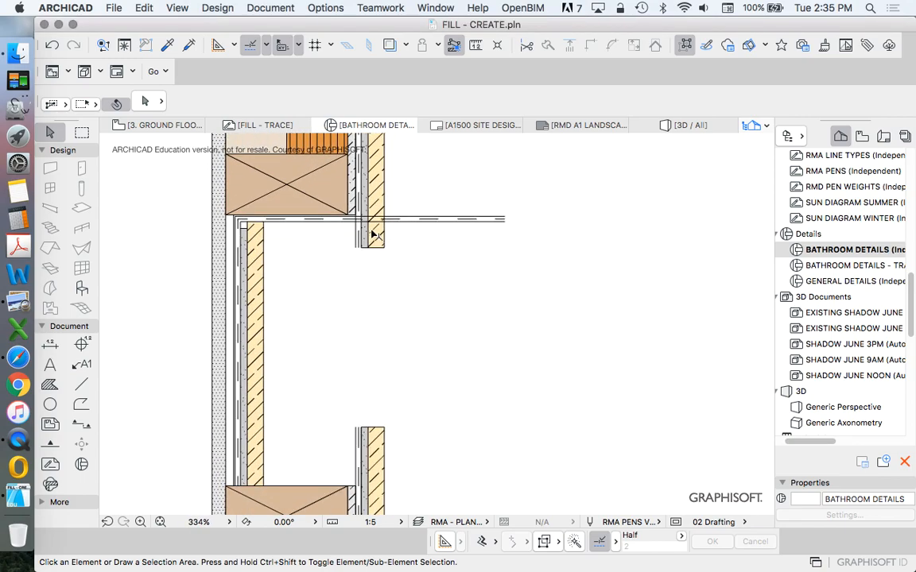
{"action": "scroll", "coordinate": [373, 231], "scroll_direction": "down", "scroll_amount": 2}
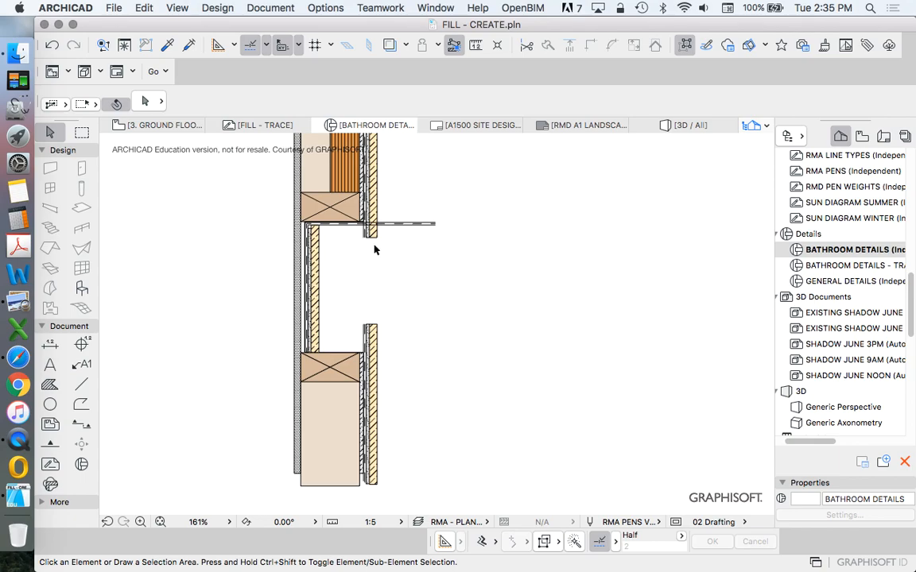
{"action": "scroll", "coordinate": [375, 249], "scroll_direction": "up", "scroll_amount": 4}
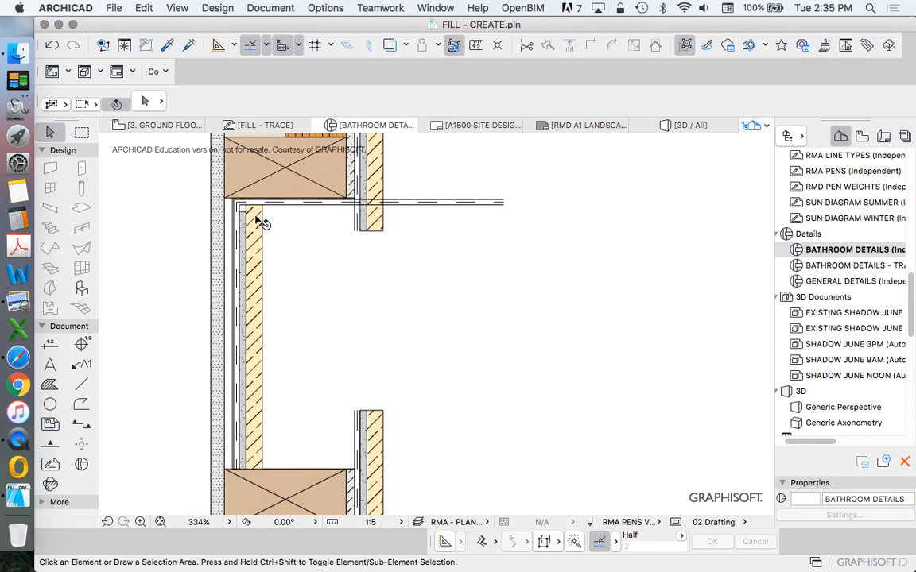
{"action": "scroll", "coordinate": [318, 209], "scroll_direction": "down", "scroll_amount": 3}
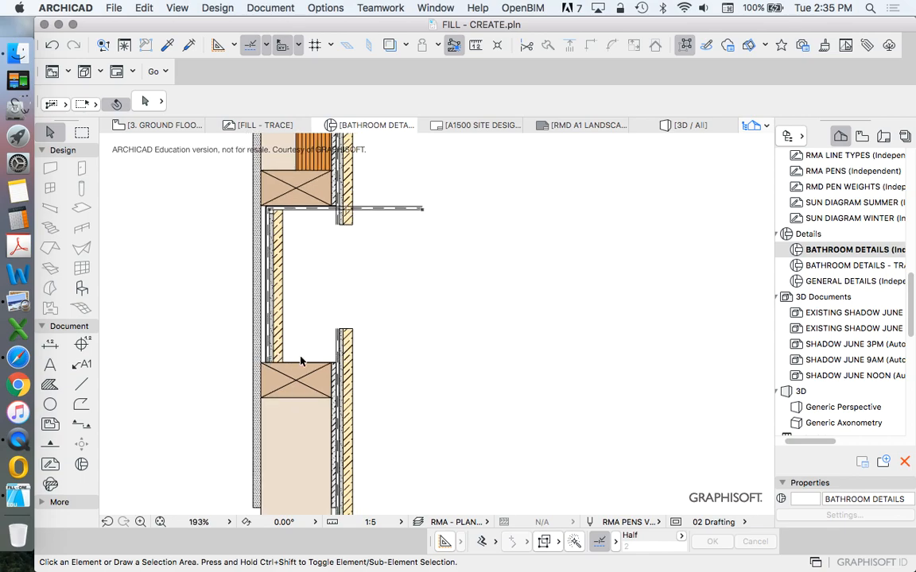
Undo the stone fill extension and the deletion of the horizontal stone and sand fills under the upper stud
{"action": "key", "text": "super+z"}
{"action": "key", "text": "super+z"}
{"action": "scroll", "coordinate": [296, 223], "scroll_direction": "up", "scroll_amount": 1}
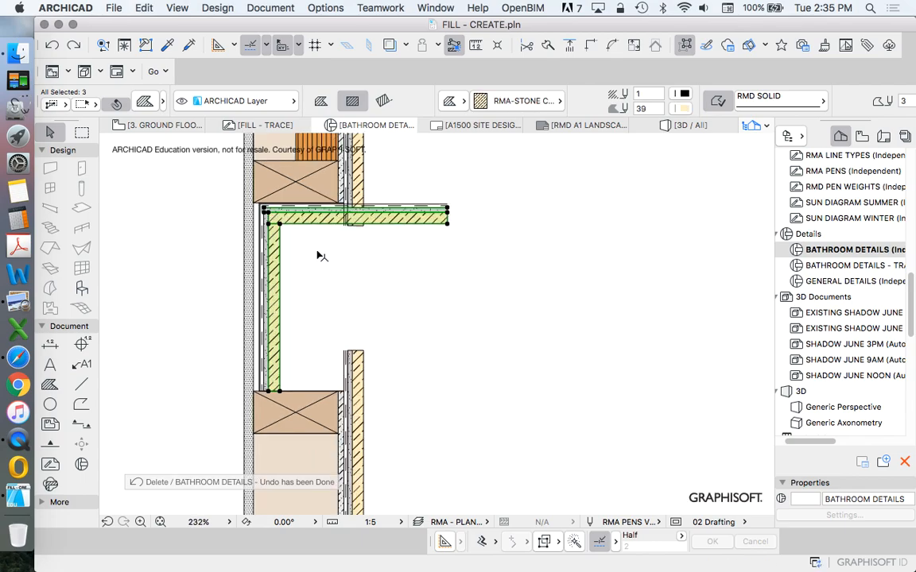
{"action": "right_click", "coordinate": [319, 253]}
{"action": "mouse_move", "coordinate": [397, 367]}
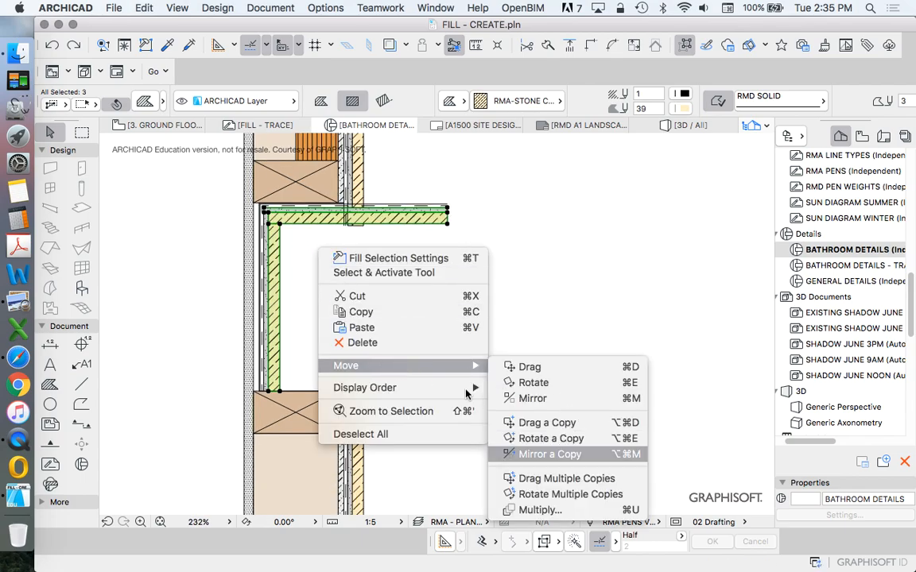
{"action": "left_click", "coordinate": [552, 454]}
Mirror a copy of the upper return's membrane lines, sand and stone fills across a horizontal axis through the middle of the recess
{"action": "scroll", "coordinate": [322, 205], "scroll_direction": "up", "scroll_amount": 5}
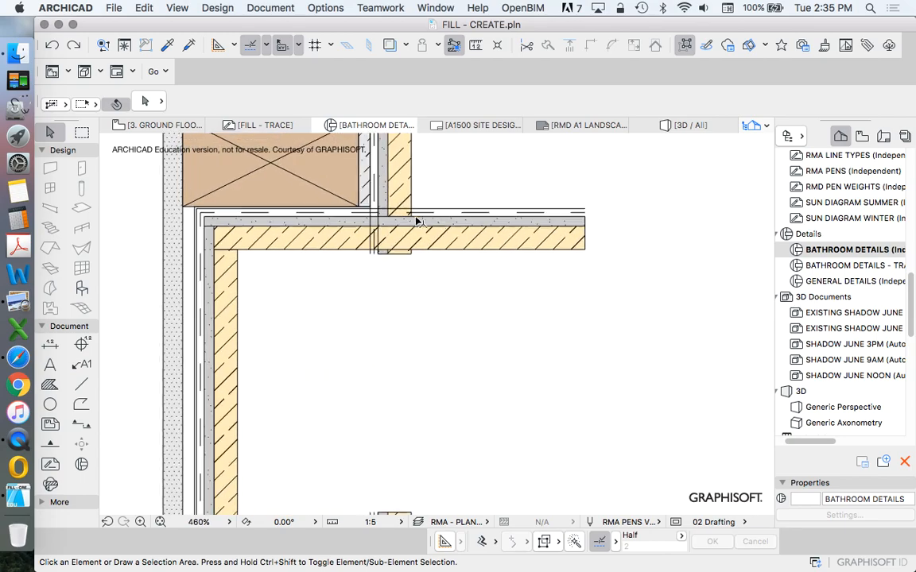
{"action": "right_click", "coordinate": [477, 167]}
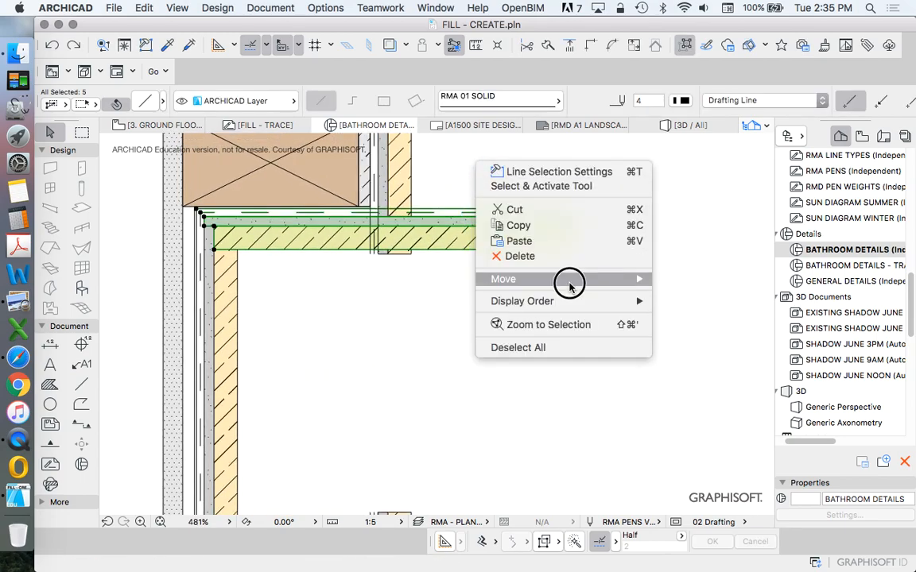
{"action": "mouse_move", "coordinate": [569, 279]}
{"action": "left_click", "coordinate": [693, 368]}
{"action": "scroll", "coordinate": [363, 338], "scroll_direction": "down", "scroll_amount": 3}
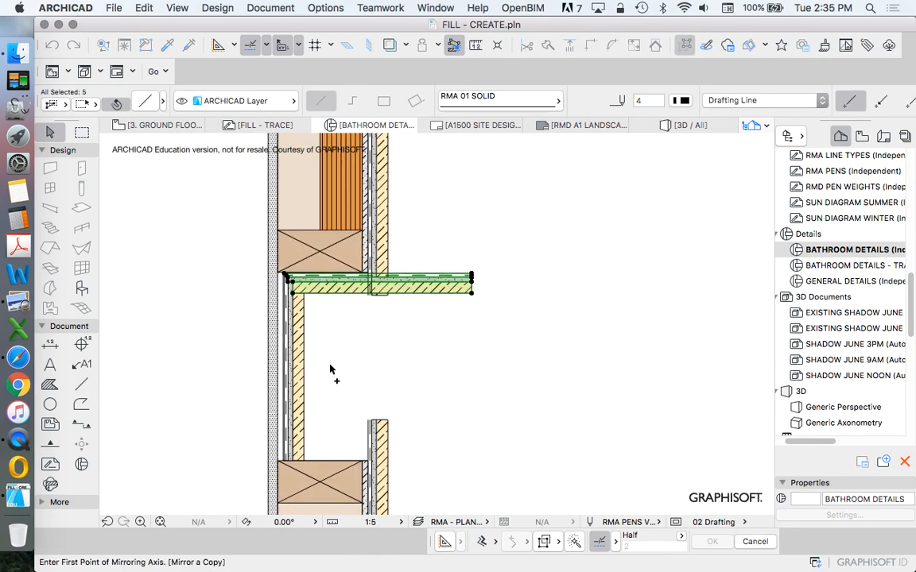
{"action": "left_click", "coordinate": [325, 361]}
{"action": "left_click", "coordinate": [446, 363]}
Move the mirrored layers straight down until their outer membrane line rests on the top of the lower stud
{"action": "right_click", "coordinate": [346, 359]}
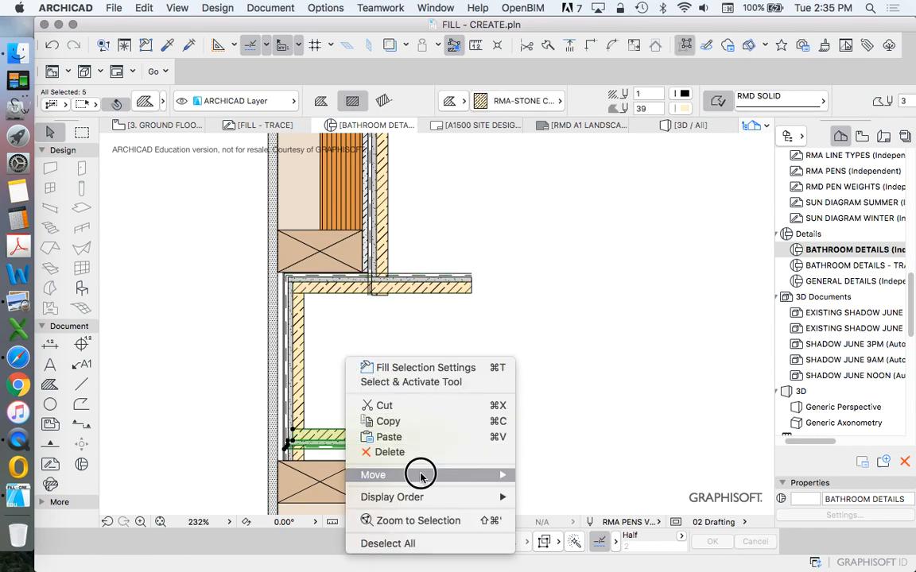
{"action": "mouse_move", "coordinate": [493, 474]}
{"action": "left_click", "coordinate": [556, 414]}
{"action": "scroll", "coordinate": [313, 476], "scroll_direction": "up", "scroll_amount": 5}
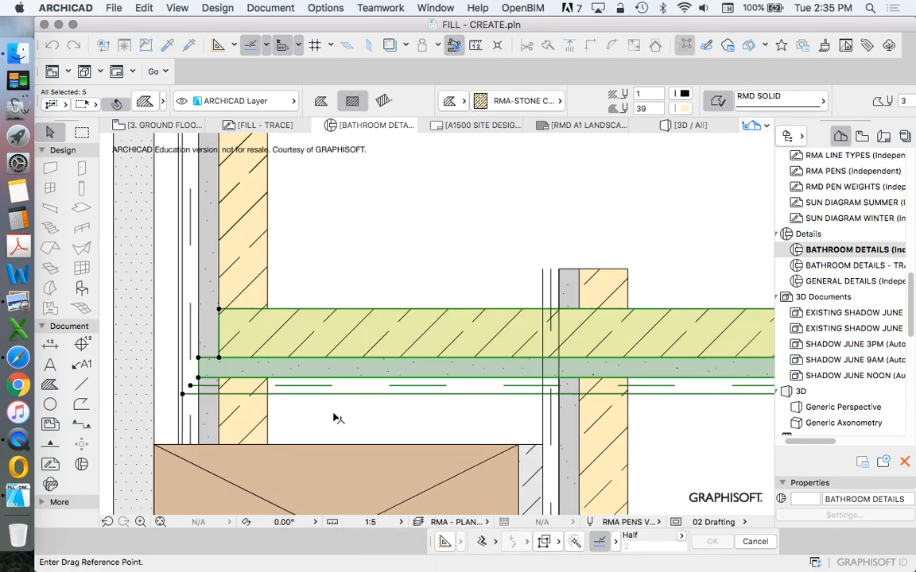
{"action": "left_click", "coordinate": [337, 401]}
{"action": "left_click", "coordinate": [336, 451]}
{"action": "right_click", "coordinate": [314, 182]}
{"action": "key", "text": "Escape"}
Move the lower return's layers vertically up by 1 mm off the lower stud
{"action": "right_click", "coordinate": [417, 308]}
{"action": "mouse_move", "coordinate": [485, 419]}
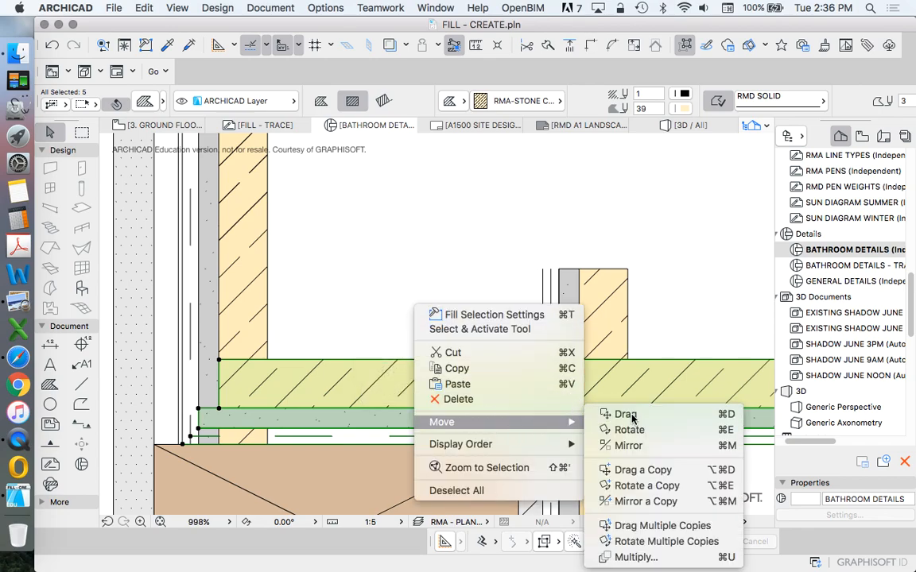
{"action": "left_click", "coordinate": [634, 415]}
{"action": "left_click", "coordinate": [412, 387]}
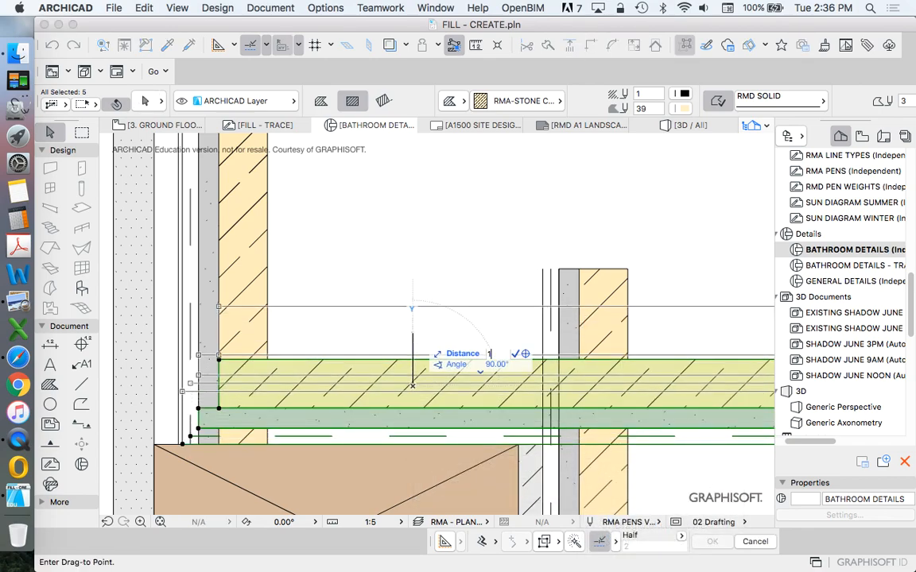
{"action": "left_click", "coordinate": [413, 334]}
Examine both niche returns alongside the neighbouring wall corner details, and deselect the lower layers
{"action": "scroll", "coordinate": [360, 353], "scroll_direction": "down", "scroll_amount": 8}
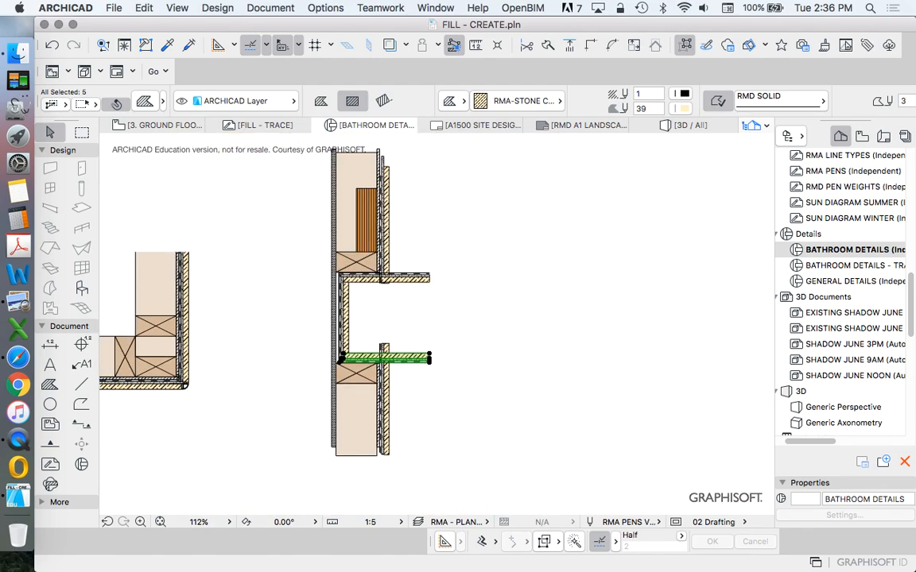
{"action": "scroll", "coordinate": [387, 384], "scroll_direction": "down", "scroll_amount": 3}
{"action": "scroll", "coordinate": [381, 357], "scroll_direction": "up", "scroll_amount": 3}
{"action": "scroll", "coordinate": [381, 357], "scroll_direction": "down", "scroll_amount": 3}
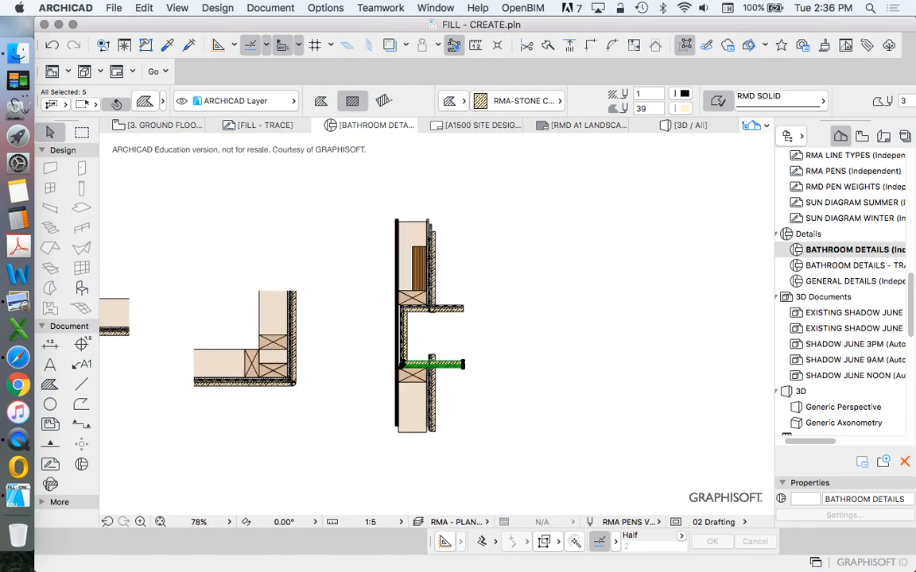
{"action": "scroll", "coordinate": [402, 296], "scroll_direction": "down", "scroll_amount": 3}
{"action": "scroll", "coordinate": [286, 321], "scroll_direction": "up", "scroll_amount": 5}
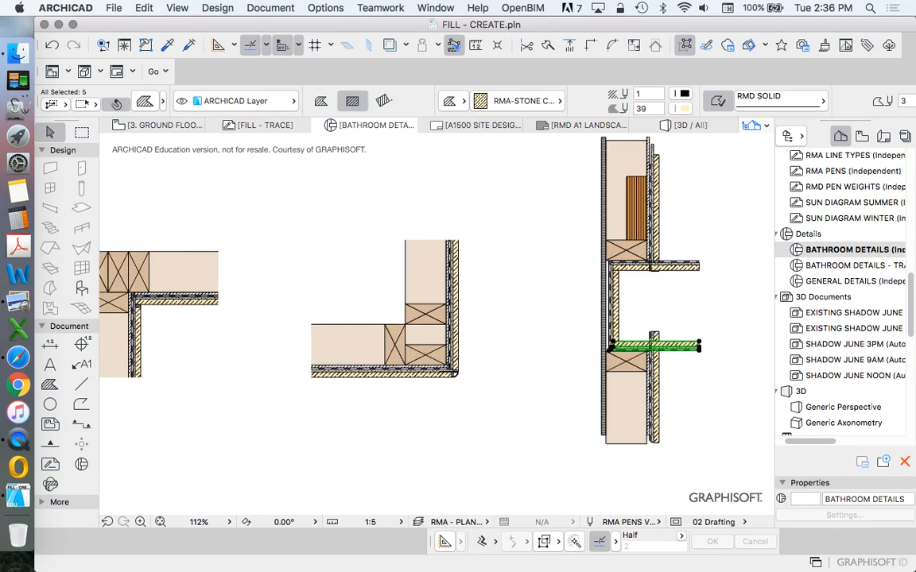
{"action": "scroll", "coordinate": [437, 318], "scroll_direction": "up", "scroll_amount": 3}
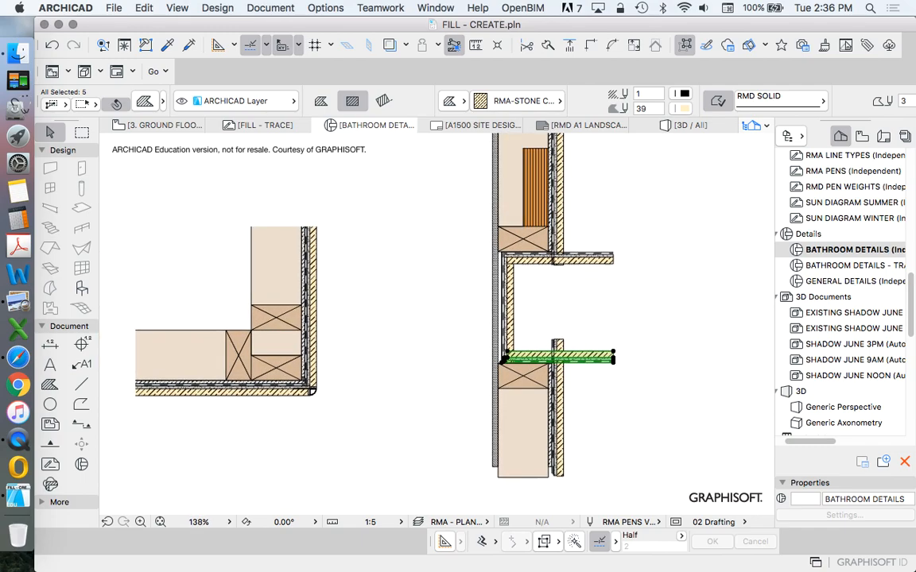
{"action": "scroll", "coordinate": [523, 372], "scroll_direction": "up", "scroll_amount": 4}
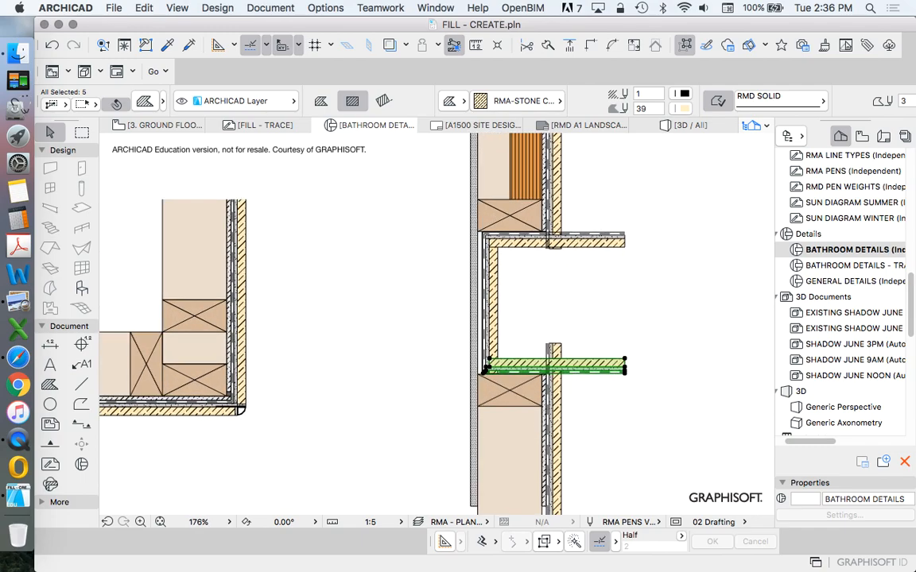
{"action": "left_click", "coordinate": [473, 352]}
Shorten the back wall's stone fill at its lower end, leaving a narrow joint above the lower return's stone
{"action": "scroll", "coordinate": [480, 351], "scroll_direction": "up", "scroll_amount": 5}
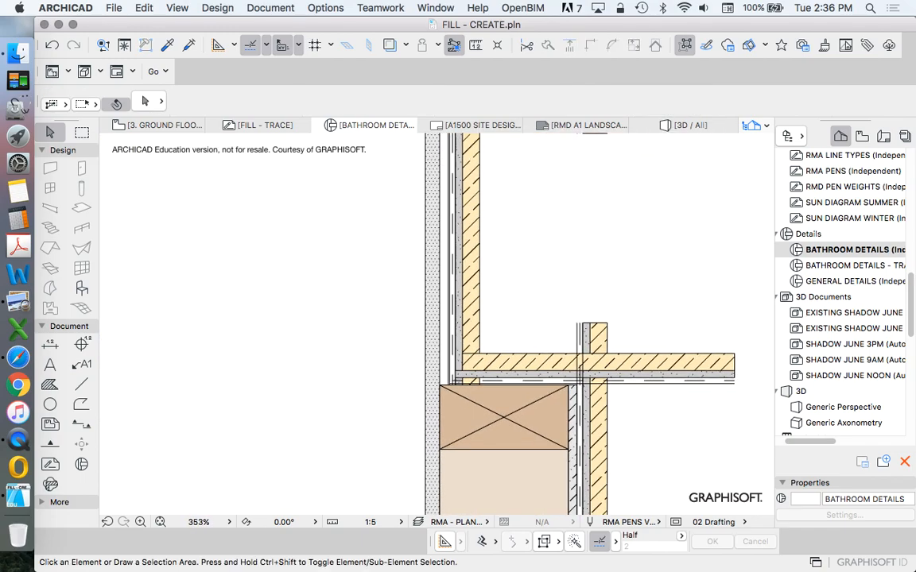
{"action": "left_click", "coordinate": [469, 429]}
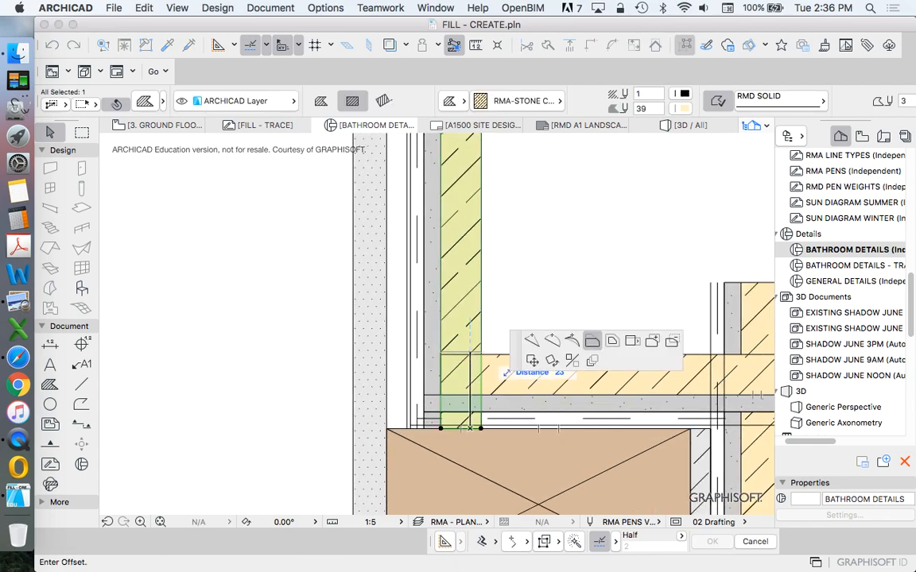
{"action": "left_click", "coordinate": [470, 351]}
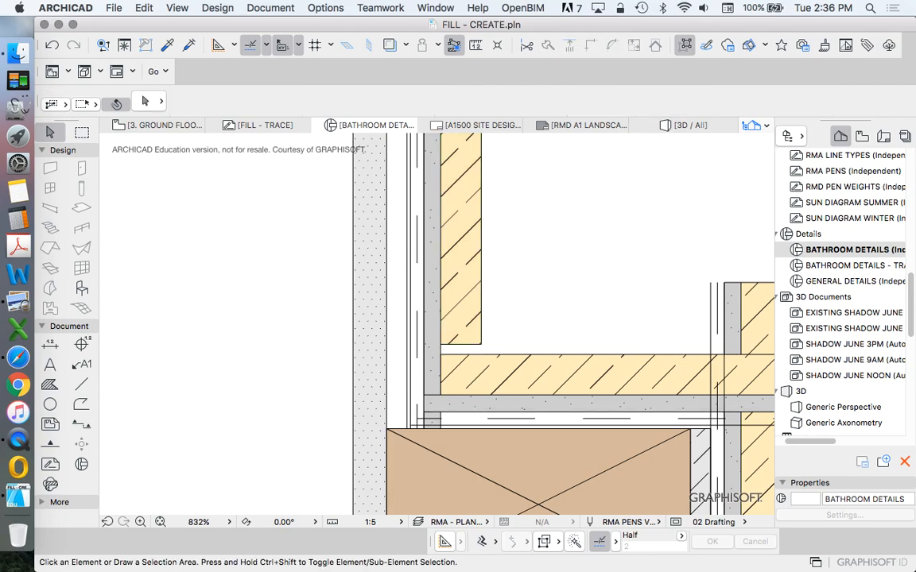
Shorten the back wall's sand fill at its lower end so it stops on the lower return's sand layer
{"action": "left_click", "coordinate": [432, 279]}
{"action": "left_click", "coordinate": [431, 428]}
{"action": "key", "text": "Escape"}
{"action": "scroll", "coordinate": [430, 427], "scroll_direction": "up", "scroll_amount": 5}
{"action": "key", "text": "Escape"}
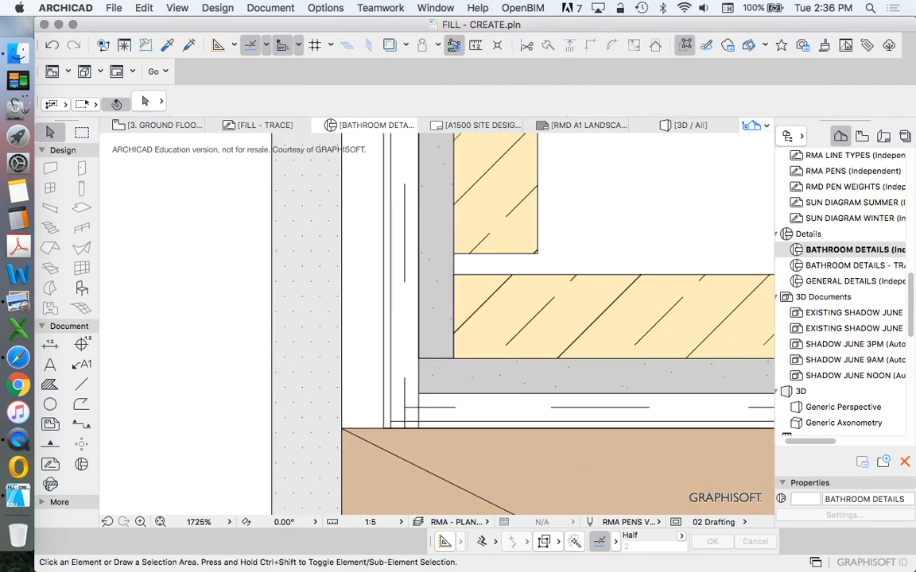
Join the membrane's dashed centre lines and outer solid lines at the lower back corner, and trim its inner line there
{"action": "left_click", "coordinate": [429, 407]}
{"action": "key", "text": "Escape"}
{"action": "left_click", "coordinate": [429, 421]}
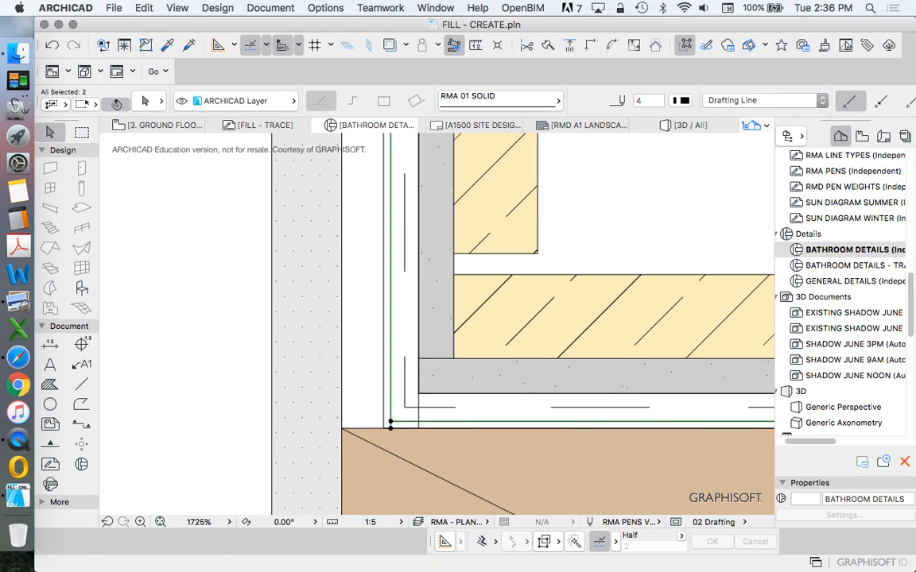
{"action": "key", "text": "Escape"}
{"action": "left_click", "coordinate": [419, 317]}
{"action": "left_click", "coordinate": [419, 421]}
{"action": "left_click", "coordinate": [419, 391]}
{"action": "key", "text": "Escape"}
Fill the joint between the back wall's stone and the lower return's stone with an RMA-SAND rectangle matching the existing sand fill
{"action": "scroll", "coordinate": [369, 341], "scroll_direction": "down", "scroll_amount": 10}
{"action": "scroll", "coordinate": [373, 338], "scroll_direction": "up", "scroll_amount": 10}
{"action": "scroll", "coordinate": [376, 338], "scroll_direction": "up", "scroll_amount": 1}
{"action": "left_click", "coordinate": [371, 333], "text": "alt"}
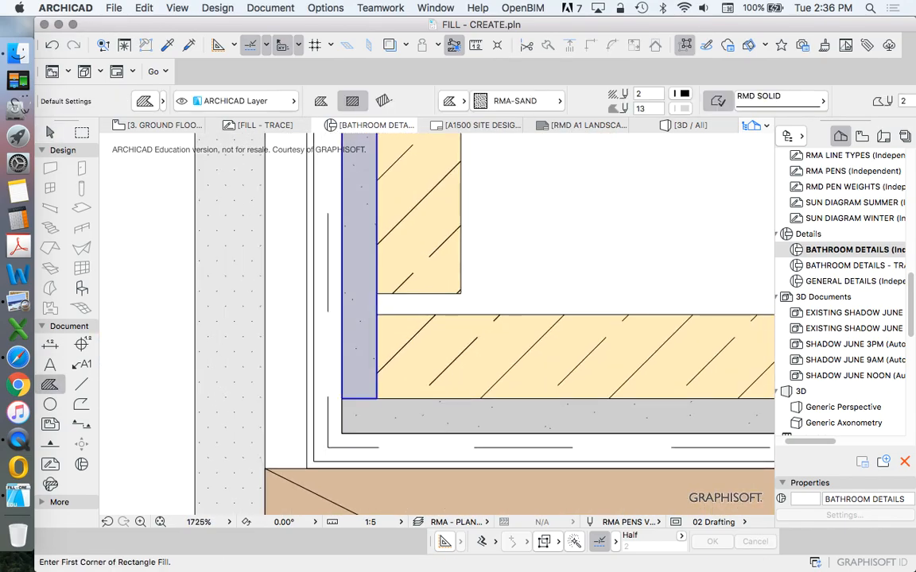
{"action": "left_click", "coordinate": [377, 314]}
{"action": "left_click", "coordinate": [461, 293]}
{"action": "scroll", "coordinate": [418, 407], "scroll_direction": "down", "scroll_amount": 10}
{"action": "scroll", "coordinate": [421, 333], "scroll_direction": "up", "scroll_amount": 10}
{"action": "key", "text": "Escape"}
Offset the upper edge of the back wall's stone fill down by 3 mm to open a joint below the upper return
{"action": "left_click", "coordinate": [382, 346]}
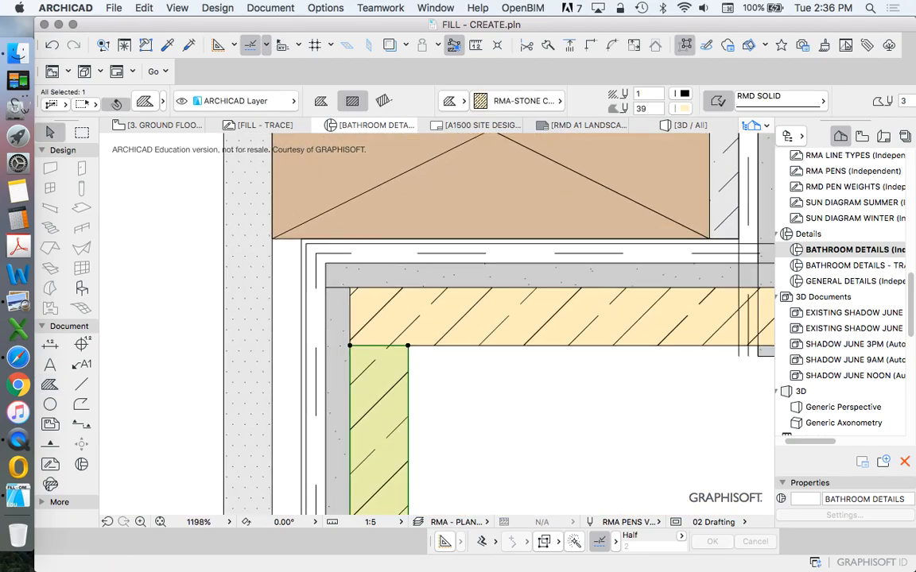
{"action": "left_click", "coordinate": [381, 346]}
{"action": "type", "text": "3"}
{"action": "key", "text": "Return"}
{"action": "key", "text": "Escape"}
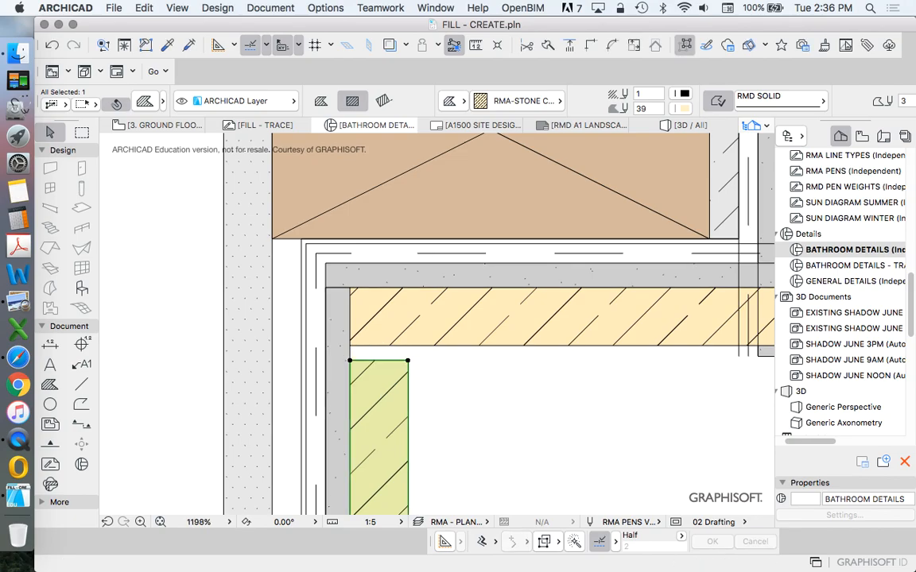
Fill the joint between the back wall's stone and the upper return's stone with a matching RMA-SAND rectangle
{"action": "scroll", "coordinate": [437, 318], "scroll_direction": "down", "scroll_amount": 10}
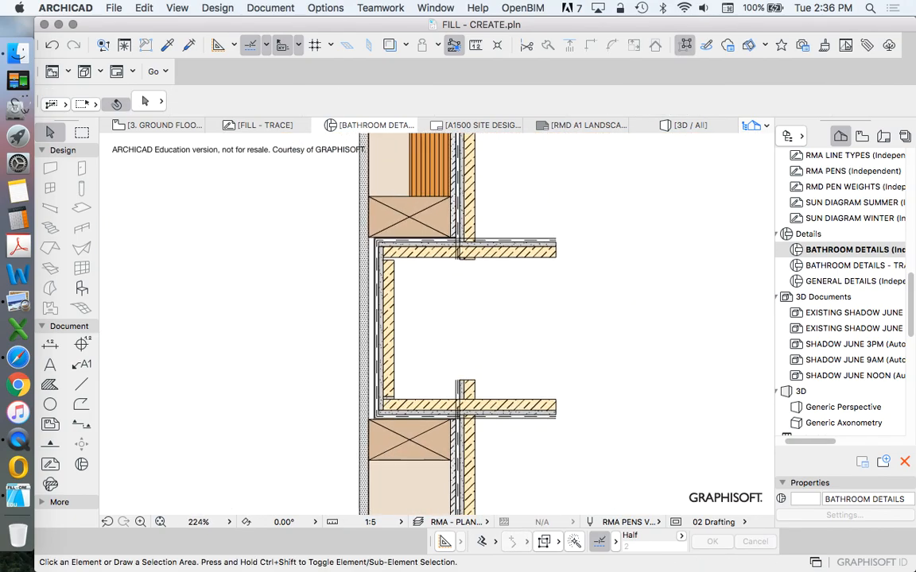
{"action": "scroll", "coordinate": [397, 358], "scroll_direction": "up", "scroll_amount": 10}
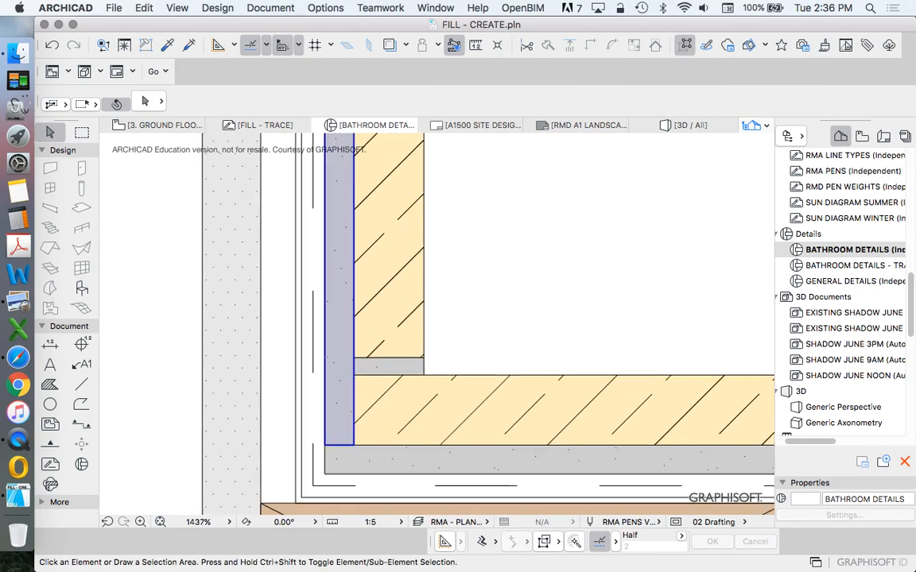
{"action": "left_click", "coordinate": [341, 413], "text": "alt"}
{"action": "scroll", "coordinate": [400, 442], "scroll_direction": "down", "scroll_amount": 10}
{"action": "scroll", "coordinate": [405, 320], "scroll_direction": "up", "scroll_amount": 7}
{"action": "left_click", "coordinate": [406, 292]}
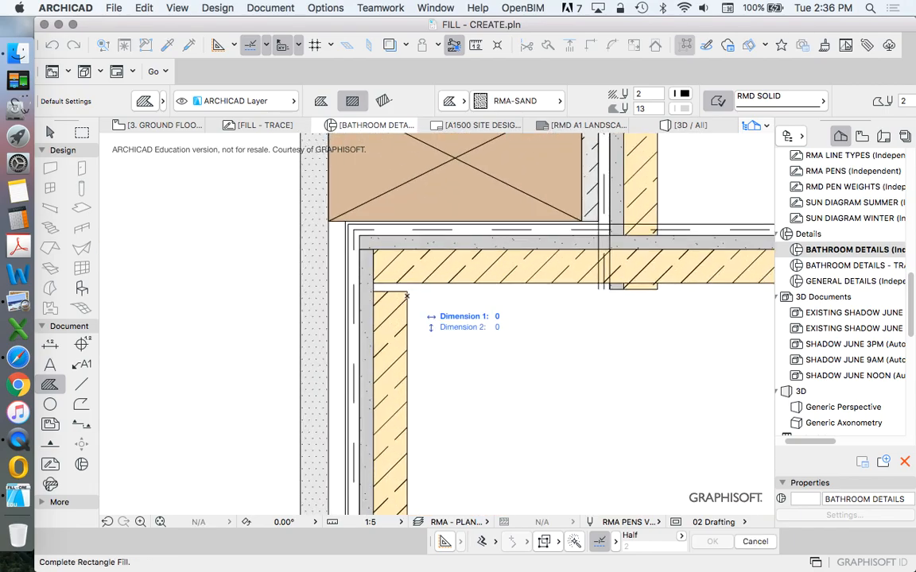
{"action": "left_click", "coordinate": [406, 292]}
{"action": "key", "text": "Escape"}
{"action": "scroll", "coordinate": [487, 274], "scroll_direction": "down", "scroll_amount": 10}
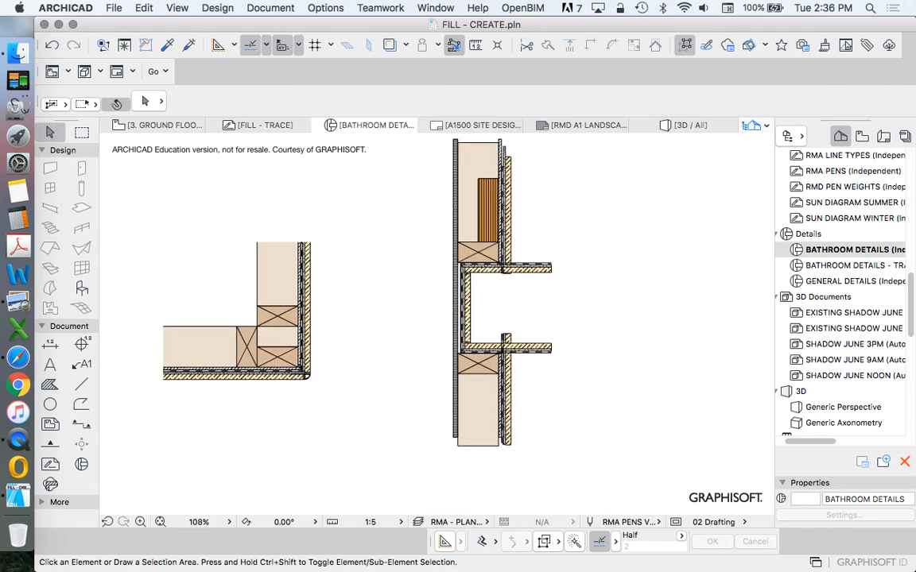
{"action": "scroll", "coordinate": [437, 273], "scroll_direction": "up", "scroll_amount": 3}
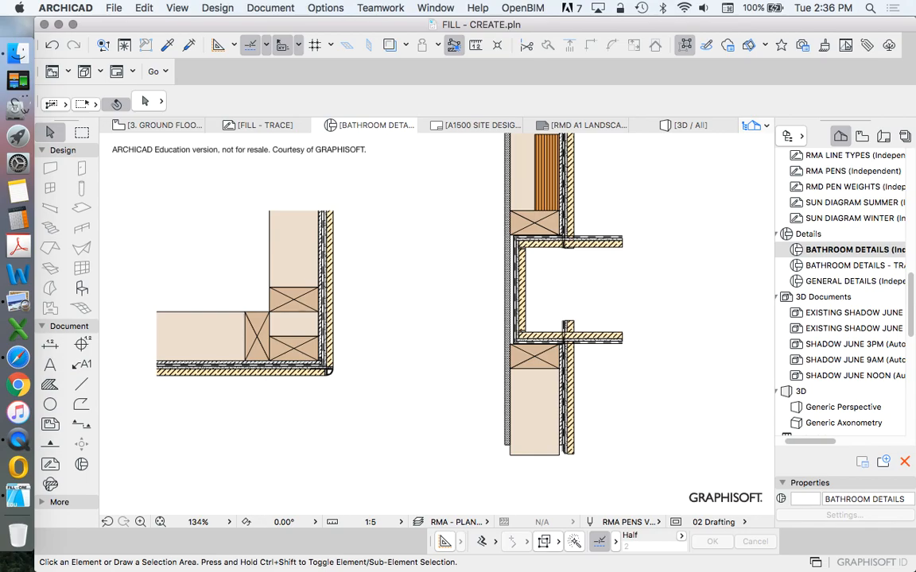
{"action": "scroll", "coordinate": [355, 370], "scroll_direction": "up", "scroll_amount": 4}
{"action": "scroll", "coordinate": [355, 370], "scroll_direction": "down", "scroll_amount": 4}
{"action": "scroll", "coordinate": [516, 246], "scroll_direction": "up", "scroll_amount": 8}
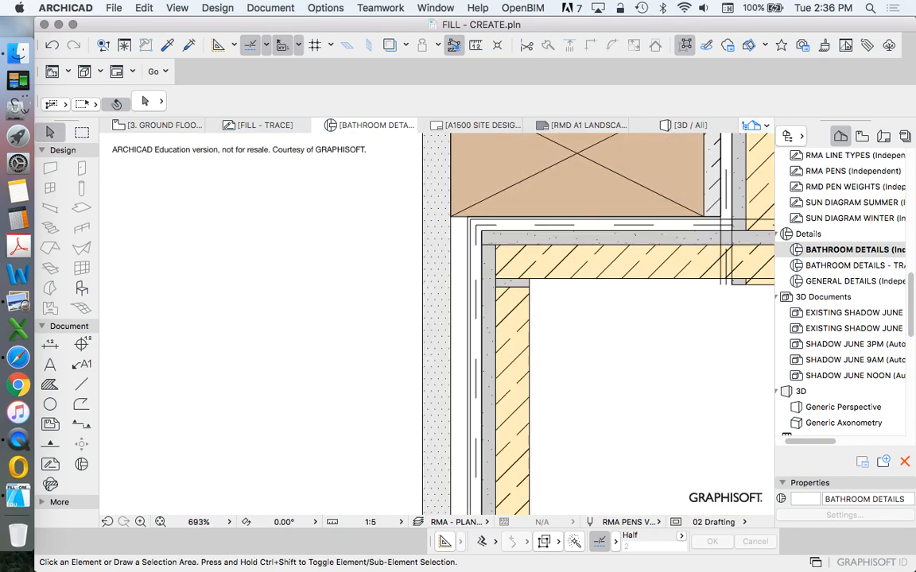
Apply the RMA-50 % fill of the small dark corner square in the wall detail to both joints at the niche's back wall
{"action": "scroll", "coordinate": [549, 243], "scroll_direction": "down", "scroll_amount": 7}
{"action": "scroll", "coordinate": [304, 383], "scroll_direction": "up", "scroll_amount": 6}
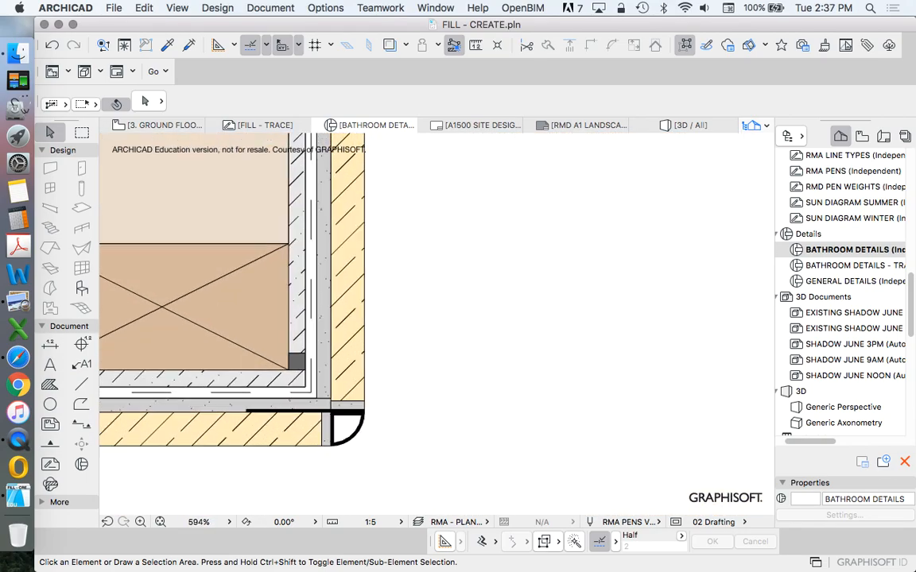
{"action": "scroll", "coordinate": [302, 383], "scroll_direction": "up", "scroll_amount": 5}
{"action": "left_click", "coordinate": [302, 340], "text": "alt"}
{"action": "scroll", "coordinate": [304, 342], "scroll_direction": "down", "scroll_amount": 7}
{"action": "scroll", "coordinate": [610, 328], "scroll_direction": "down", "scroll_amount": 1}
{"action": "scroll", "coordinate": [611, 328], "scroll_direction": "up", "scroll_amount": 7}
{"action": "left_click", "coordinate": [610, 328], "text": "alt+super"}
{"action": "scroll", "coordinate": [610, 327], "scroll_direction": "down", "scroll_amount": 6}
{"action": "scroll", "coordinate": [488, 208], "scroll_direction": "up", "scroll_amount": 4}
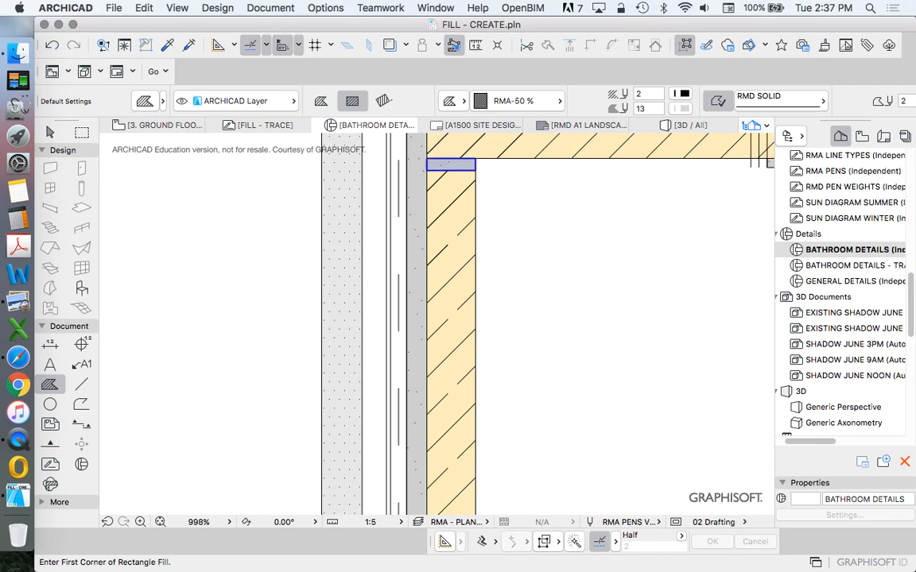
{"action": "scroll", "coordinate": [488, 208], "scroll_direction": "down", "scroll_amount": 5}
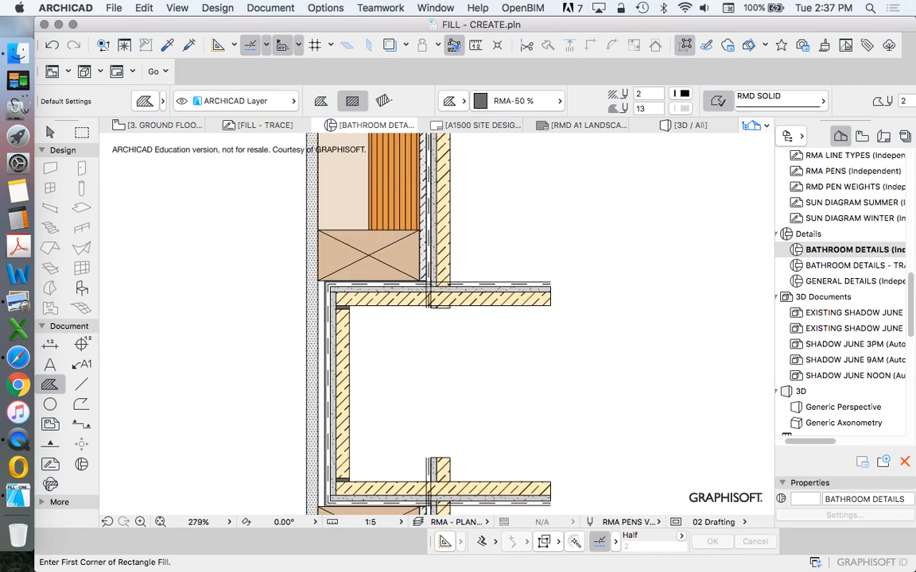
{"action": "scroll", "coordinate": [396, 264], "scroll_direction": "down", "scroll_amount": 1}
{"action": "scroll", "coordinate": [390, 306], "scroll_direction": "up", "scroll_amount": 3}
{"action": "key", "text": "Escape"}
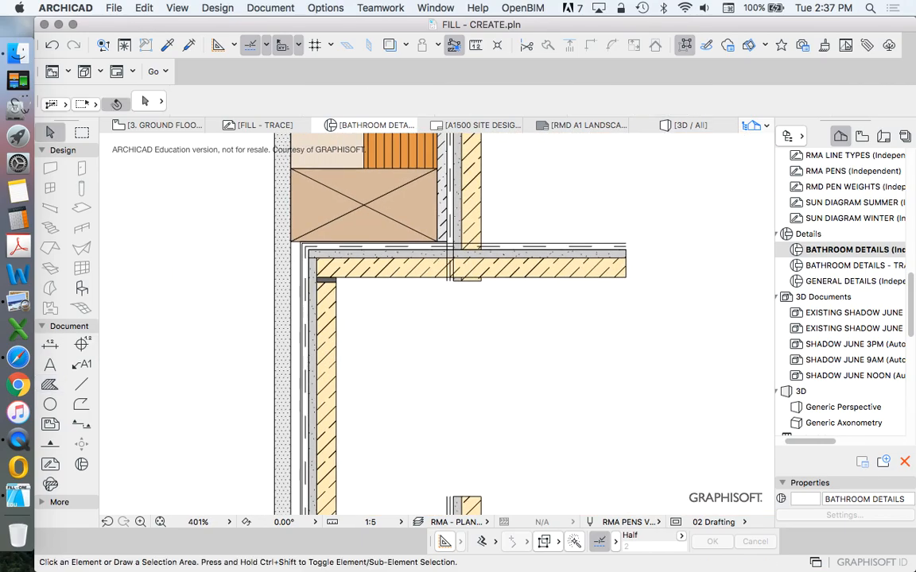
Try to split the front wall's vertical sand and stone fills at the upper return's sand layer and delete their lower ends
{"action": "scroll", "coordinate": [472, 220], "scroll_direction": "up", "scroll_amount": 4}
{"action": "scroll", "coordinate": [495, 306], "scroll_direction": "down", "scroll_amount": 4}
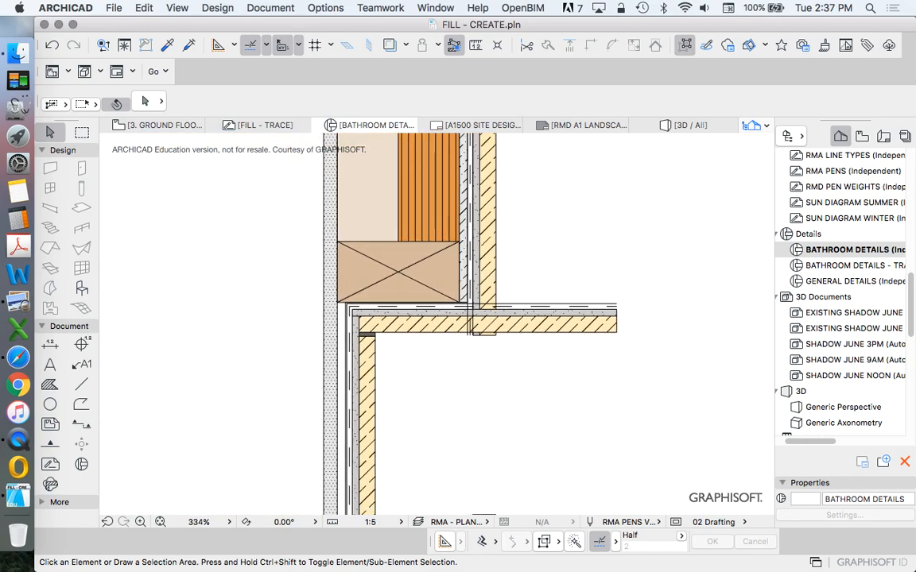
{"action": "scroll", "coordinate": [502, 287], "scroll_direction": "up", "scroll_amount": 2}
{"action": "left_click_drag", "start_coordinate": [518, 284], "coordinate": [443, 256]}
{"action": "left_click", "coordinate": [527, 46]}
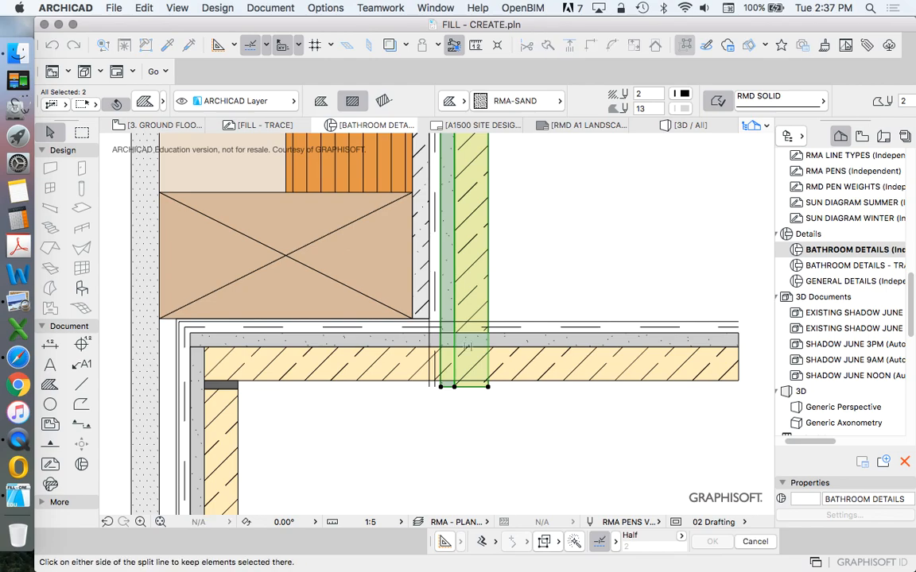
{"action": "left_click", "coordinate": [493, 405]}
{"action": "key", "text": "Delete"}
Undo the deletion and the split of the front wall's vertical sand and stone fills
{"action": "left_click", "coordinate": [739, 359]}
{"action": "left_click", "coordinate": [739, 359]}
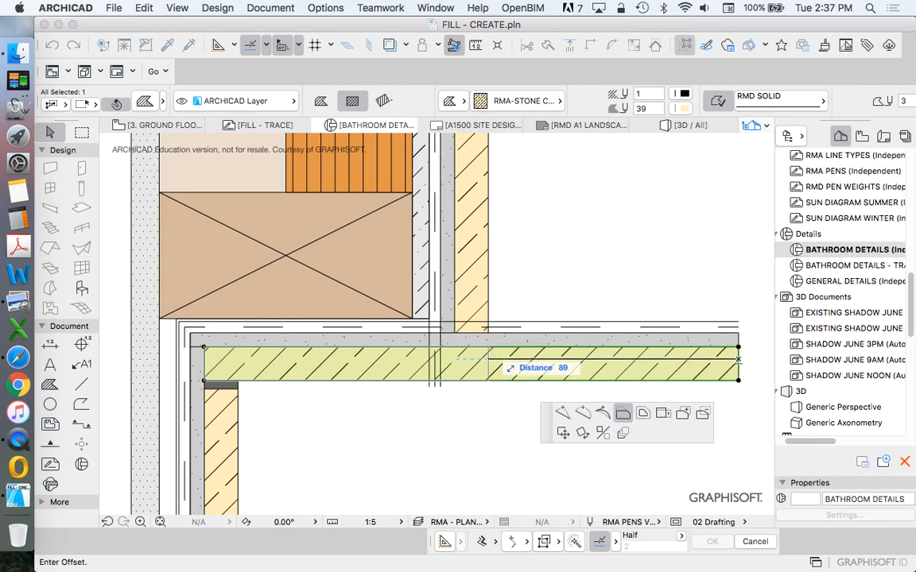
{"action": "key", "text": "Escape"}
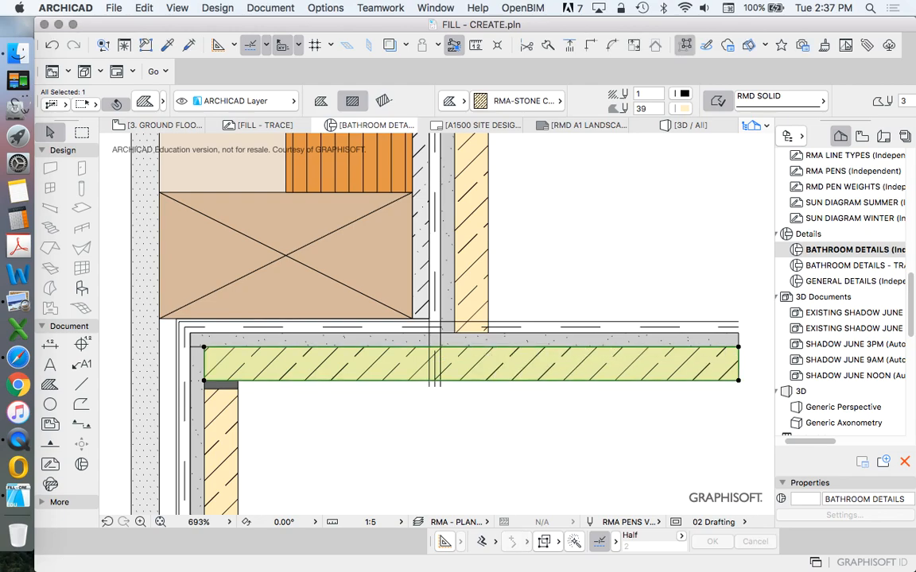
{"action": "key", "text": "super+z"}
{"action": "key", "text": "super+z"}
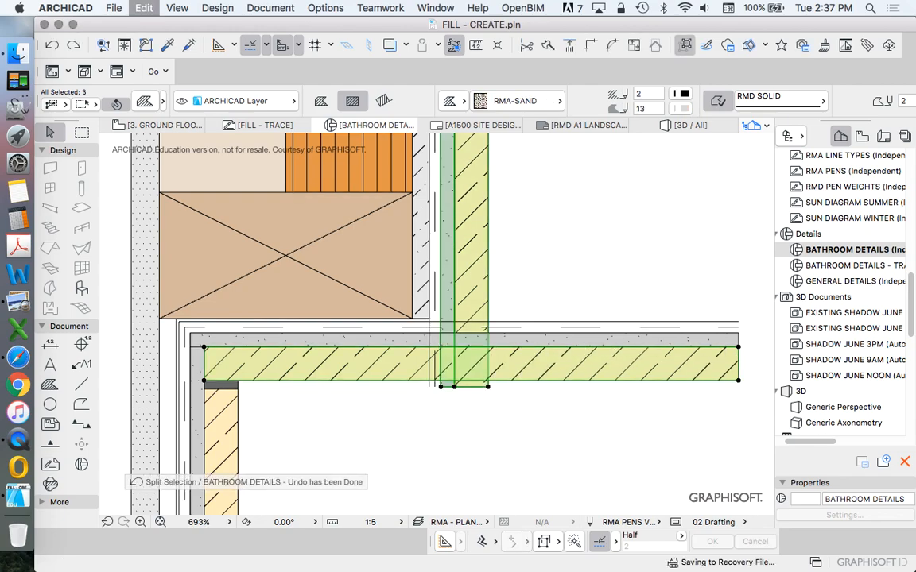
{"action": "key", "text": "Escape"}
Shorten the upper return's stone and sand fills to the back face of the front wall's stone
{"action": "left_click", "coordinate": [739, 360]}
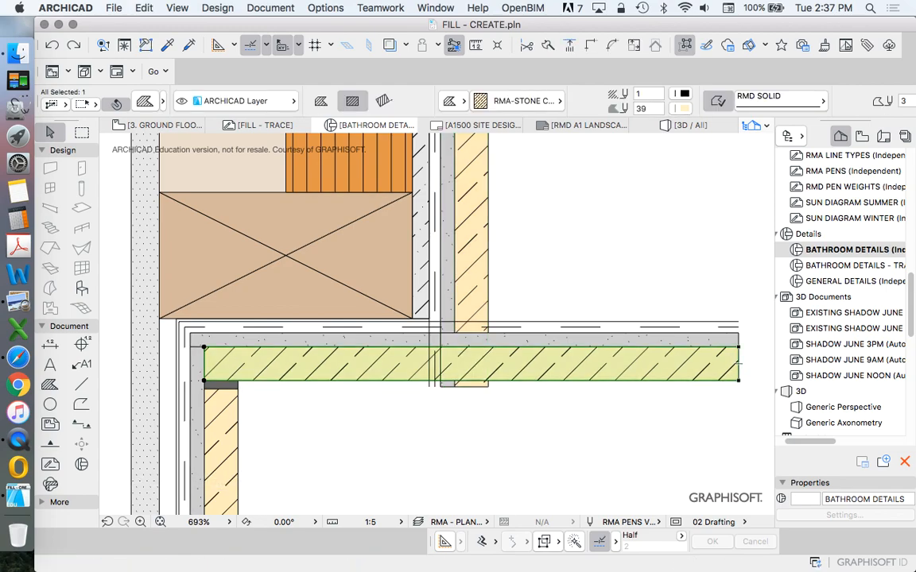
{"action": "left_click", "coordinate": [738, 360]}
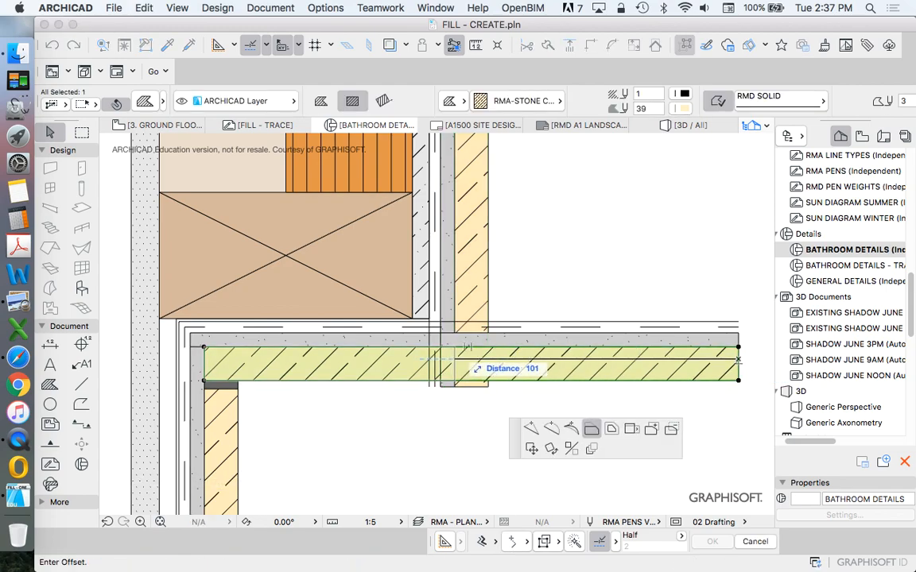
{"action": "left_click", "coordinate": [455, 347]}
{"action": "key", "text": "Escape"}
{"action": "left_click", "coordinate": [739, 340]}
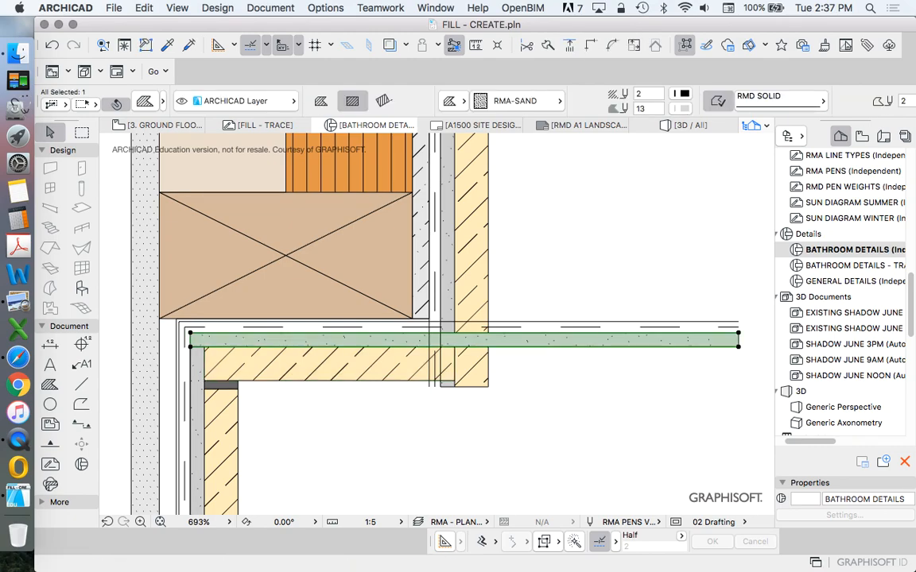
{"action": "left_click", "coordinate": [548, 45]}
{"action": "left_click", "coordinate": [525, 367]}
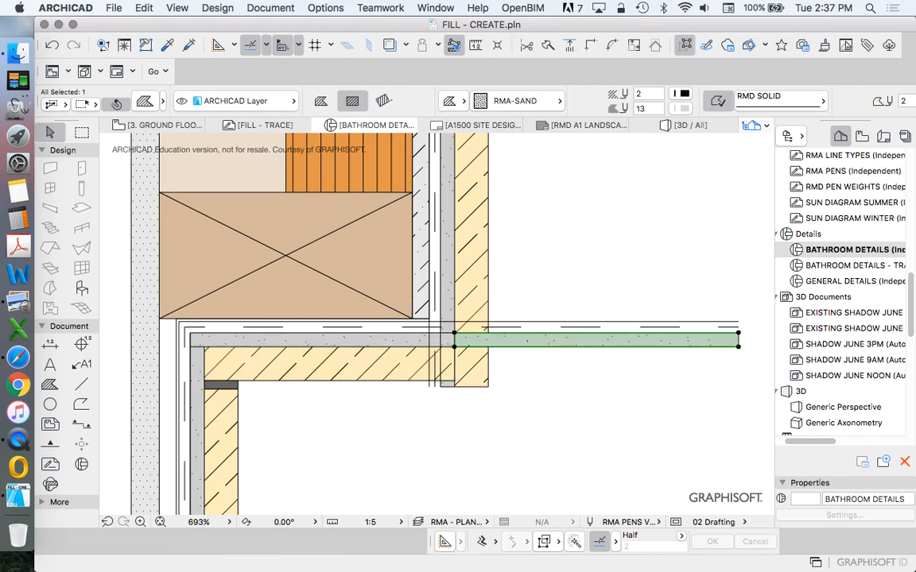
{"action": "key", "text": "Delete"}
Split the upper return's three membrane lines at the inner face of the front wall's sand and delete the projecting parts
{"action": "left_click", "coordinate": [564, 354]}
{"action": "left_click", "coordinate": [510, 277]}
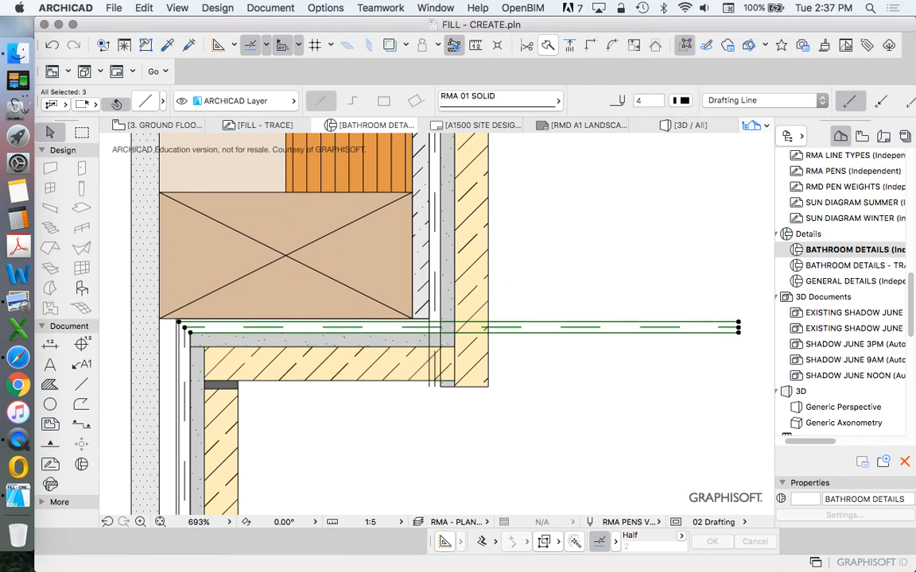
{"action": "left_click", "coordinate": [547, 44]}
{"action": "left_click", "coordinate": [525, 358]}
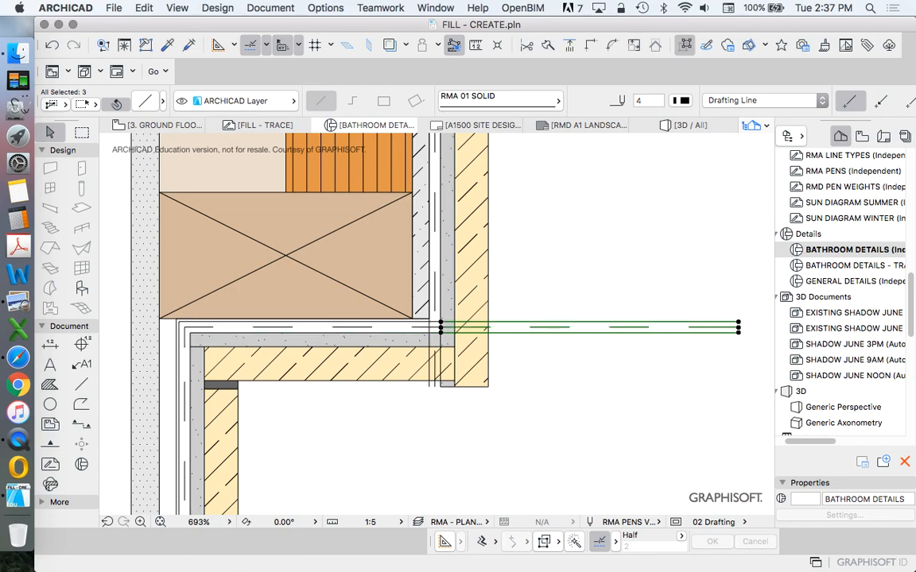
{"action": "key", "text": "Delete"}
Pull the upper front wall's stone fill up to the underside of the return's stone, and its sand fill up to the return sand's underside
{"action": "left_click", "coordinate": [471, 387]}
{"action": "left_click", "coordinate": [472, 387]}
{"action": "left_click", "coordinate": [455, 380]}
{"action": "left_click", "coordinate": [447, 387]}
{"action": "left_click", "coordinate": [447, 387]}
{"action": "left_click", "coordinate": [455, 347]}
Offset the upper return's stone end back from the front stone, opening a joint as wide as those at the back wall
{"action": "left_click", "coordinate": [455, 363]}
{"action": "left_click", "coordinate": [455, 363]}
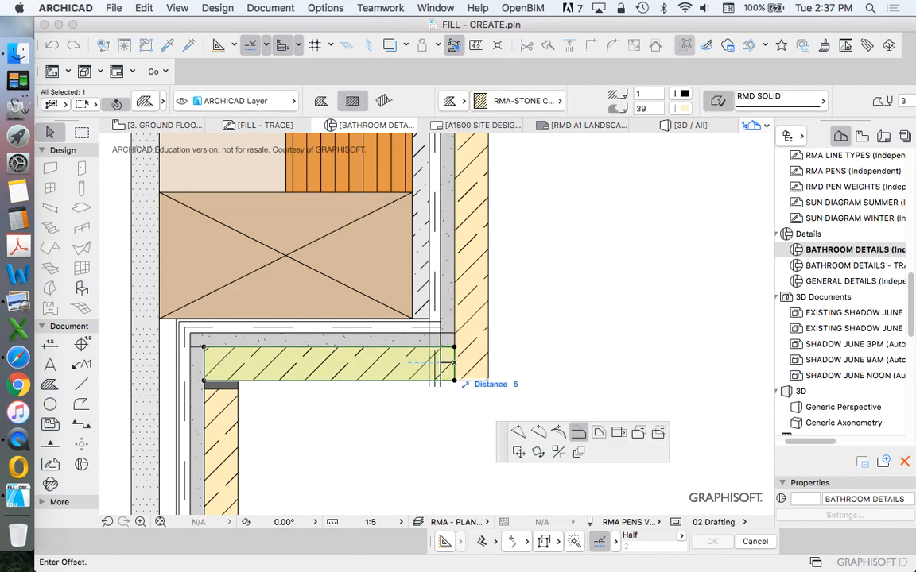
{"action": "key", "text": "Return"}
Fill the joint between the upper return's stone and the front wall's stone with an RMA-SAND rectangle
{"action": "scroll", "coordinate": [459, 367], "scroll_direction": "up", "scroll_amount": 5}
{"action": "key", "text": "Escape"}
{"action": "key", "text": "w"}
{"action": "left_click", "coordinate": [447, 407]}
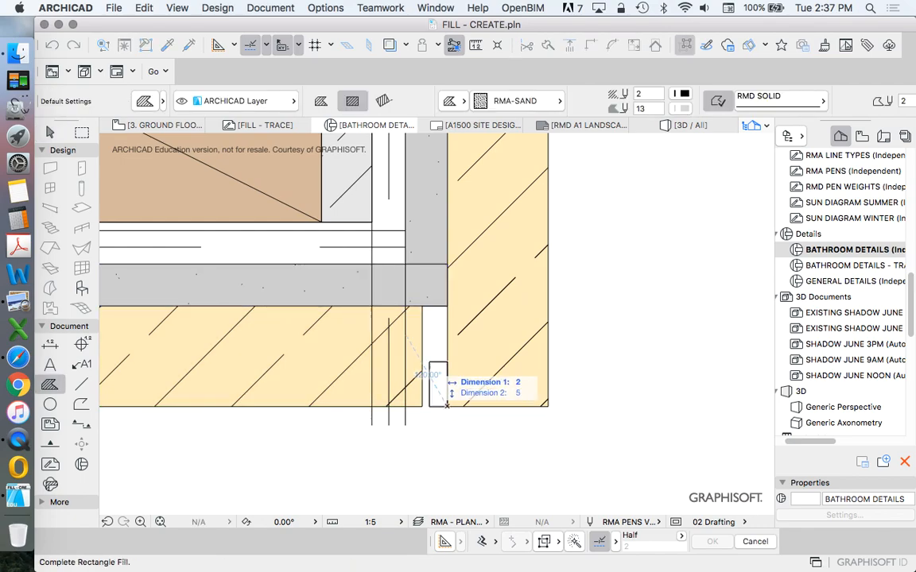
{"action": "left_click", "coordinate": [422, 306]}
{"action": "key", "text": "w"}
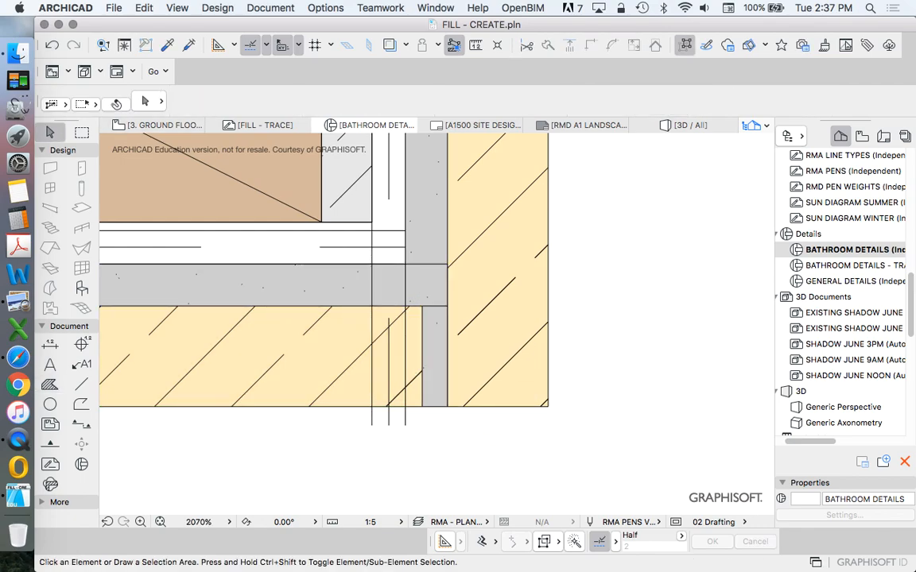
Split the front wall's three vertical membrane lines at the upper return's sand layer and delete their lower ends
{"action": "left_click", "coordinate": [347, 278]}
{"action": "left_click", "coordinate": [406, 306]}
{"action": "key", "text": "Escape"}
{"action": "left_click", "coordinate": [347, 352]}
{"action": "left_click", "coordinate": [409, 390]}
{"action": "left_click", "coordinate": [547, 45]}
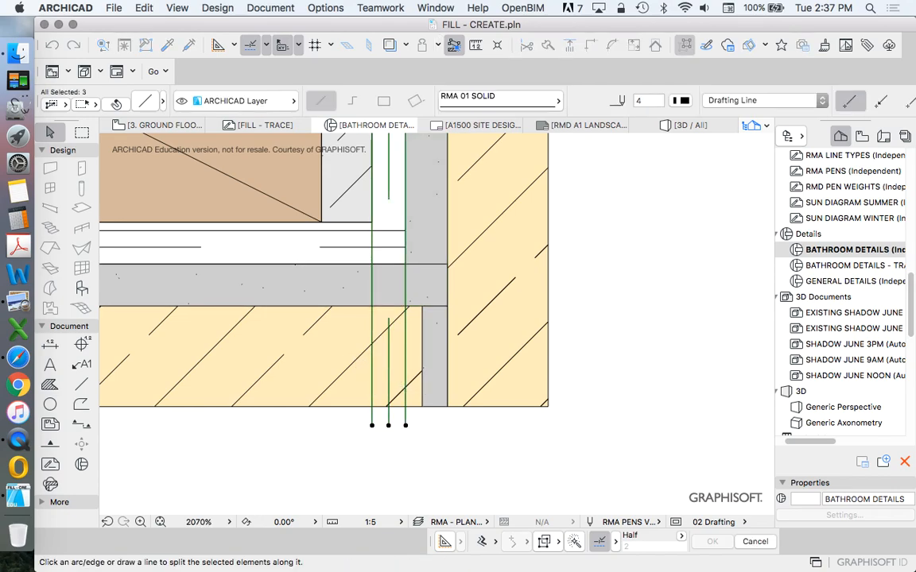
{"action": "left_click", "coordinate": [389, 271]}
{"action": "key", "text": "Escape"}
{"action": "left_click", "coordinate": [548, 45]}
{"action": "left_click", "coordinate": [389, 341]}
{"action": "key", "text": "Delete"}
Join the membrane's outer solid lines and its dashed centre lines at the niche's upper front corner
{"action": "left_click", "coordinate": [349, 230]}
{"action": "key", "text": "Escape"}
{"action": "scroll", "coordinate": [373, 226], "scroll_direction": "up", "scroll_amount": 4}
{"action": "left_click_drag", "start_coordinate": [358, 227], "coordinate": [432, 295]}
{"action": "left_click", "coordinate": [591, 45]}
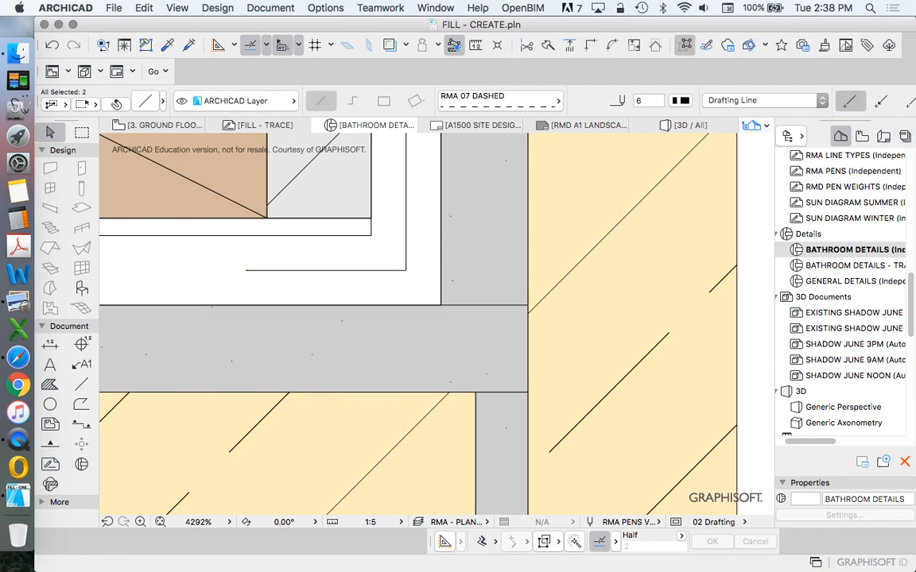
{"action": "key", "text": "Escape"}
Pull the lower front wall's stone fill down to the underside of the lower return's stone, leaving a 3 mm joint
{"action": "scroll", "coordinate": [415, 302], "scroll_direction": "down", "scroll_amount": 12}
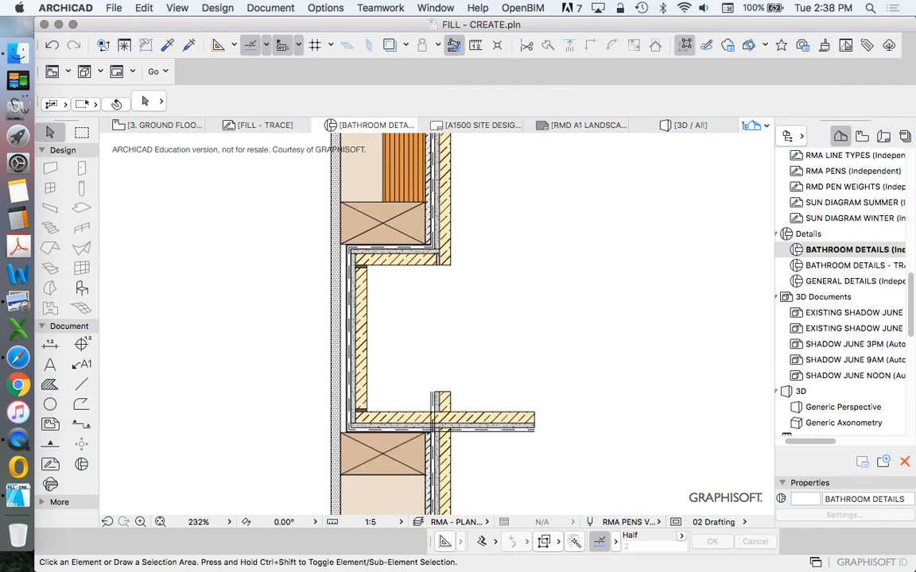
{"action": "scroll", "coordinate": [476, 270], "scroll_direction": "down", "scroll_amount": 2}
{"action": "scroll", "coordinate": [462, 357], "scroll_direction": "up", "scroll_amount": 3}
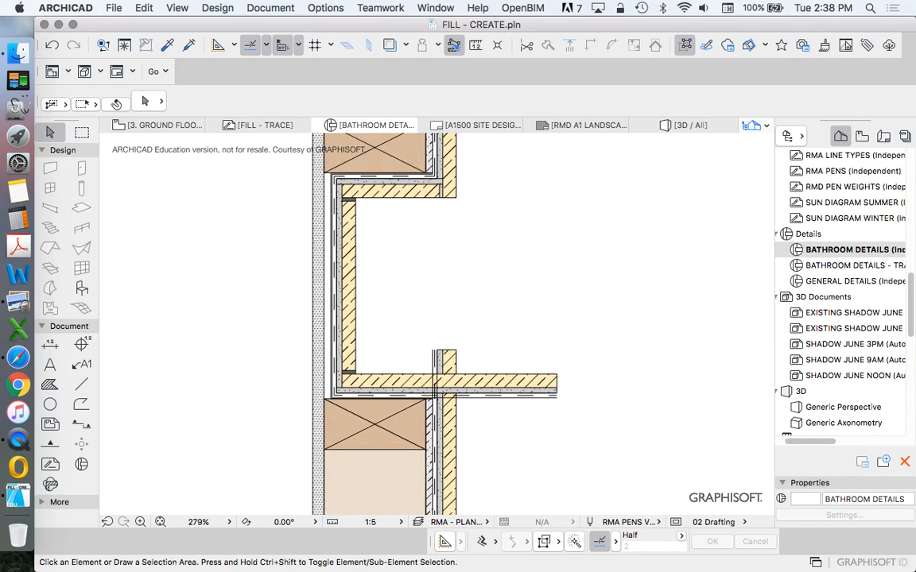
{"action": "scroll", "coordinate": [436, 426], "scroll_direction": "up", "scroll_amount": 4}
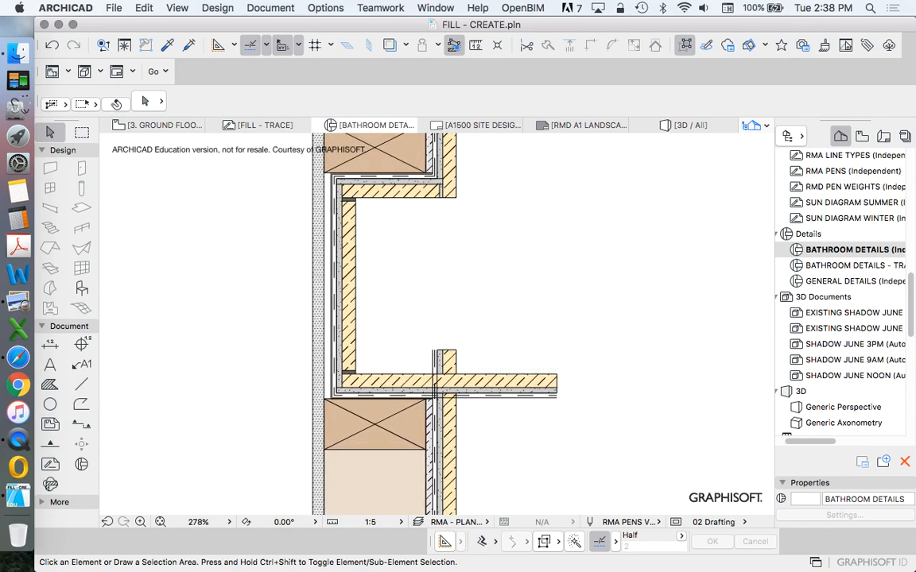
{"action": "scroll", "coordinate": [414, 330], "scroll_direction": "down", "scroll_amount": 4}
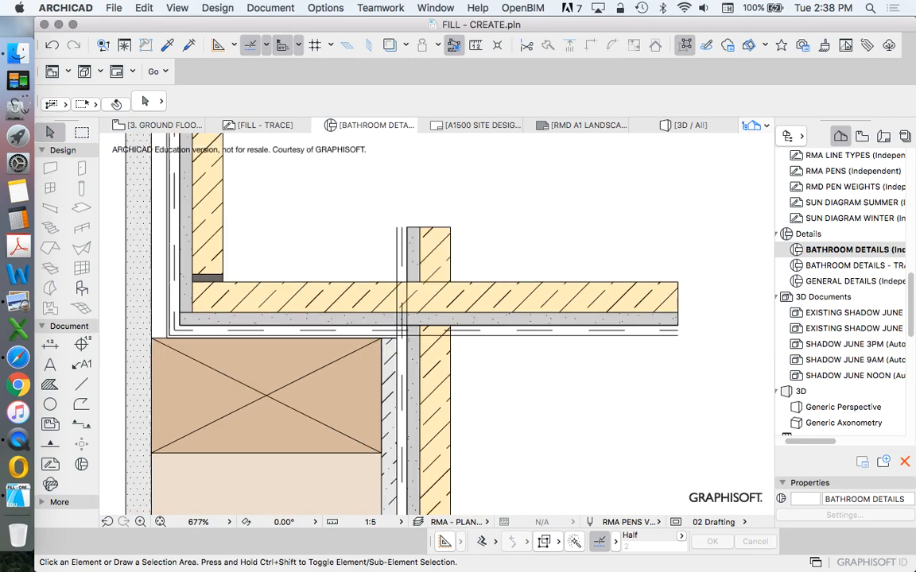
{"action": "scroll", "coordinate": [401, 326], "scroll_direction": "up", "scroll_amount": 3}
{"action": "scroll", "coordinate": [413, 341], "scroll_direction": "down", "scroll_amount": 3}
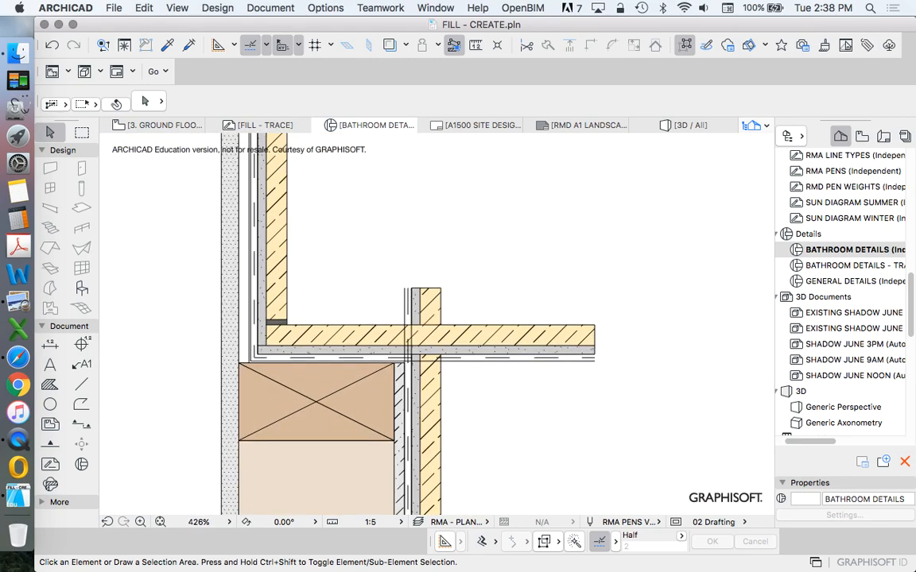
{"action": "scroll", "coordinate": [426, 360], "scroll_direction": "up", "scroll_amount": 1}
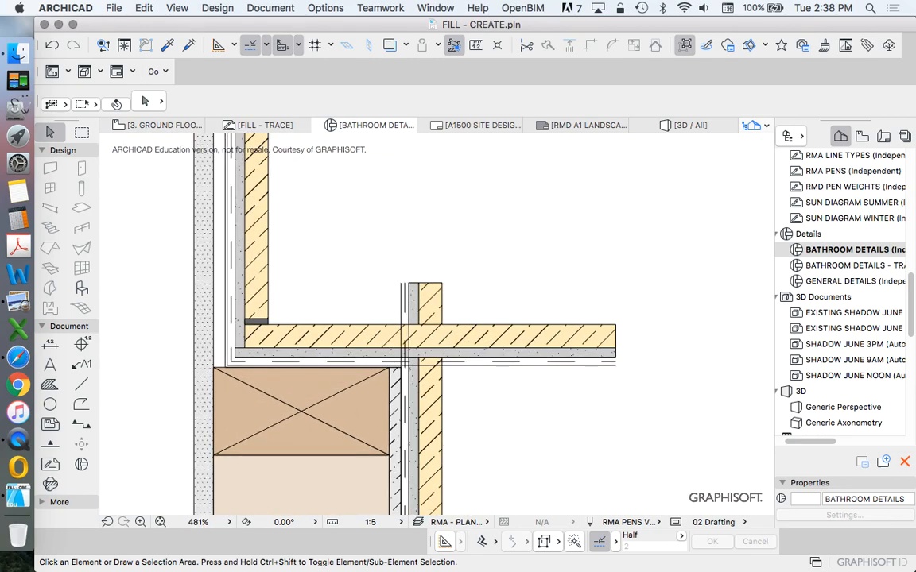
{"action": "left_click", "coordinate": [430, 282]}
{"action": "left_click", "coordinate": [430, 283]}
{"action": "scroll", "coordinate": [424, 355], "scroll_direction": "up", "scroll_amount": 2}
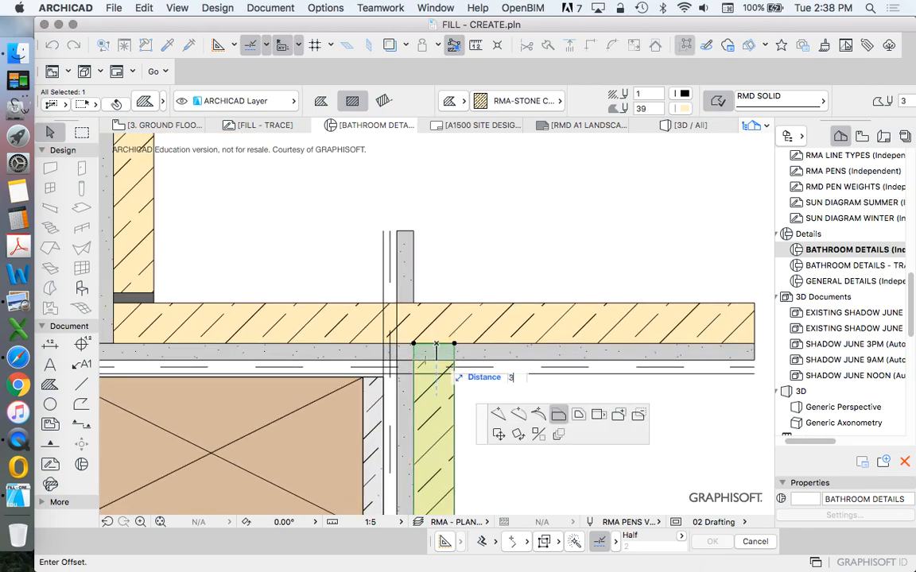
{"action": "left_click", "coordinate": [436, 350]}
{"action": "key", "text": "Escape"}
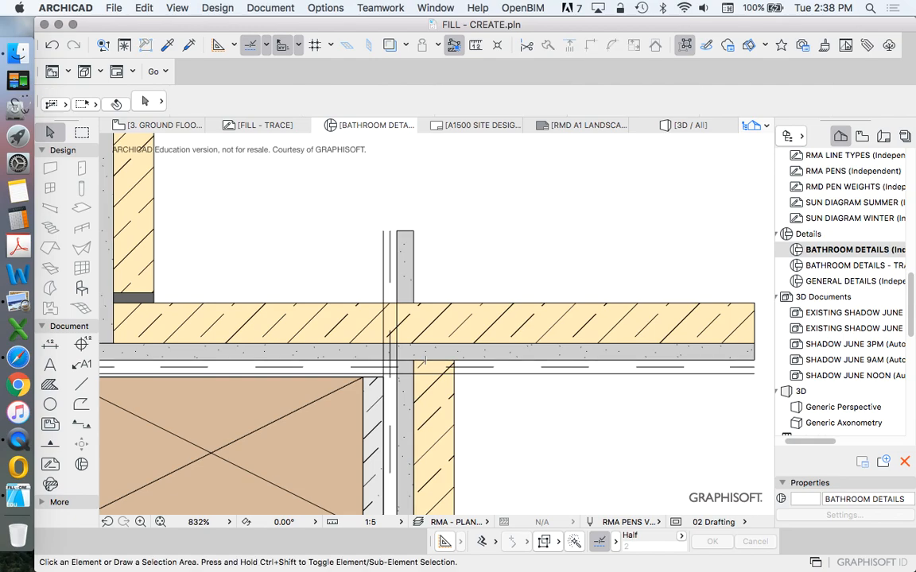
Shorten the lower return's sand fill to the front stone's back face, and pull the front wall's sand fill down to the return sand's underside
{"action": "left_click", "coordinate": [424, 356]}
{"action": "left_click", "coordinate": [751, 351]}
{"action": "left_click", "coordinate": [414, 352]}
{"action": "key", "text": "Escape"}
{"action": "left_click", "coordinate": [404, 231]}
{"action": "left_click", "coordinate": [405, 231]}
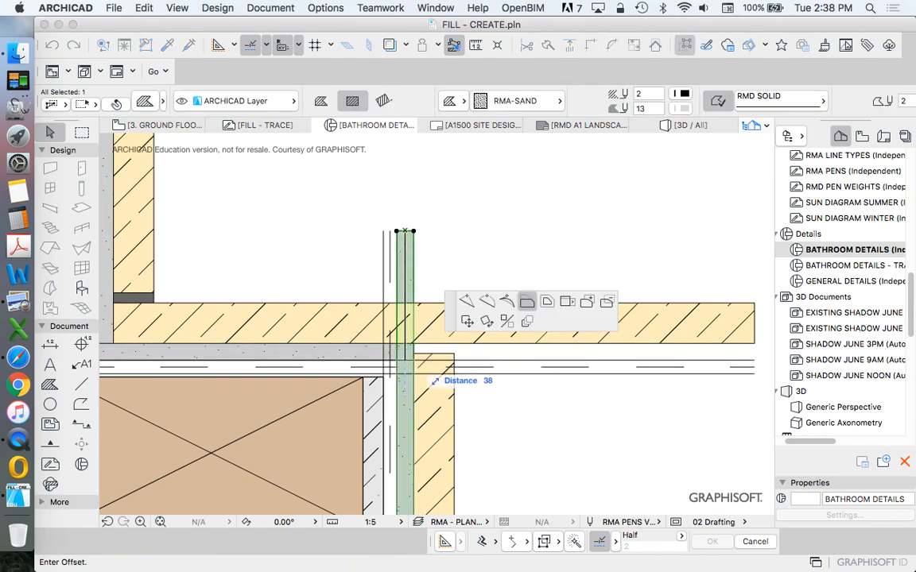
{"action": "left_click", "coordinate": [405, 360]}
{"action": "key", "text": "Escape"}
Split the six membrane lines at the lower front corner along a 45° diagonal through their outer and inner crossing points
{"action": "left_click_drag", "start_coordinate": [341, 228], "coordinate": [417, 264]}
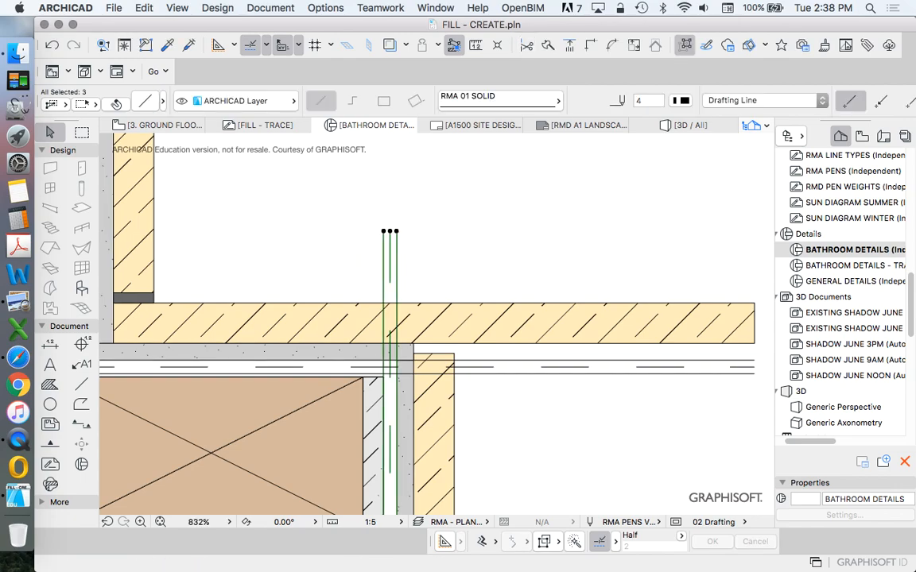
{"action": "scroll", "coordinate": [385, 381], "scroll_direction": "up", "scroll_amount": 5}
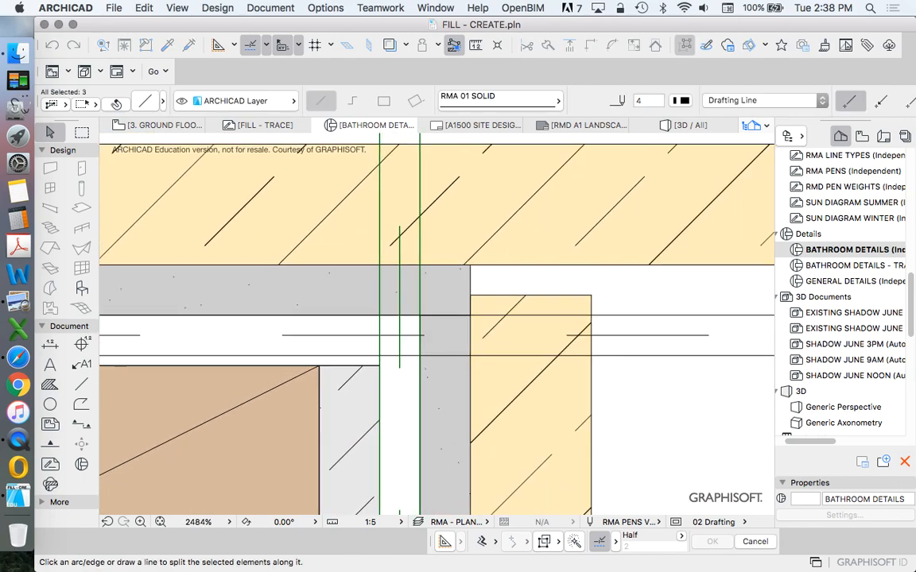
{"action": "left_click_drag", "start_coordinate": [600, 275], "coordinate": [658, 382], "text": "shift"}
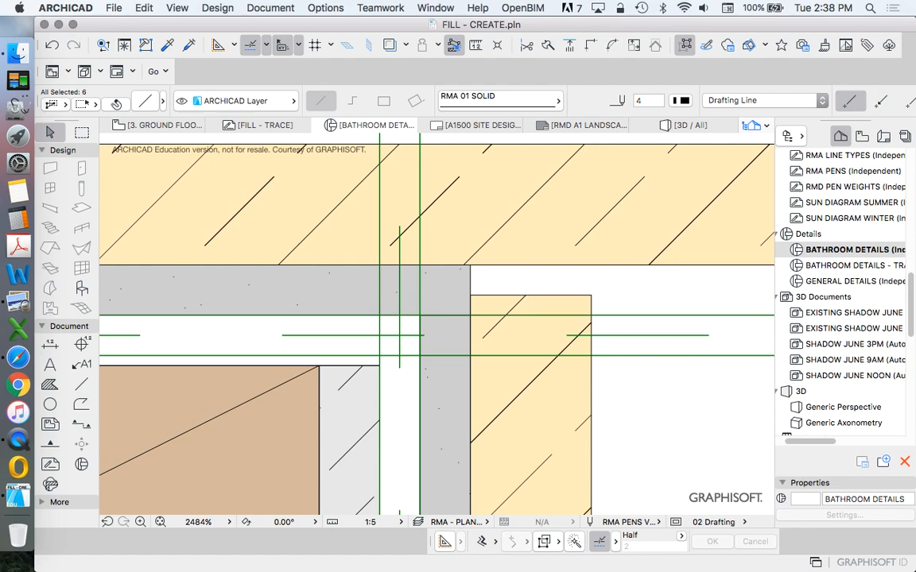
{"action": "left_click", "coordinate": [548, 45]}
{"action": "left_click", "coordinate": [380, 353]}
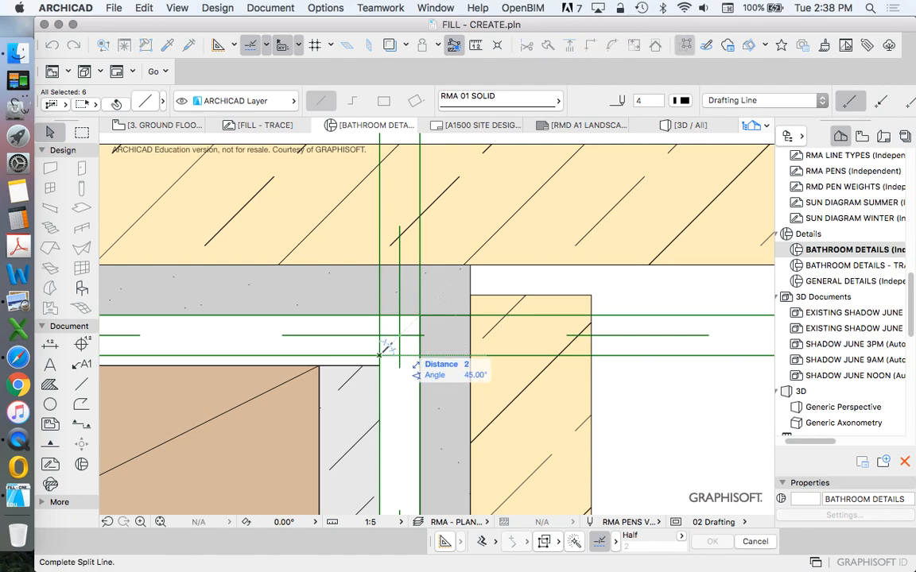
{"action": "left_click", "coordinate": [420, 313]}
{"action": "key", "text": "Escape"}
{"action": "left_click", "coordinate": [548, 45]}
{"action": "left_click", "coordinate": [380, 355]}
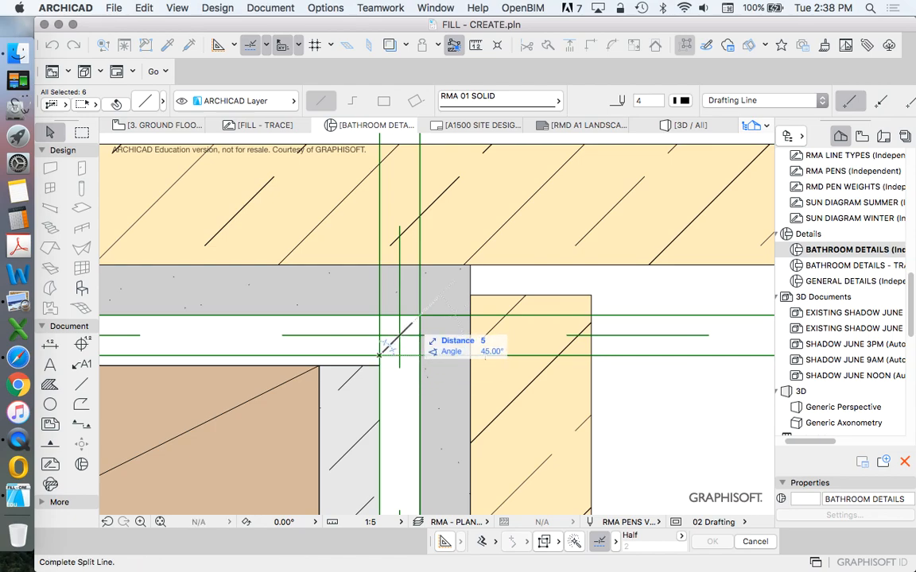
{"action": "left_click", "coordinate": [420, 315]}
{"action": "left_click", "coordinate": [398, 324]}
{"action": "key", "text": "Escape"}
Finish splitting the membrane lines at the lower front corner and delete the surplus segments running past it
{"action": "left_click", "coordinate": [400, 336]}
{"action": "key", "text": "Escape"}
{"action": "left_click", "coordinate": [404, 356]}
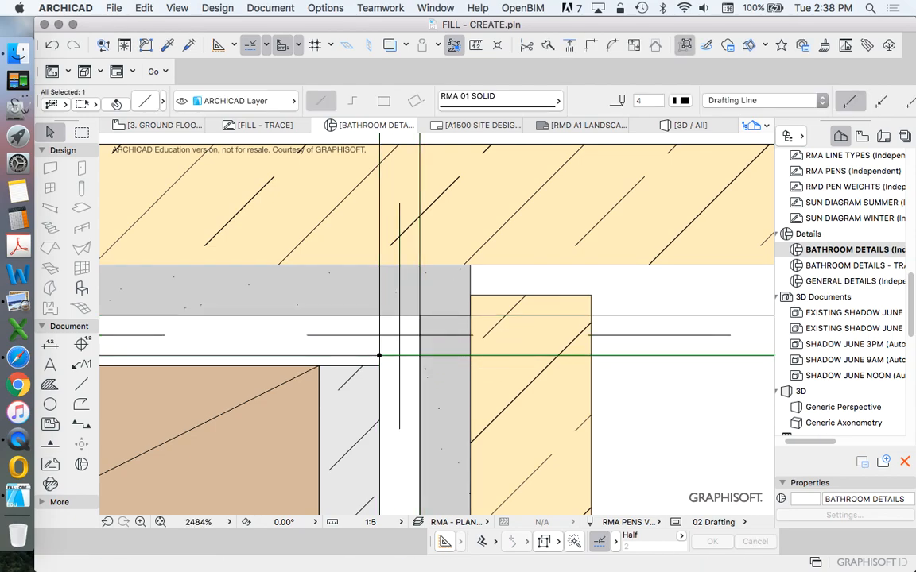
{"action": "key", "text": "Delete"}
{"action": "left_click", "coordinate": [419, 290]}
{"action": "key", "text": "Delete"}
{"action": "left_click", "coordinate": [380, 290]}
{"action": "key", "text": "Delete"}
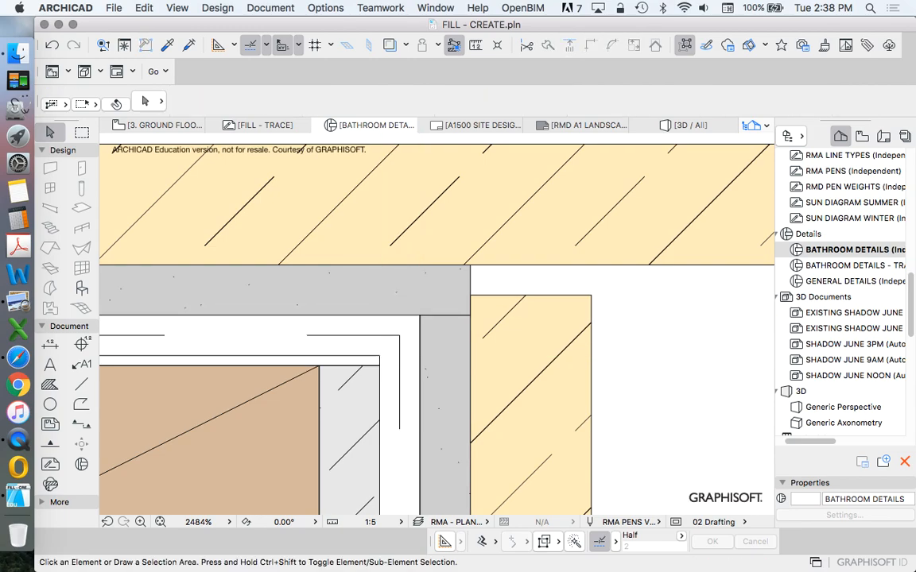
{"action": "scroll", "coordinate": [466, 283], "scroll_direction": "down", "scroll_amount": 5}
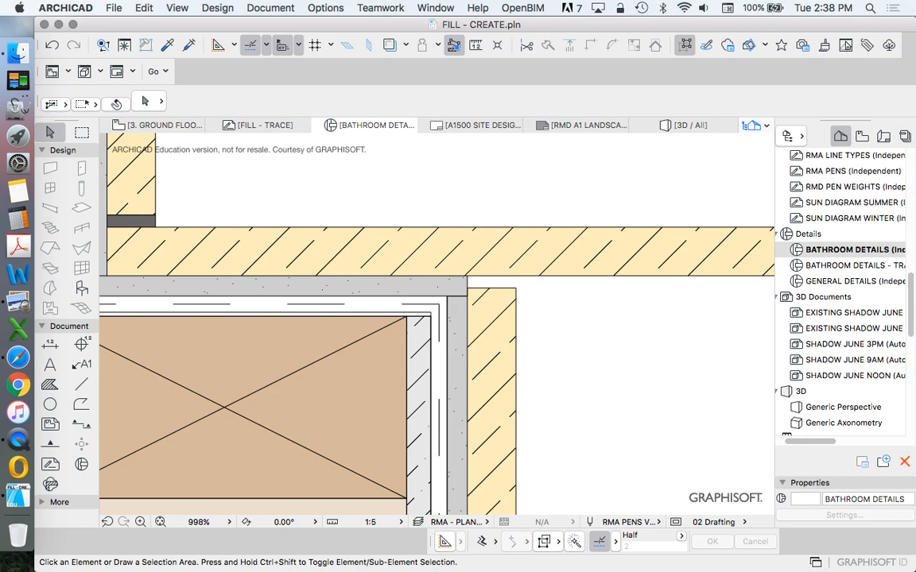
Fill the joint between the lower return's stone and the lower front wall's stone with a rectangular fill matching the sand layer
{"action": "scroll", "coordinate": [468, 283], "scroll_direction": "up", "scroll_amount": 5}
{"action": "left_click", "coordinate": [467, 291], "text": "alt"}
{"action": "left_click", "coordinate": [588, 296]}
{"action": "left_click", "coordinate": [467, 267]}
{"action": "key", "text": "Escape"}
{"action": "scroll", "coordinate": [368, 278], "scroll_direction": "down", "scroll_amount": 10}
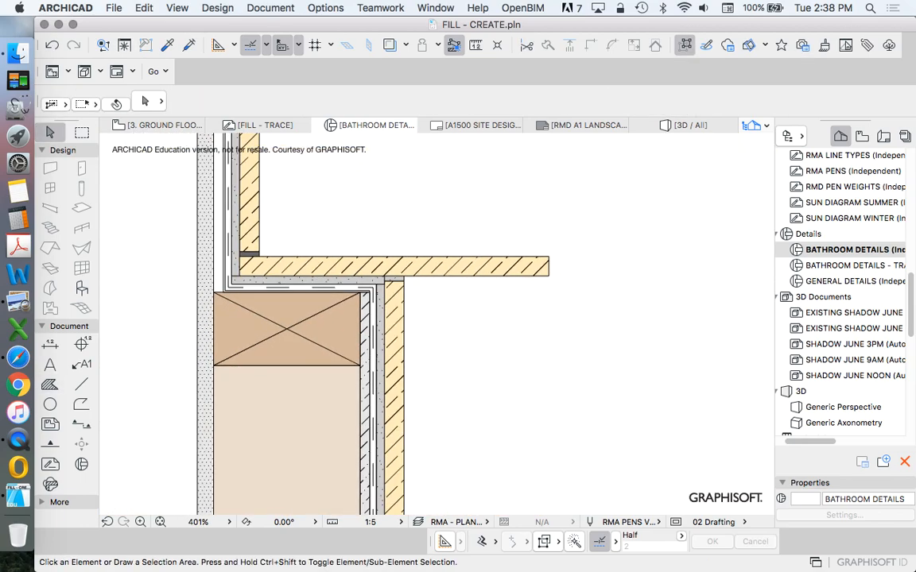
Shorten the lower return's stone fill so it ends flush with the outer face of the lower front wall's stone
{"action": "left_click", "coordinate": [548, 267]}
{"action": "left_click", "coordinate": [549, 267]}
{"action": "left_click", "coordinate": [403, 279]}
{"action": "key", "text": "Escape"}
{"action": "scroll", "coordinate": [442, 370], "scroll_direction": "down", "scroll_amount": 7}
{"action": "scroll", "coordinate": [418, 269], "scroll_direction": "up", "scroll_amount": 5}
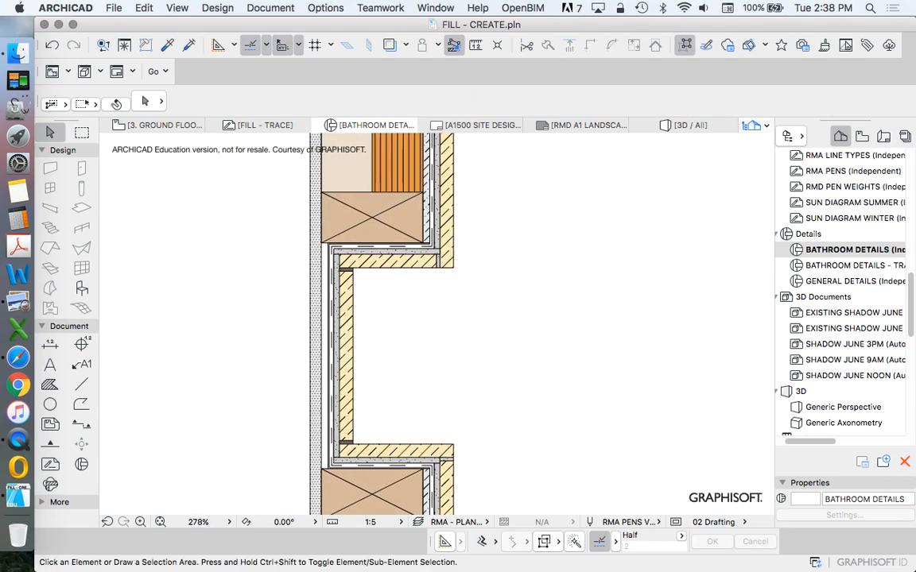
Copy the RMA-50 % fill settings from the niche's lower back joint to its lower and upper front joints
{"action": "scroll", "coordinate": [455, 258], "scroll_direction": "down", "scroll_amount": 2}
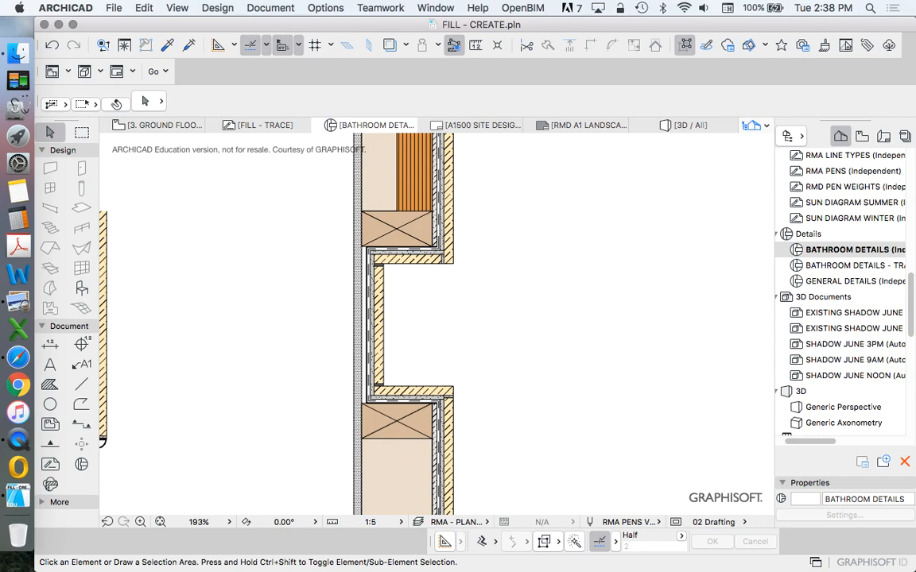
{"action": "scroll", "coordinate": [441, 382], "scroll_direction": "up", "scroll_amount": 7}
{"action": "scroll", "coordinate": [441, 382], "scroll_direction": "down", "scroll_amount": 5}
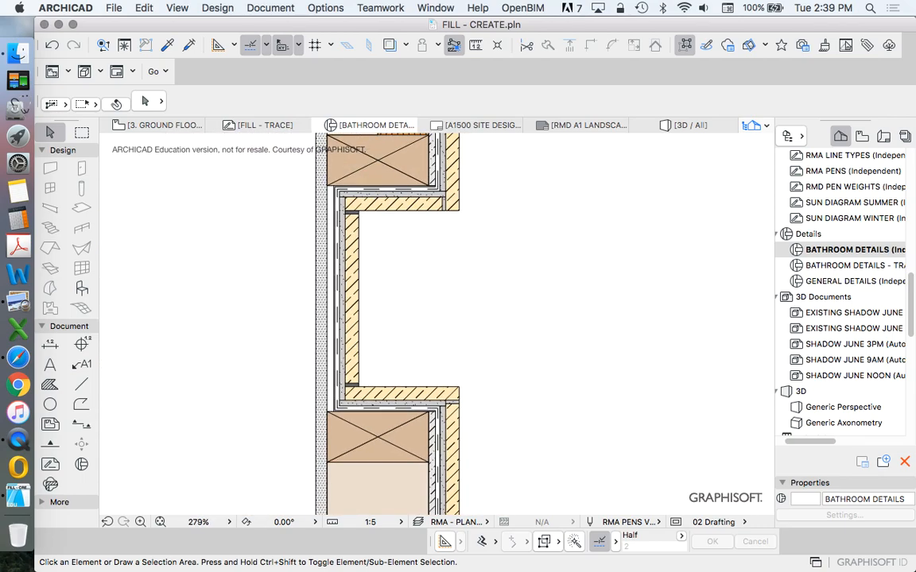
{"action": "scroll", "coordinate": [388, 401], "scroll_direction": "up", "scroll_amount": 6}
{"action": "left_click", "coordinate": [283, 357], "text": "alt"}
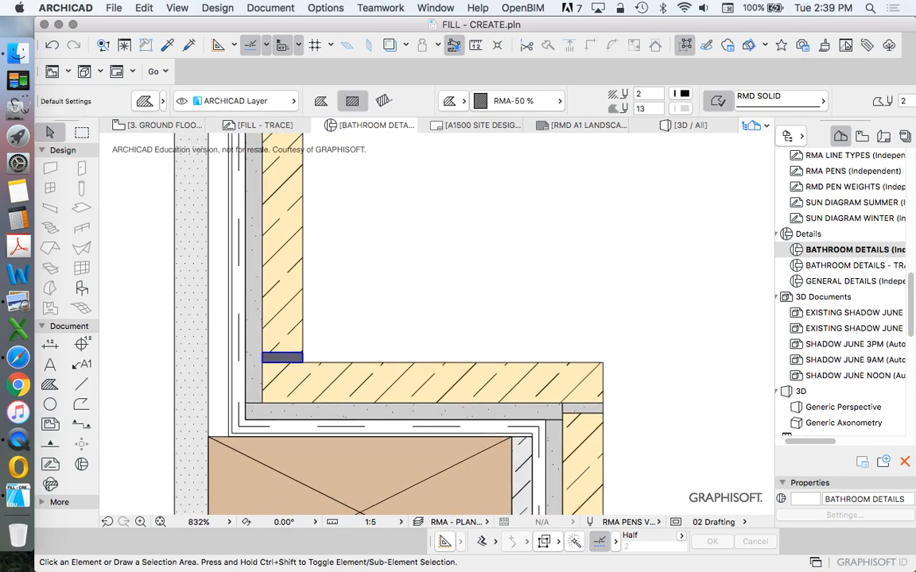
{"action": "scroll", "coordinate": [623, 420], "scroll_direction": "up", "scroll_amount": 5}
{"action": "left_click", "coordinate": [556, 391], "text": "alt+super"}
{"action": "scroll", "coordinate": [222, 400], "scroll_direction": "down", "scroll_amount": 10}
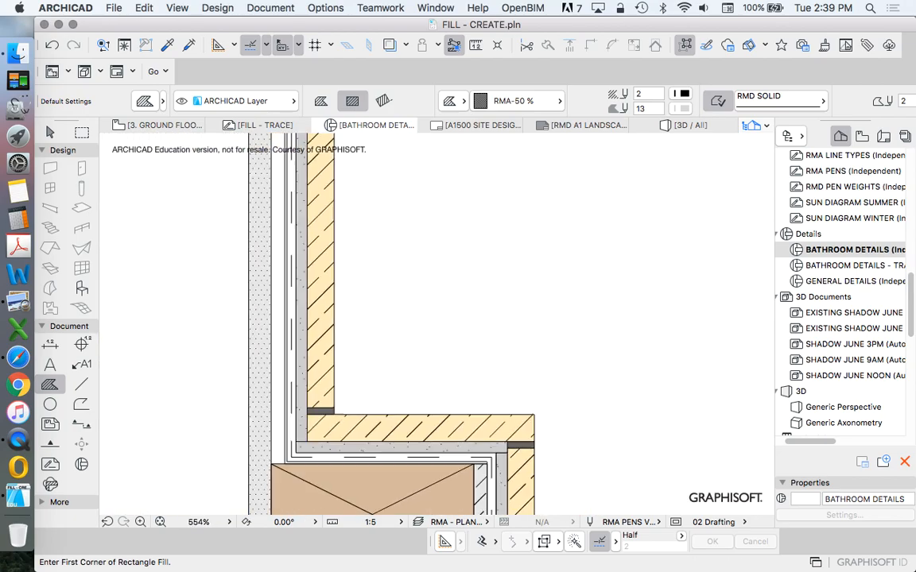
{"action": "scroll", "coordinate": [231, 187], "scroll_direction": "up", "scroll_amount": 9}
{"action": "scroll", "coordinate": [476, 310], "scroll_direction": "down", "scroll_amount": 15}
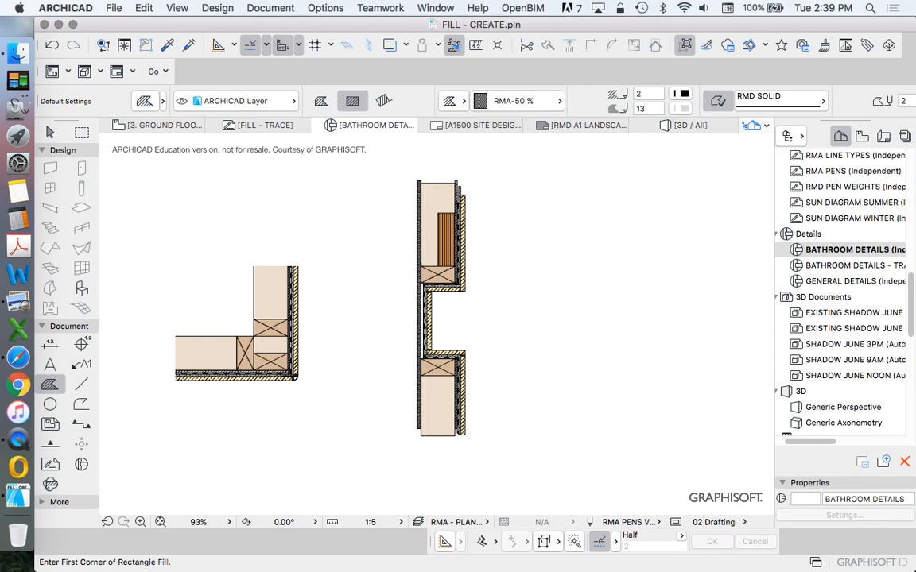
{"action": "scroll", "coordinate": [480, 323], "scroll_direction": "up", "scroll_amount": 5}
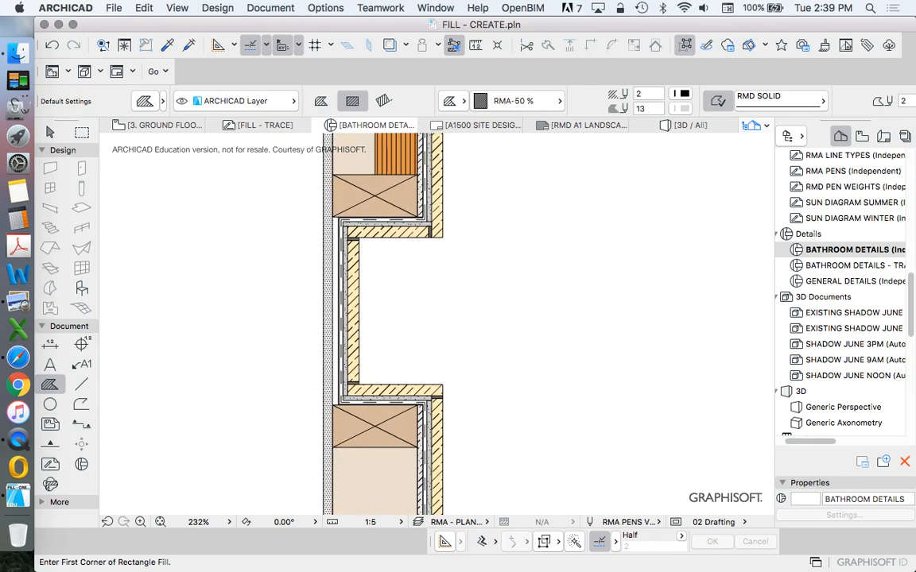
Turn on True Line Weight and examine the niche's membrane, studs and corners at several scales
{"action": "key", "text": "Escape"}
{"action": "right_click", "coordinate": [409, 275]}
{"action": "left_click", "coordinate": [449, 318]}
{"action": "scroll", "coordinate": [428, 215], "scroll_direction": "up", "scroll_amount": 5}
{"action": "scroll", "coordinate": [460, 246], "scroll_direction": "down", "scroll_amount": 4}
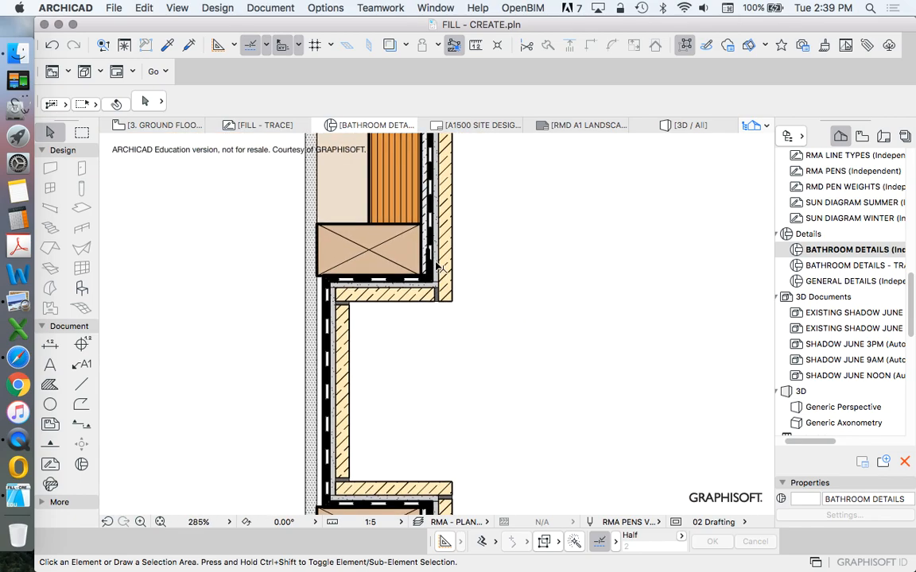
{"action": "scroll", "coordinate": [436, 265], "scroll_direction": "up", "scroll_amount": 3}
{"action": "scroll", "coordinate": [422, 236], "scroll_direction": "down", "scroll_amount": 3}
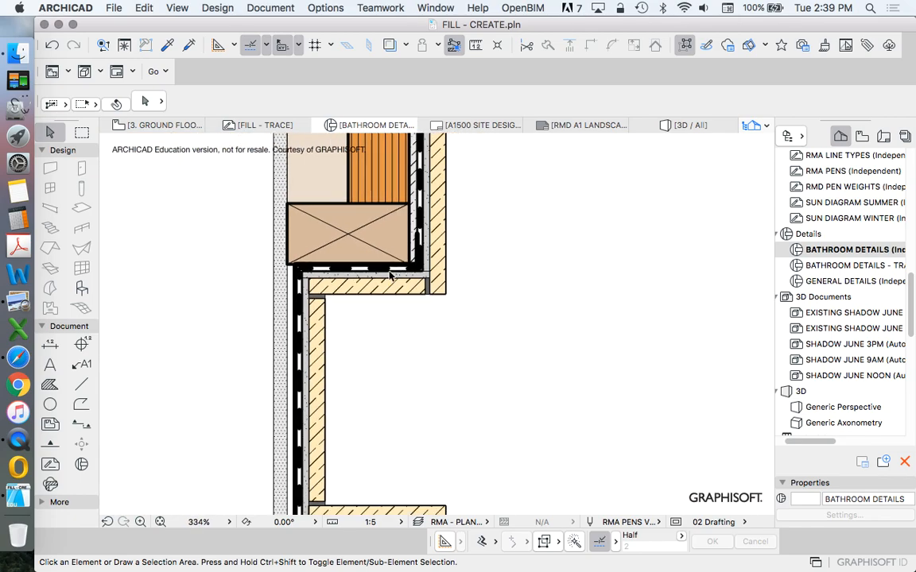
{"action": "scroll", "coordinate": [357, 281], "scroll_direction": "up", "scroll_amount": 3}
{"action": "scroll", "coordinate": [428, 293], "scroll_direction": "down", "scroll_amount": 5}
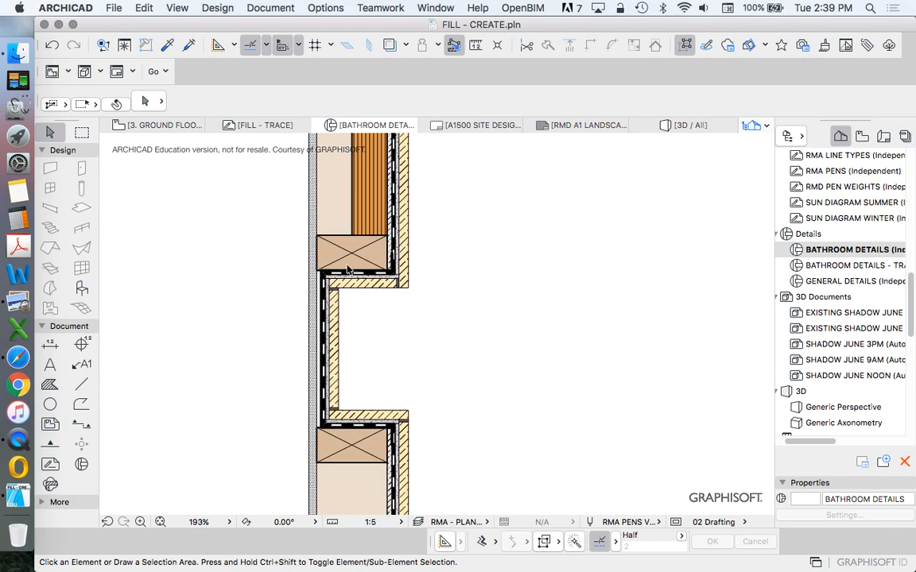
{"action": "scroll", "coordinate": [408, 272], "scroll_direction": "down", "scroll_amount": 3}
{"action": "scroll", "coordinate": [406, 294], "scroll_direction": "up", "scroll_amount": 3}
{"action": "scroll", "coordinate": [399, 318], "scroll_direction": "down", "scroll_amount": 4}
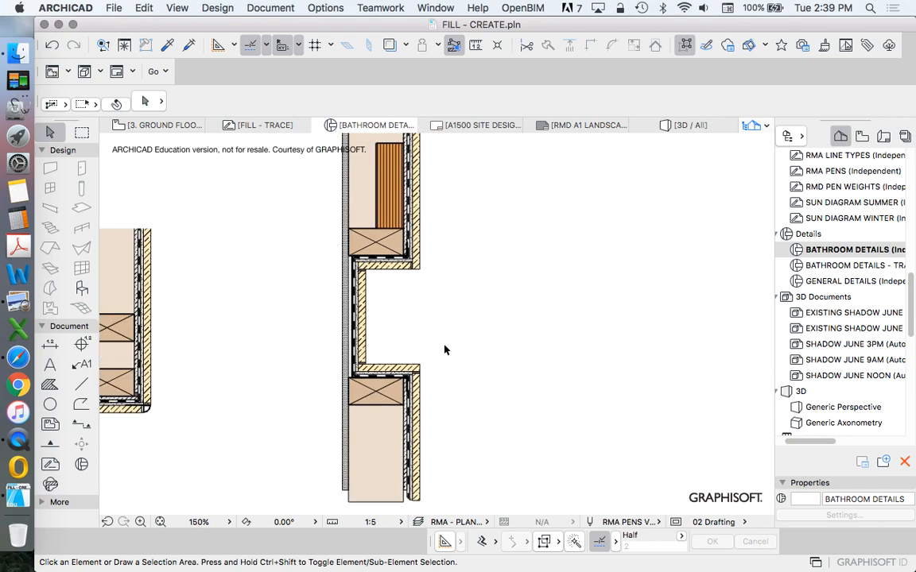
{"action": "scroll", "coordinate": [414, 318], "scroll_direction": "down", "scroll_amount": 1}
{"action": "scroll", "coordinate": [429, 293], "scroll_direction": "up", "scroll_amount": 3}
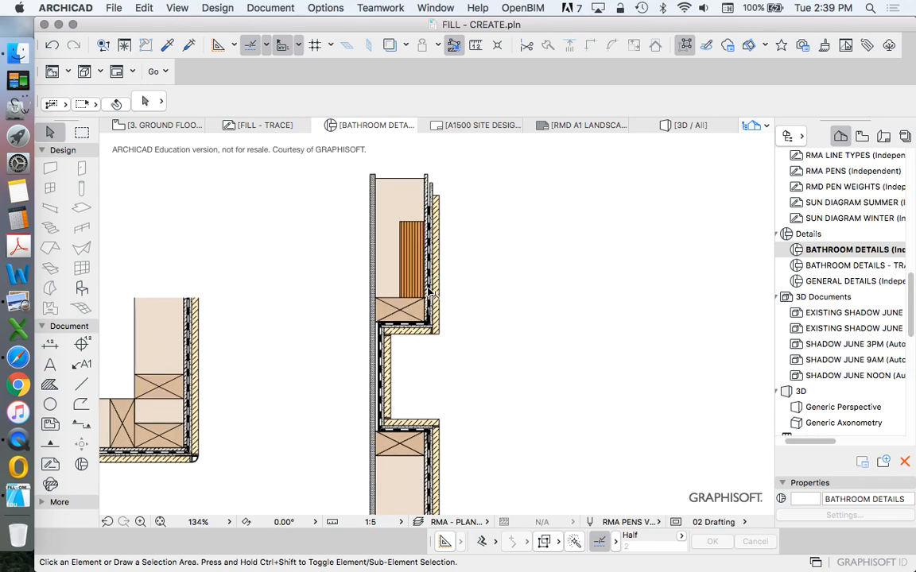
{"action": "scroll", "coordinate": [484, 312], "scroll_direction": "down", "scroll_amount": 2}
{"action": "scroll", "coordinate": [462, 317], "scroll_direction": "up", "scroll_amount": 5}
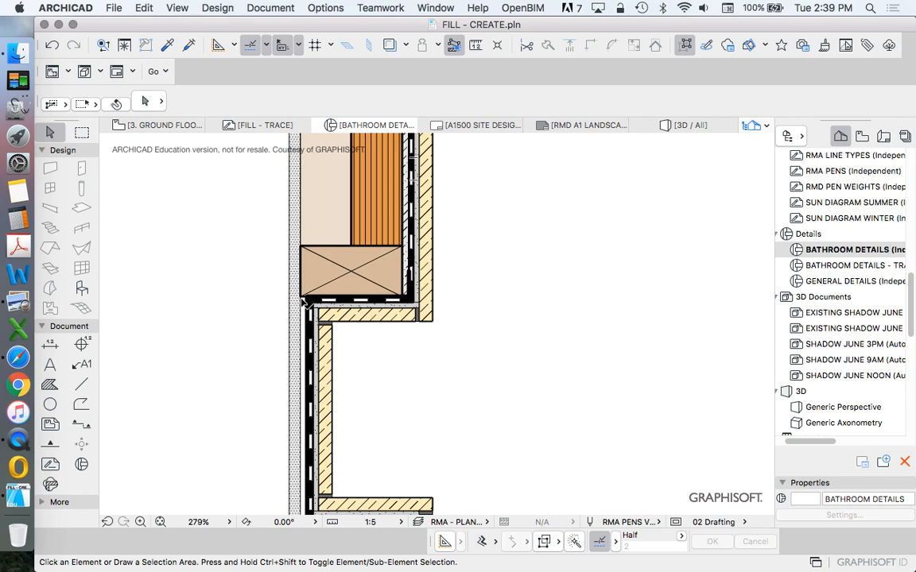
{"action": "scroll", "coordinate": [313, 414], "scroll_direction": "down", "scroll_amount": 3}
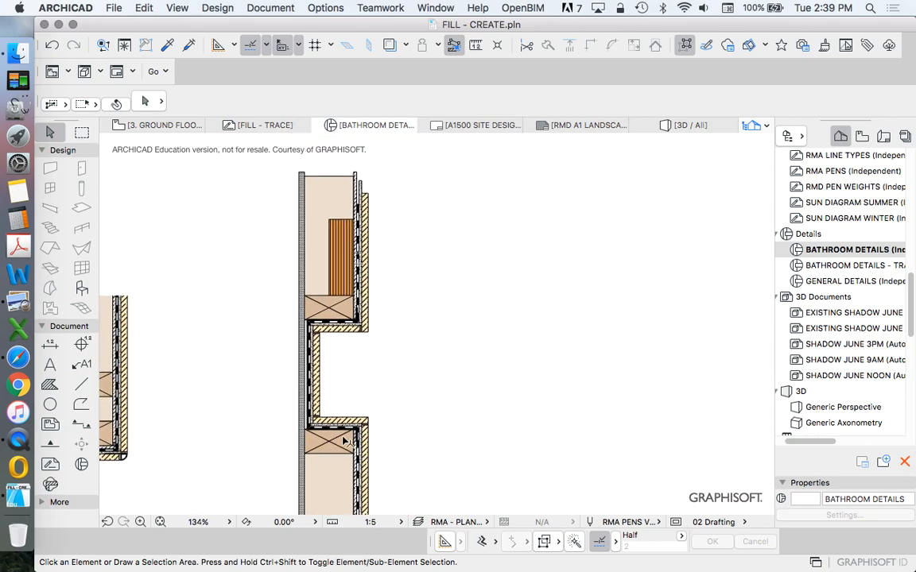
{"action": "scroll", "coordinate": [301, 379], "scroll_direction": "up", "scroll_amount": 2}
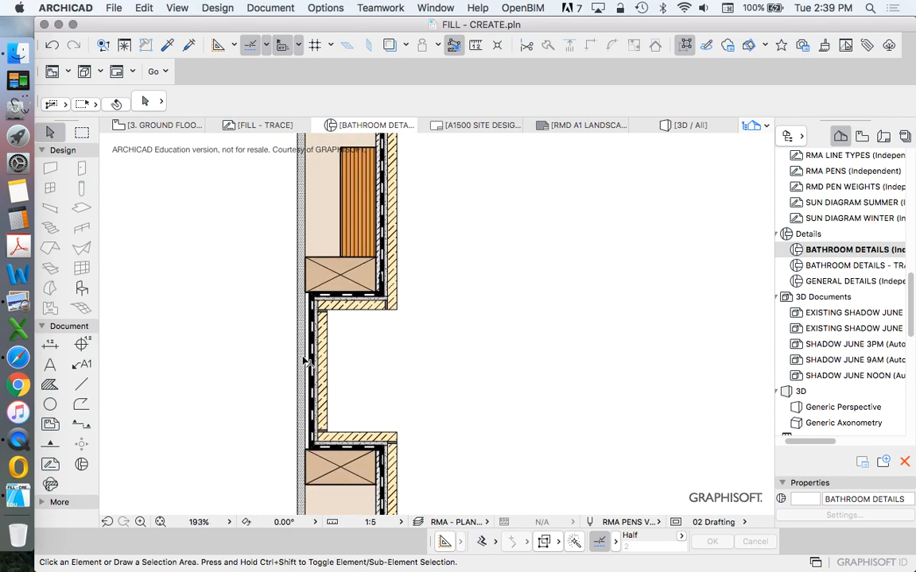
{"action": "scroll", "coordinate": [330, 291], "scroll_direction": "up", "scroll_amount": 5}
Turn off True Line Weight, and show and hide the trace reference to compare it with the niche detail
{"action": "right_click", "coordinate": [471, 274]}
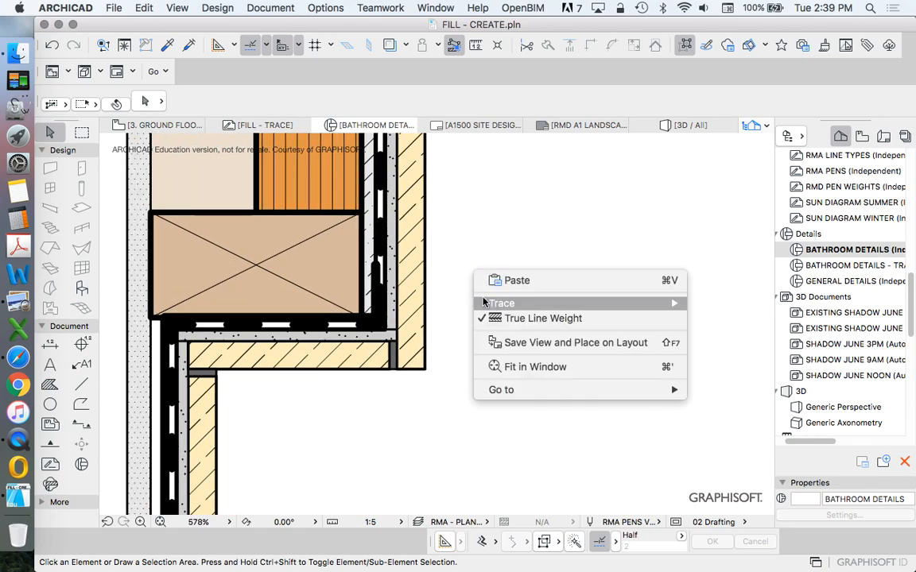
{"action": "left_click", "coordinate": [485, 318]}
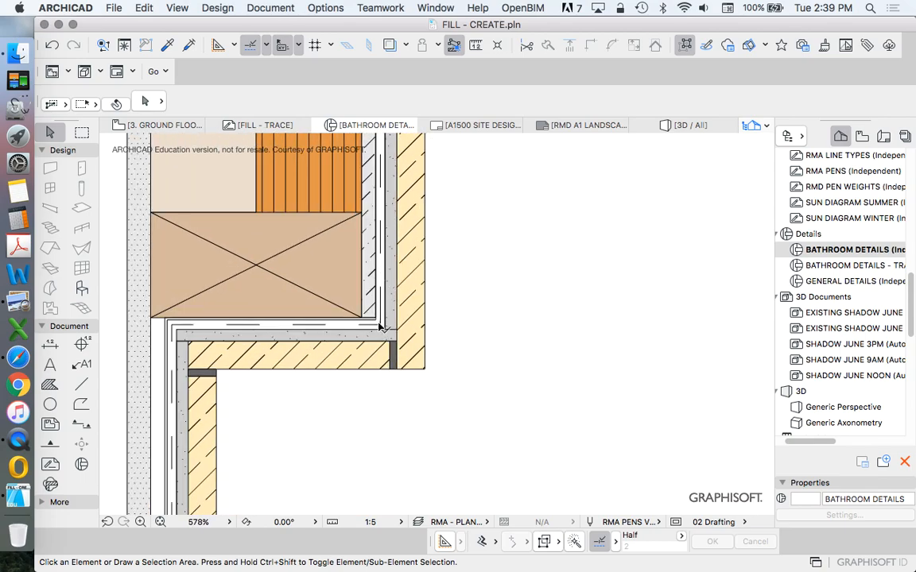
{"action": "scroll", "coordinate": [368, 238], "scroll_direction": "down", "scroll_amount": 8}
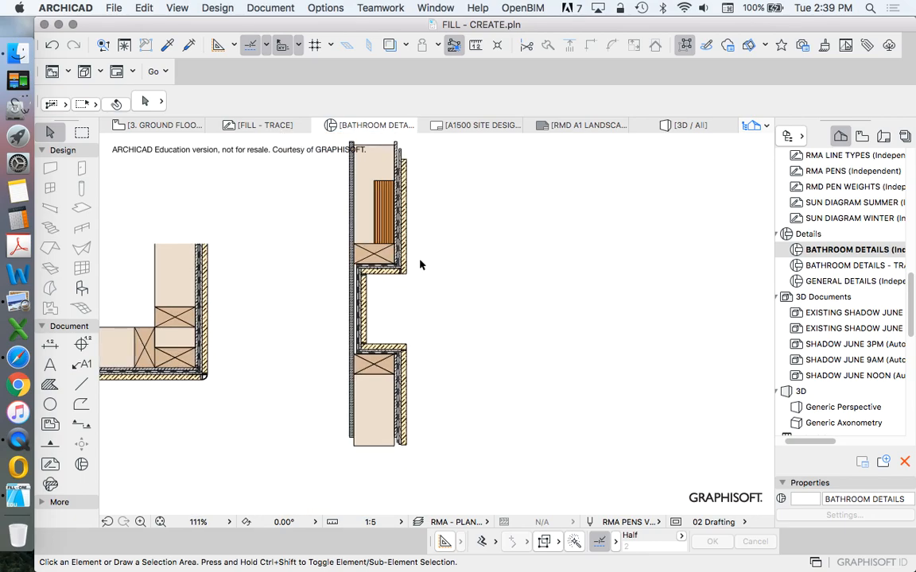
{"action": "left_click", "coordinate": [390, 46]}
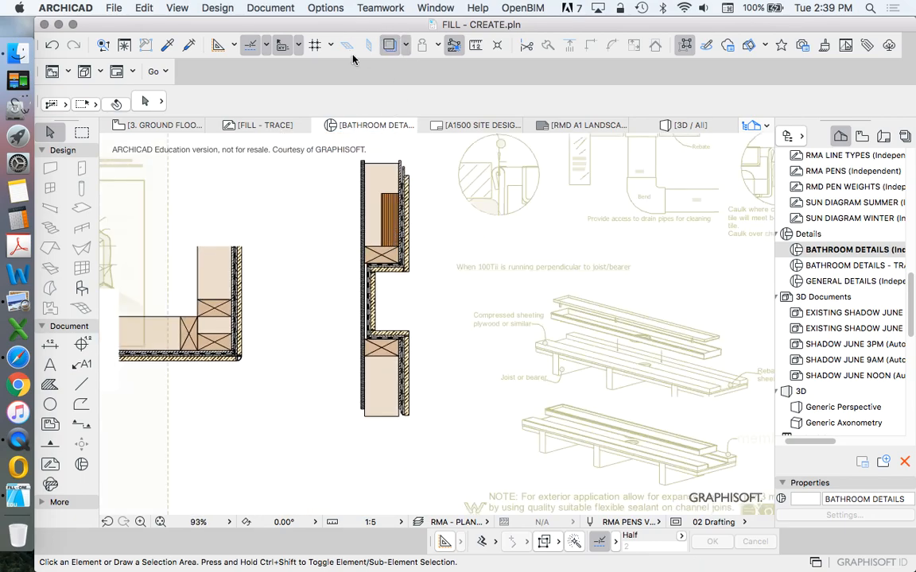
{"action": "left_click", "coordinate": [390, 46]}
{"action": "scroll", "coordinate": [409, 195], "scroll_direction": "up", "scroll_amount": 5}
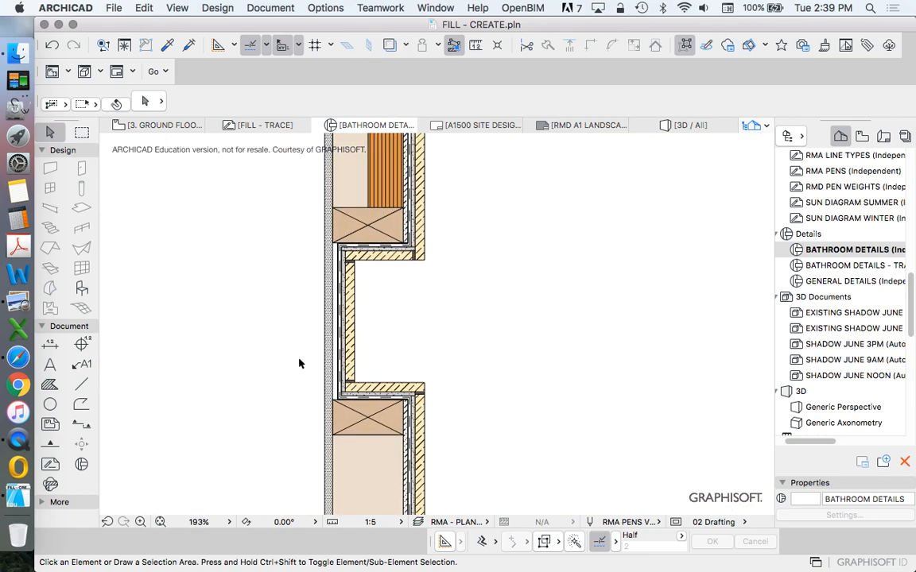
{"action": "scroll", "coordinate": [302, 372], "scroll_direction": "up", "scroll_amount": 2}
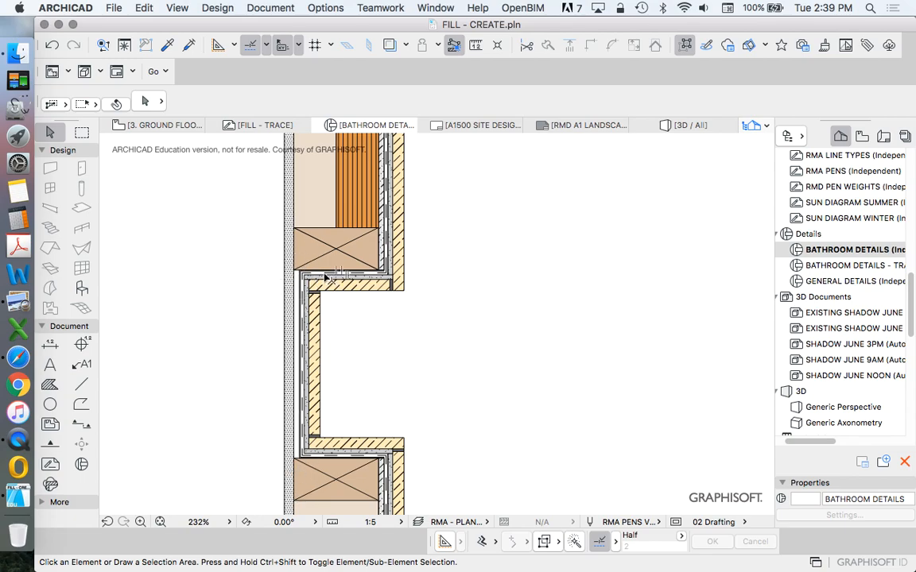
{"action": "left_click", "coordinate": [291, 305]}
{"action": "scroll", "coordinate": [290, 305], "scroll_direction": "down", "scroll_amount": 4}
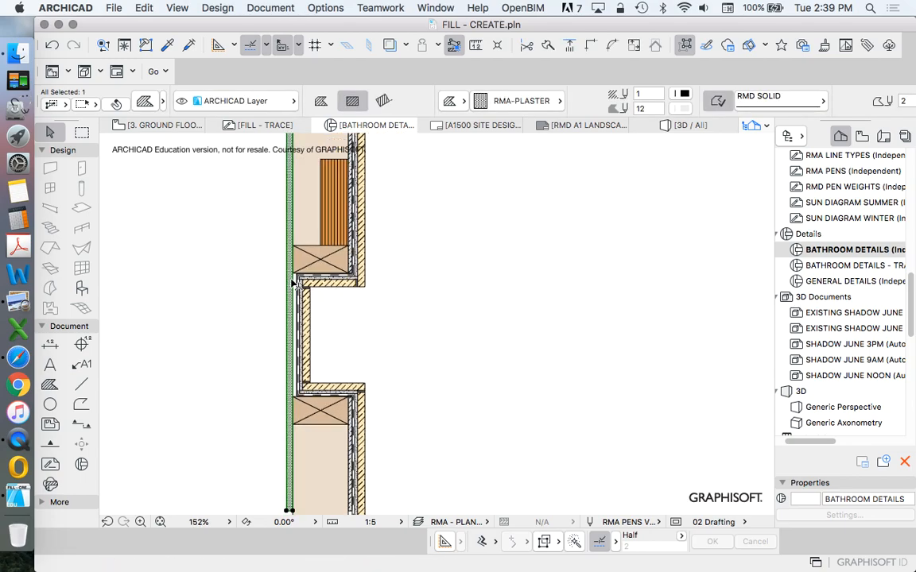
{"action": "scroll", "coordinate": [362, 345], "scroll_direction": "down", "scroll_amount": 4}
{"action": "left_click", "coordinate": [420, 341]}
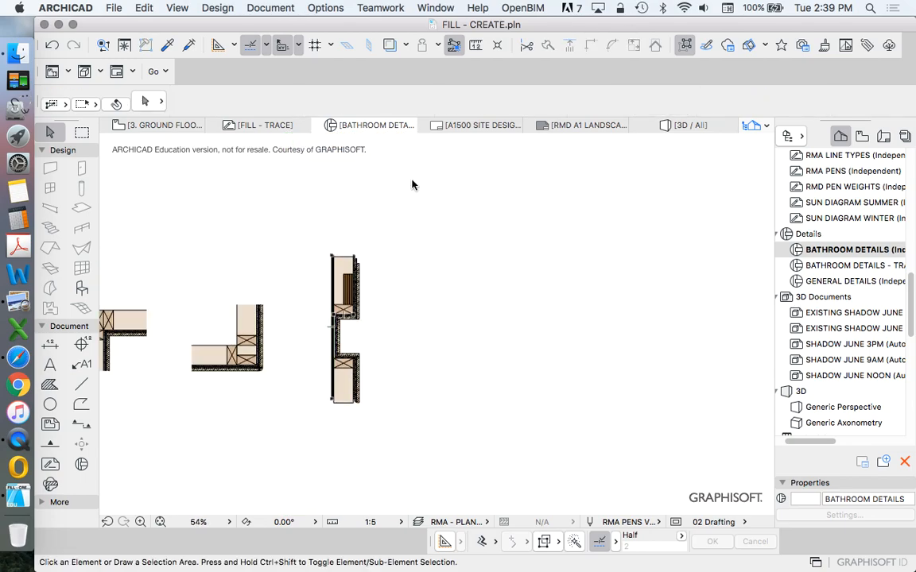